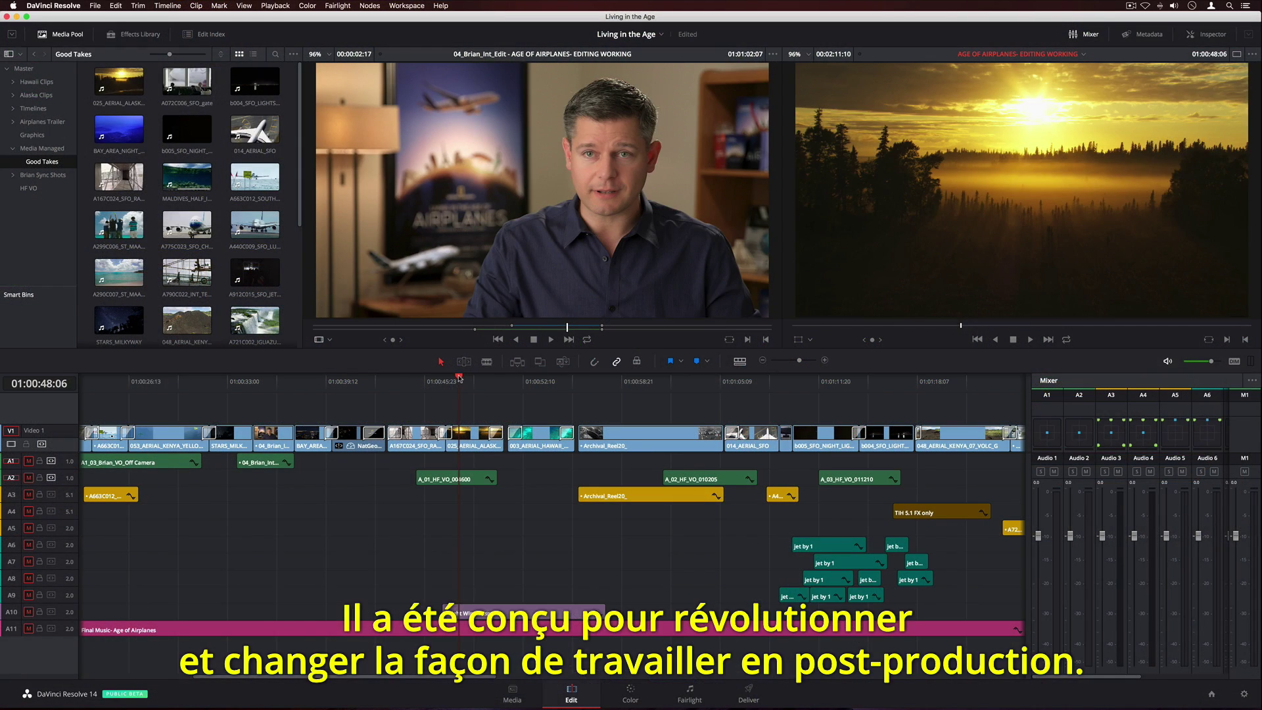
Step: Scrub back to the biplane shot, play through, and trim the cut after 014_AERIAL_SFO one frame each way
left_click_drag(458, 378, 358, 395)
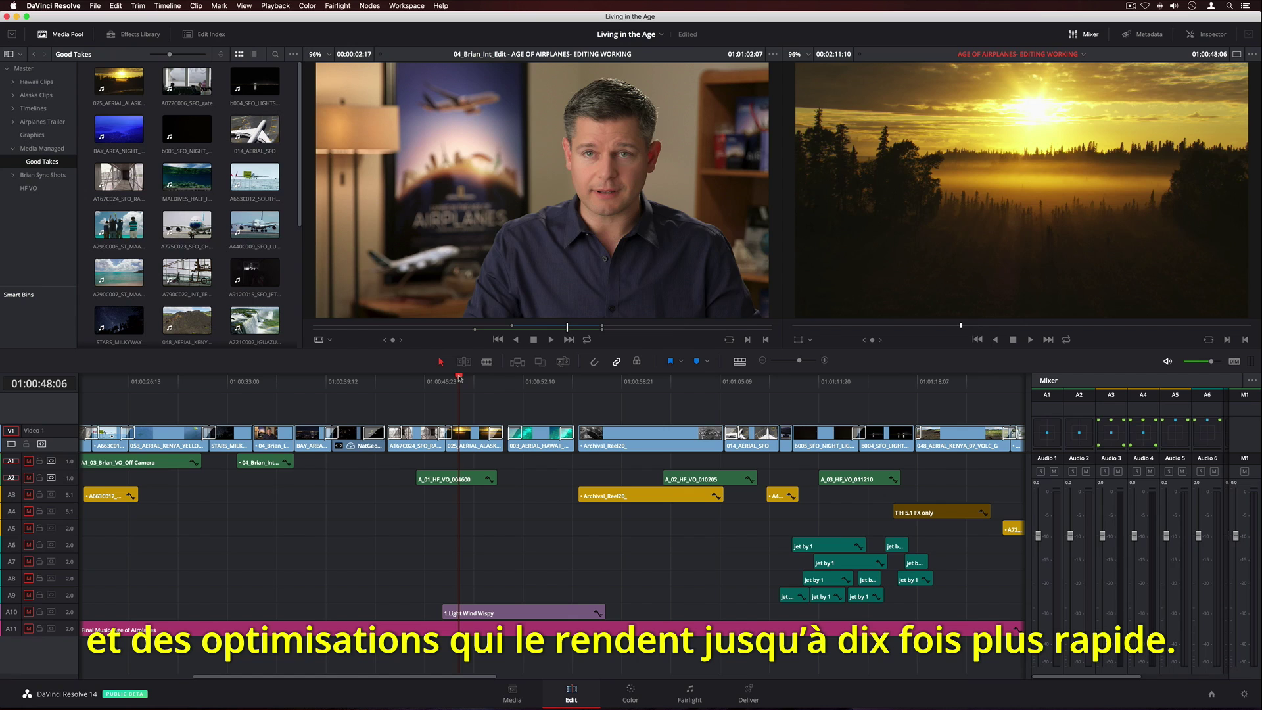
left_click_drag(459, 378, 216, 394)
key("l")
key("l")
key("l")
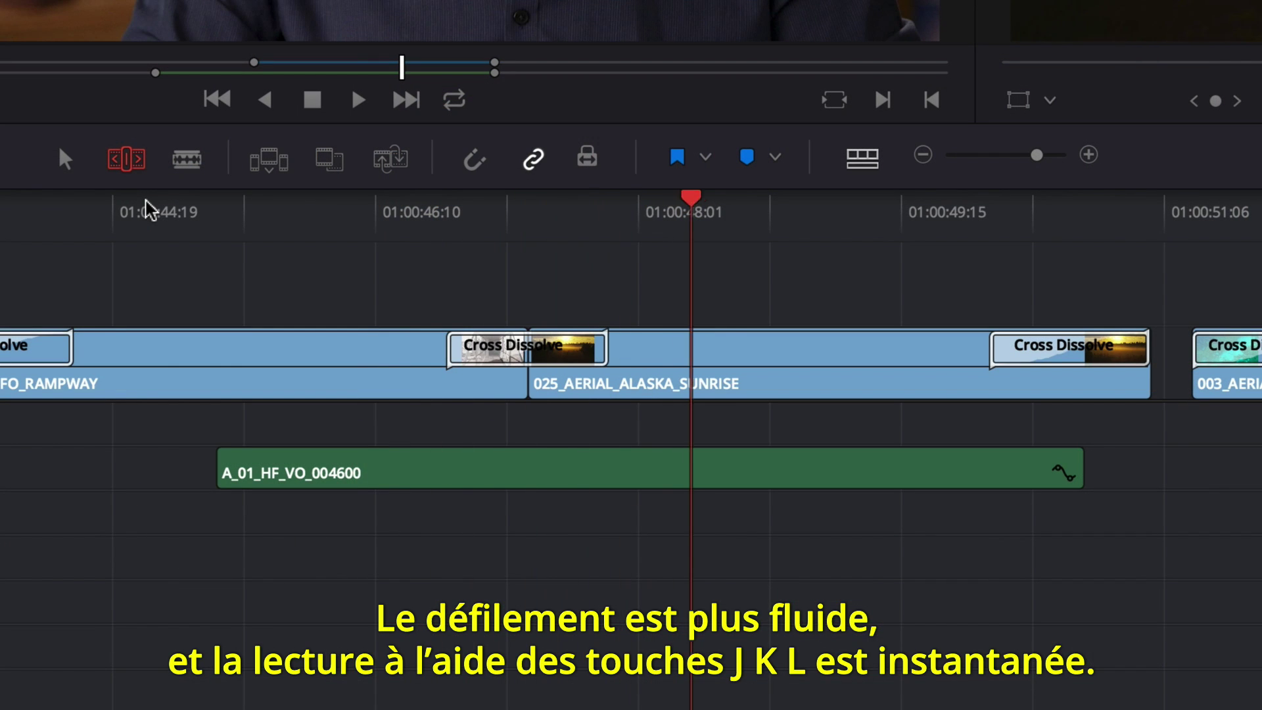
key("k")
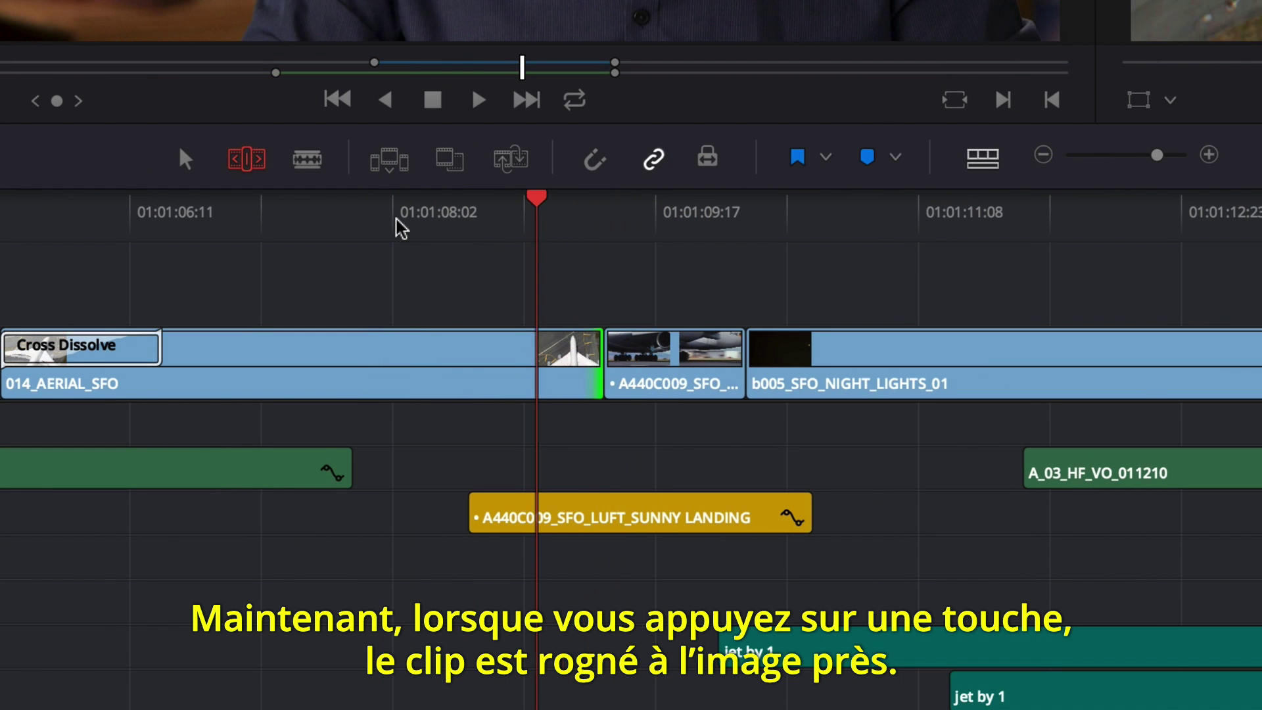
key("period")
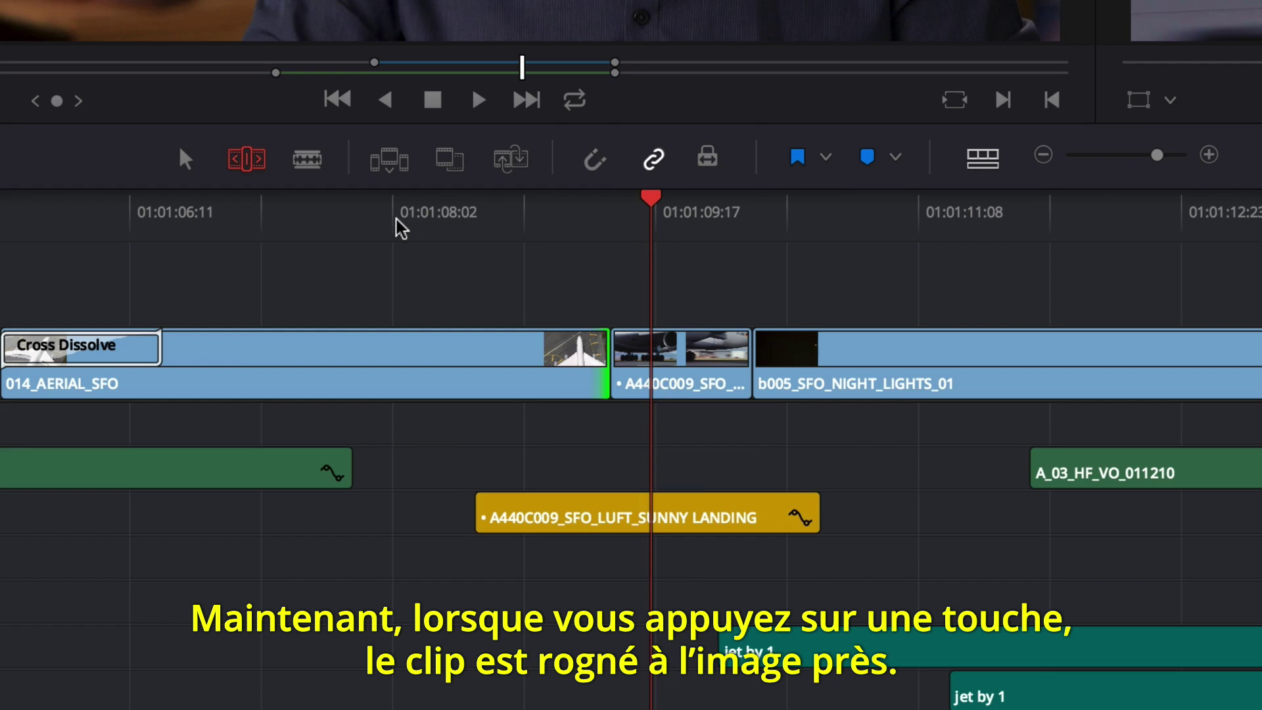
key("comma")
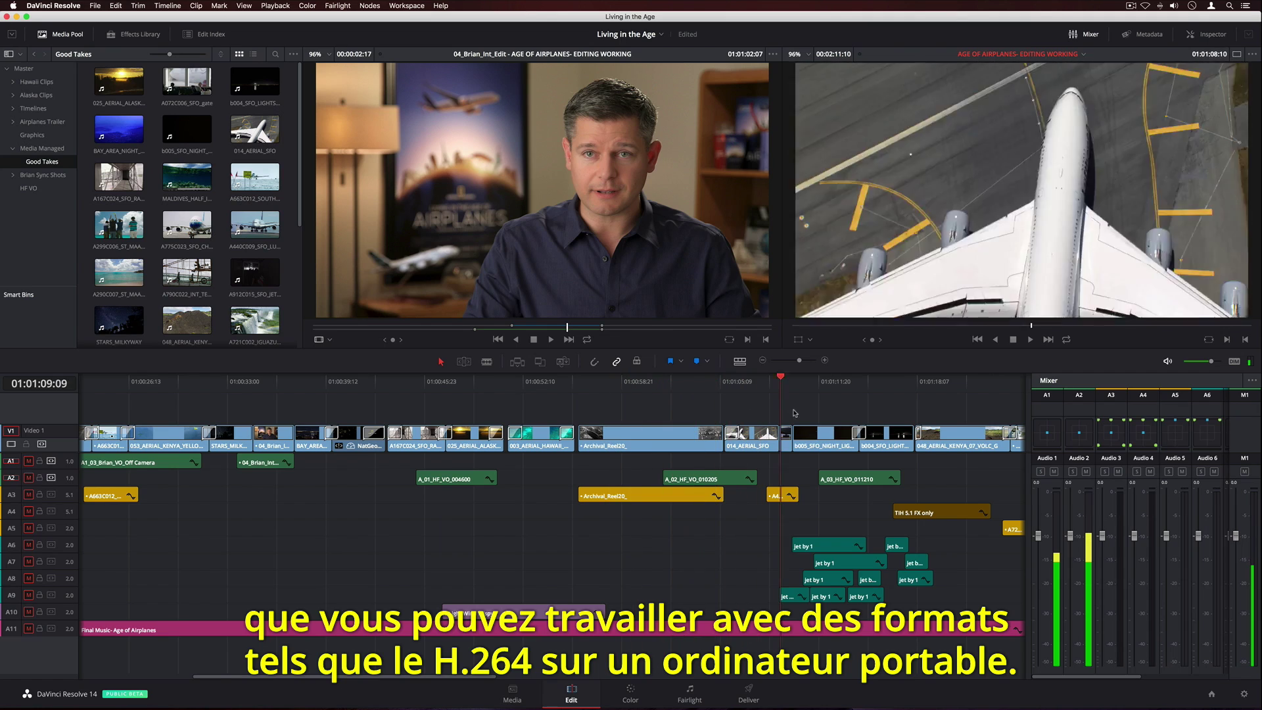
key("j")
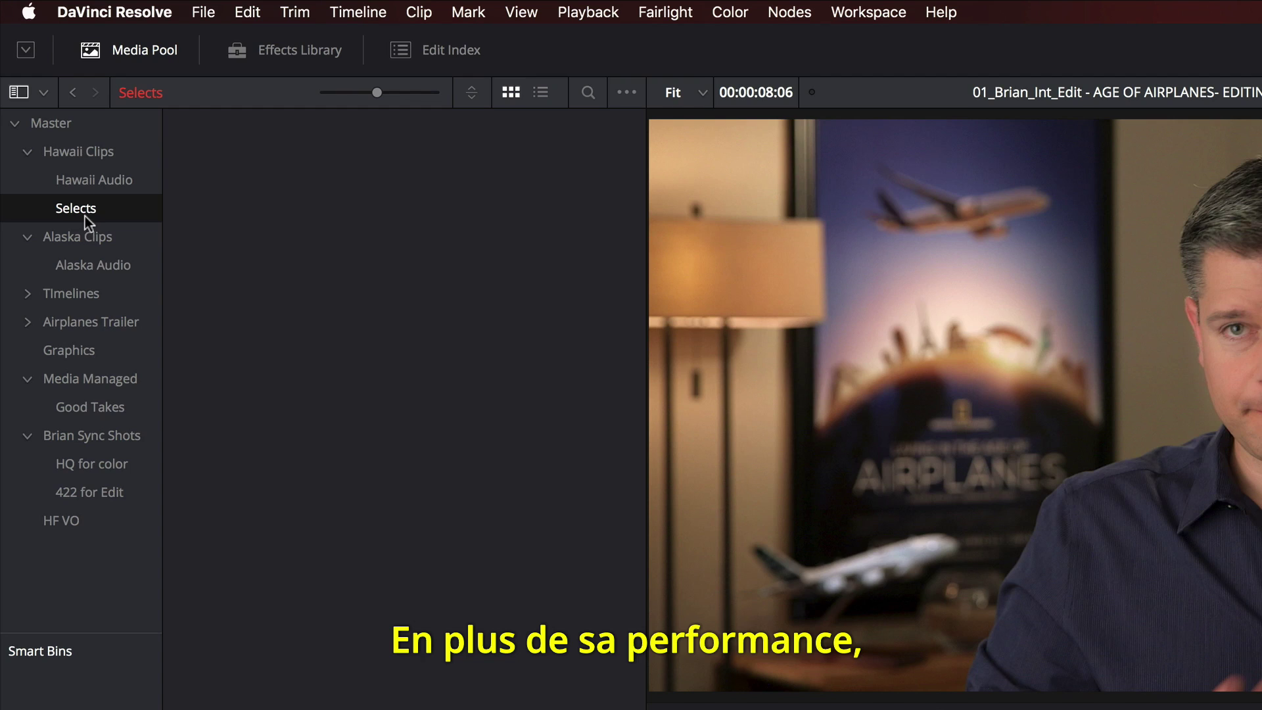
Step: Import all nine Hawaii clips into the Selects bin
right_click(86, 217)
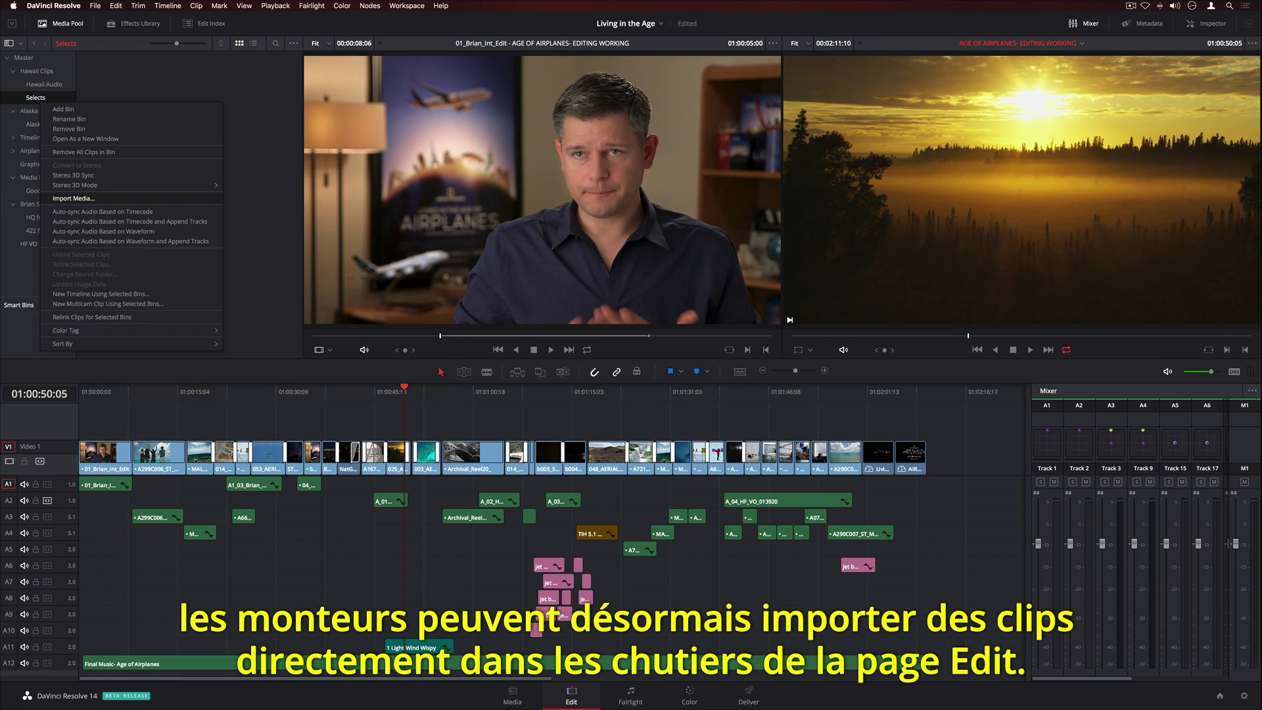
left_click(263, 426)
key("super+a")
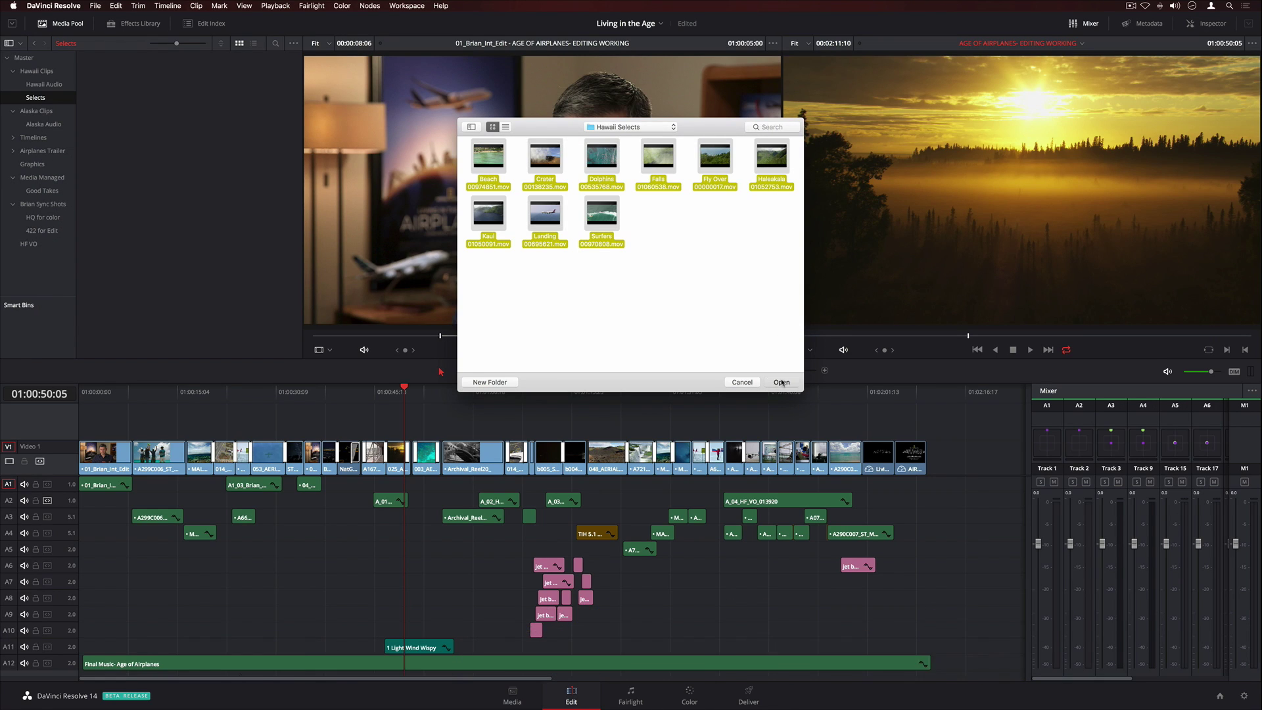
left_click(781, 382)
Step: Load Crater, float the Selects bin in its own window with larger thumbnails, and save the layout
left_click(118, 173)
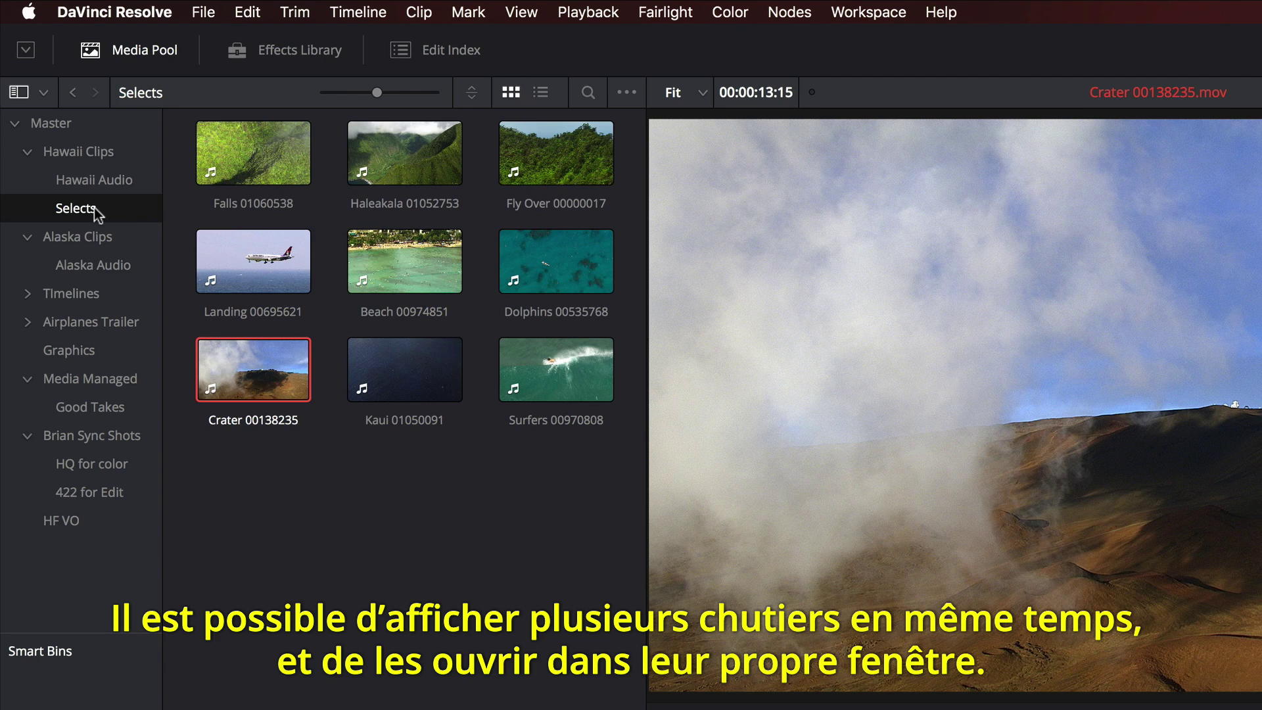
right_click(97, 212)
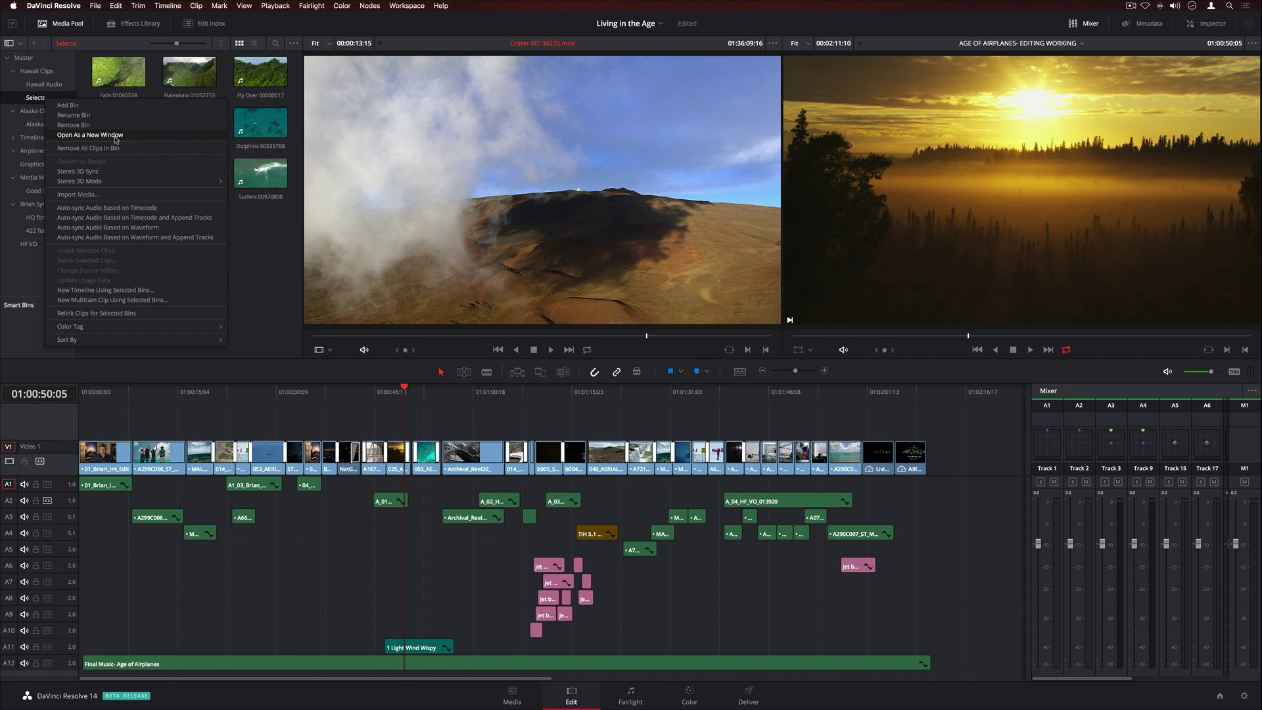
left_click(245, 289)
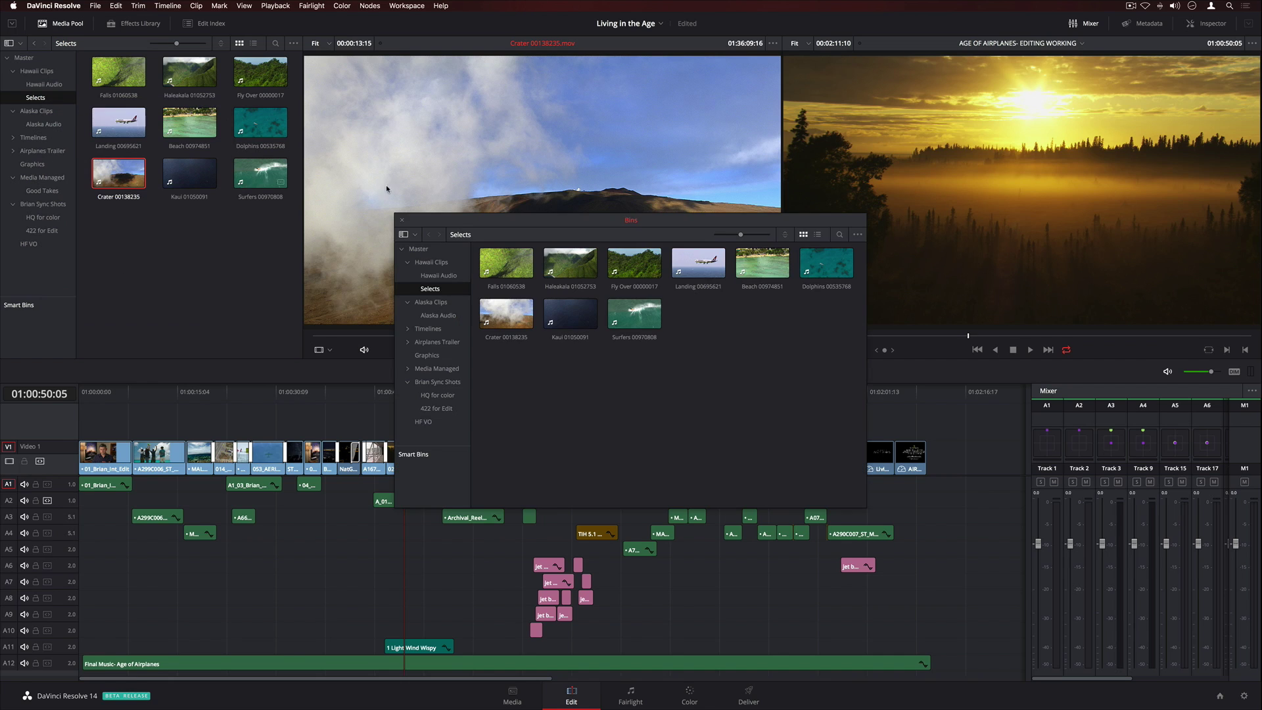
left_click_drag(982, 474, 863, 248)
left_click_drag(693, 120, 721, 120)
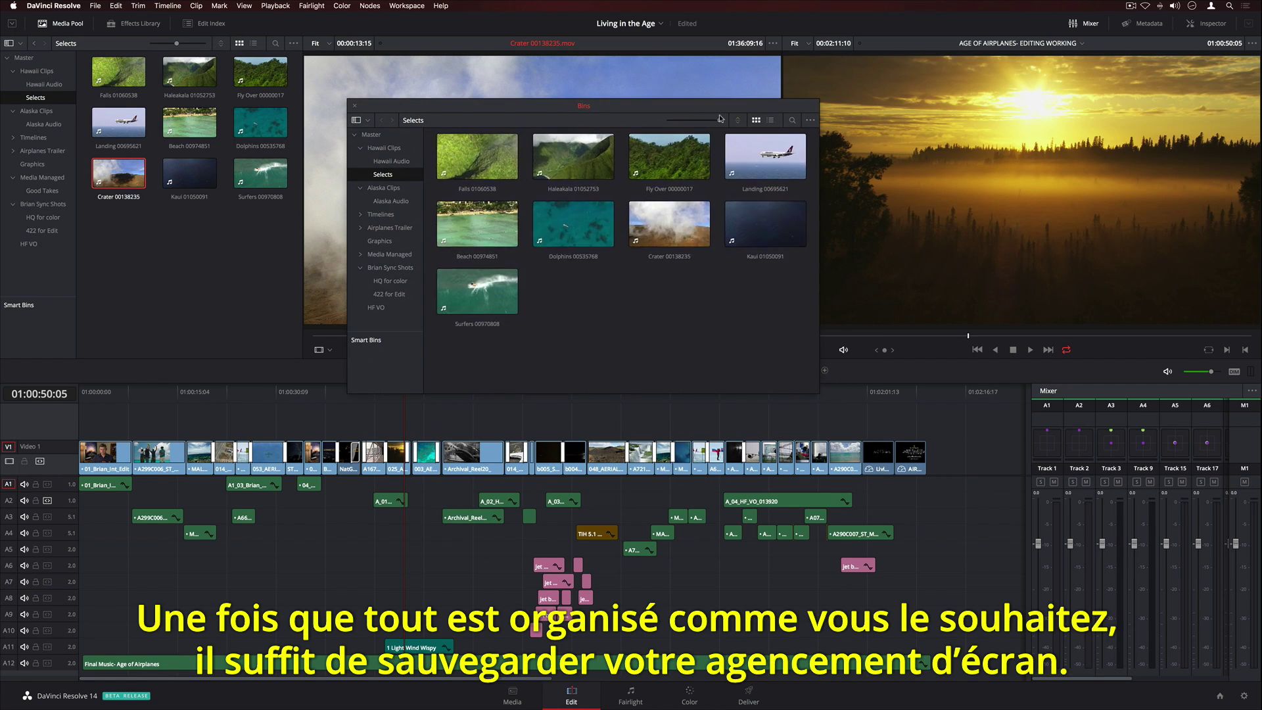
left_click(414, 7)
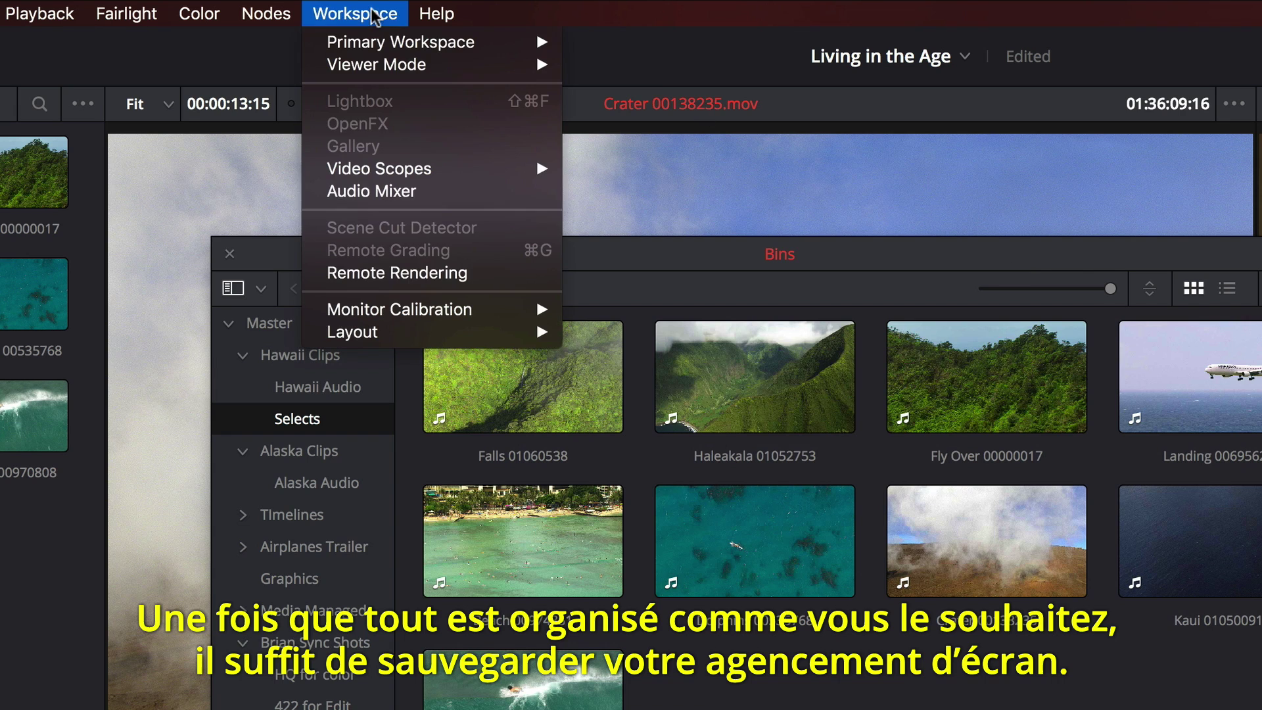
mouse_move(513, 332)
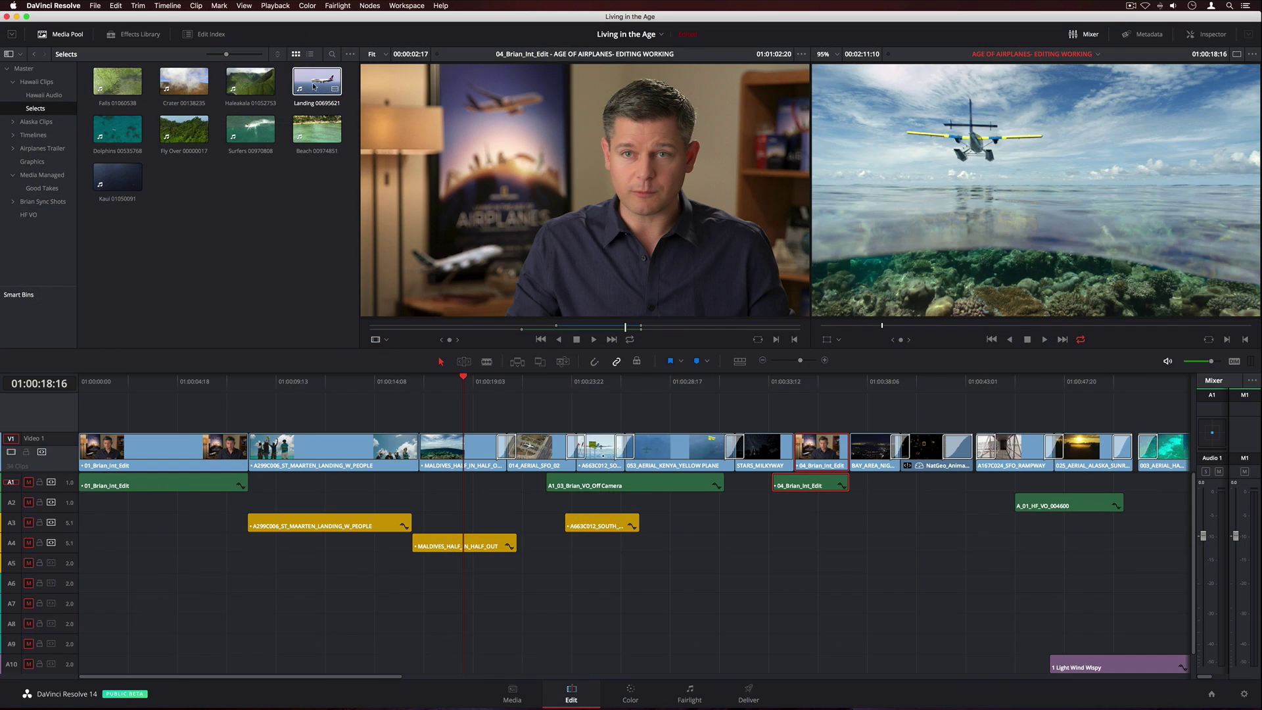
Step: Add only the Landing clip's video to the timeline and show marker overlays in the source viewer
double_click(315, 85)
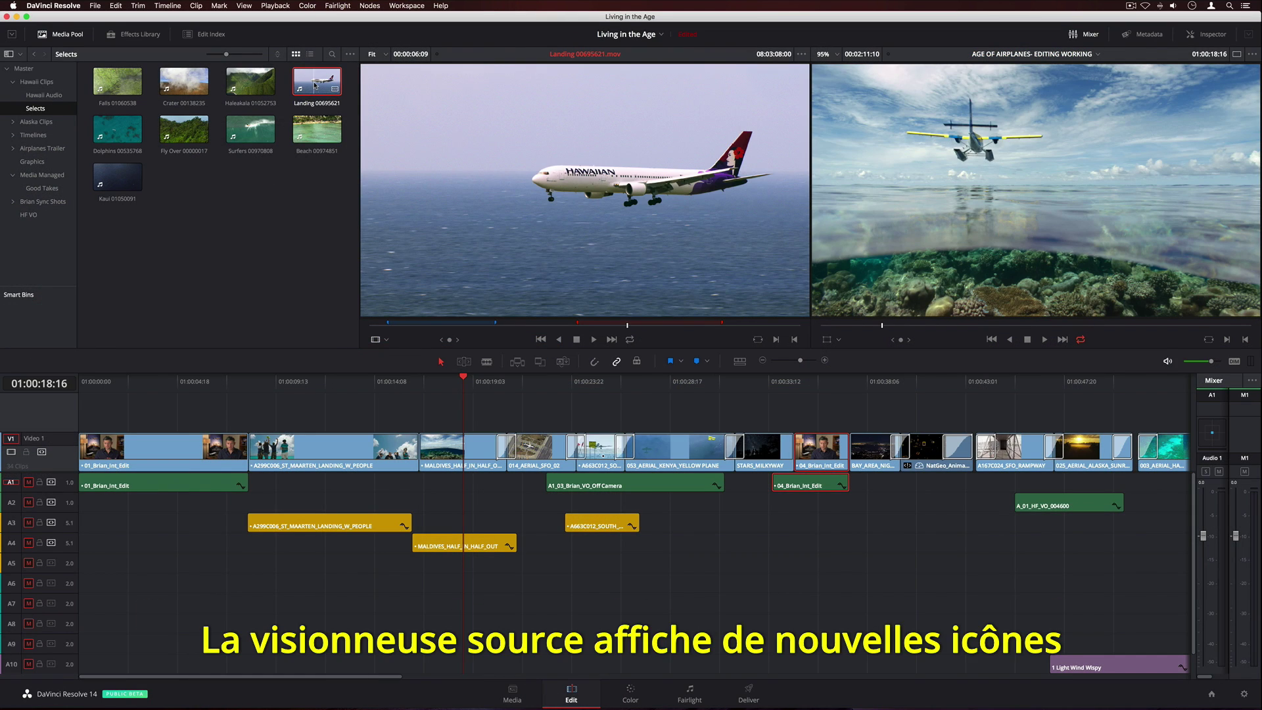
mouse_move(482, 214)
left_click_drag(572, 307, 505, 408)
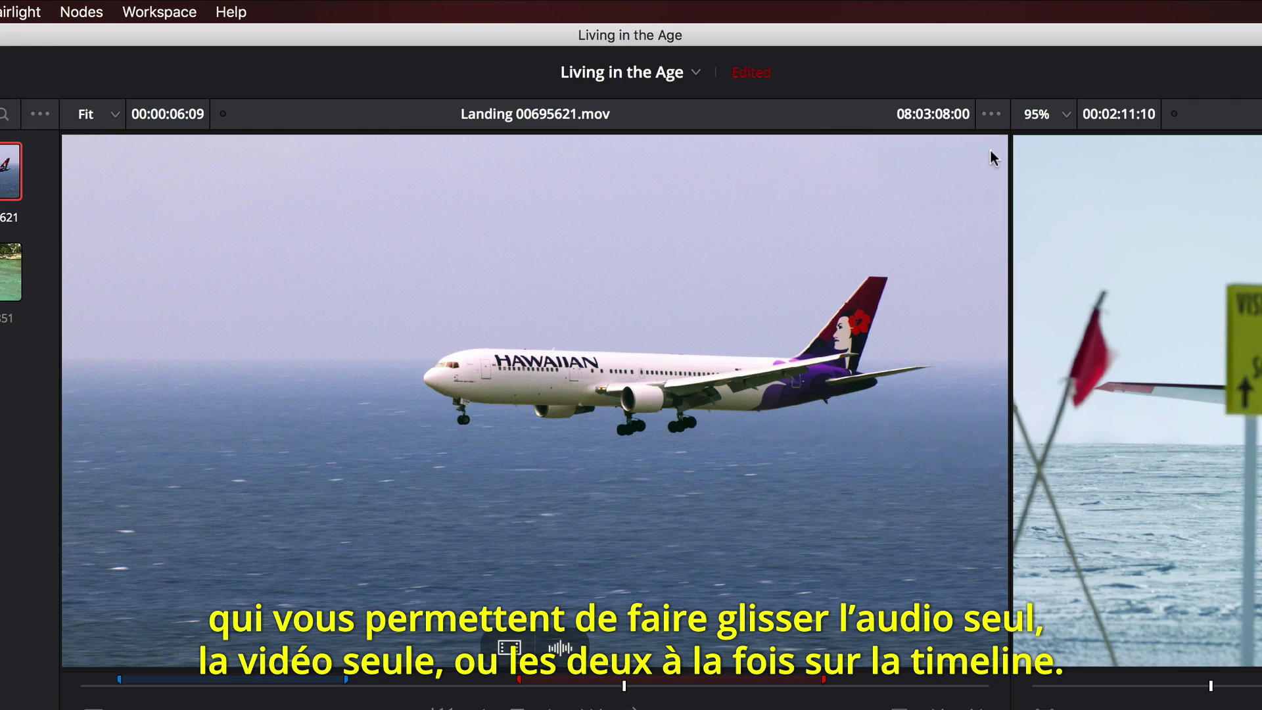
left_click(991, 113)
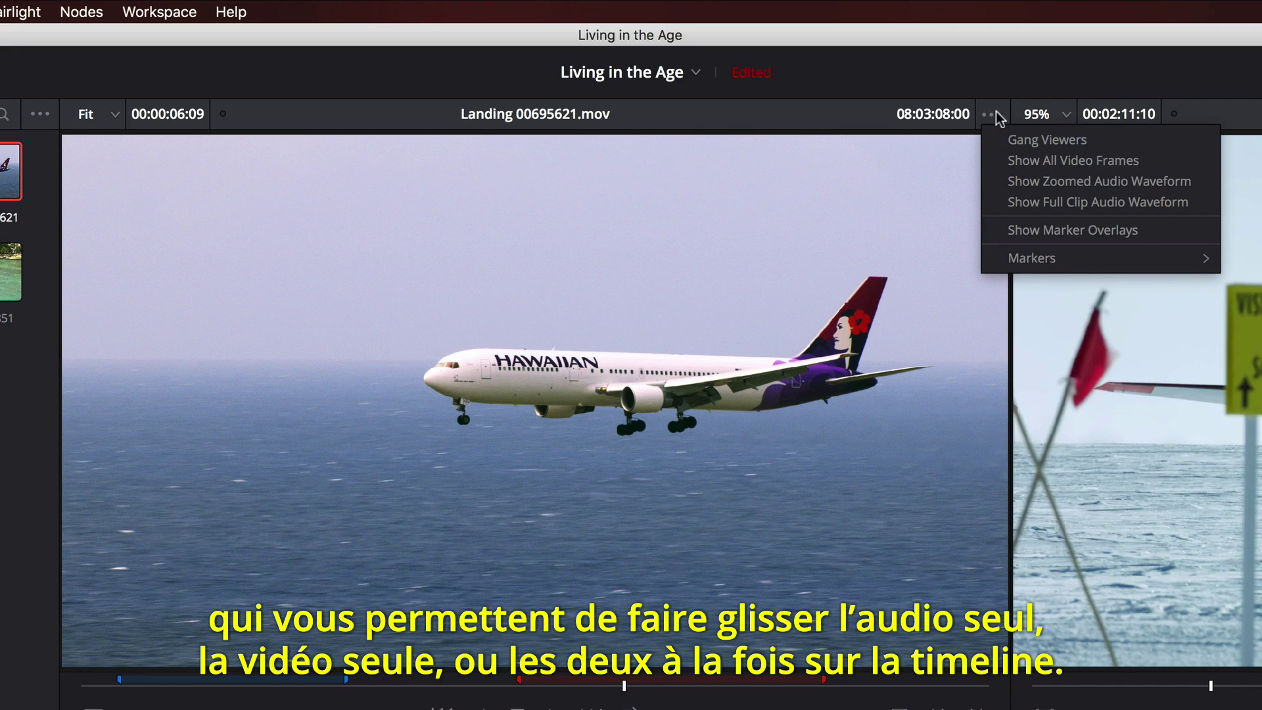
left_click(1137, 232)
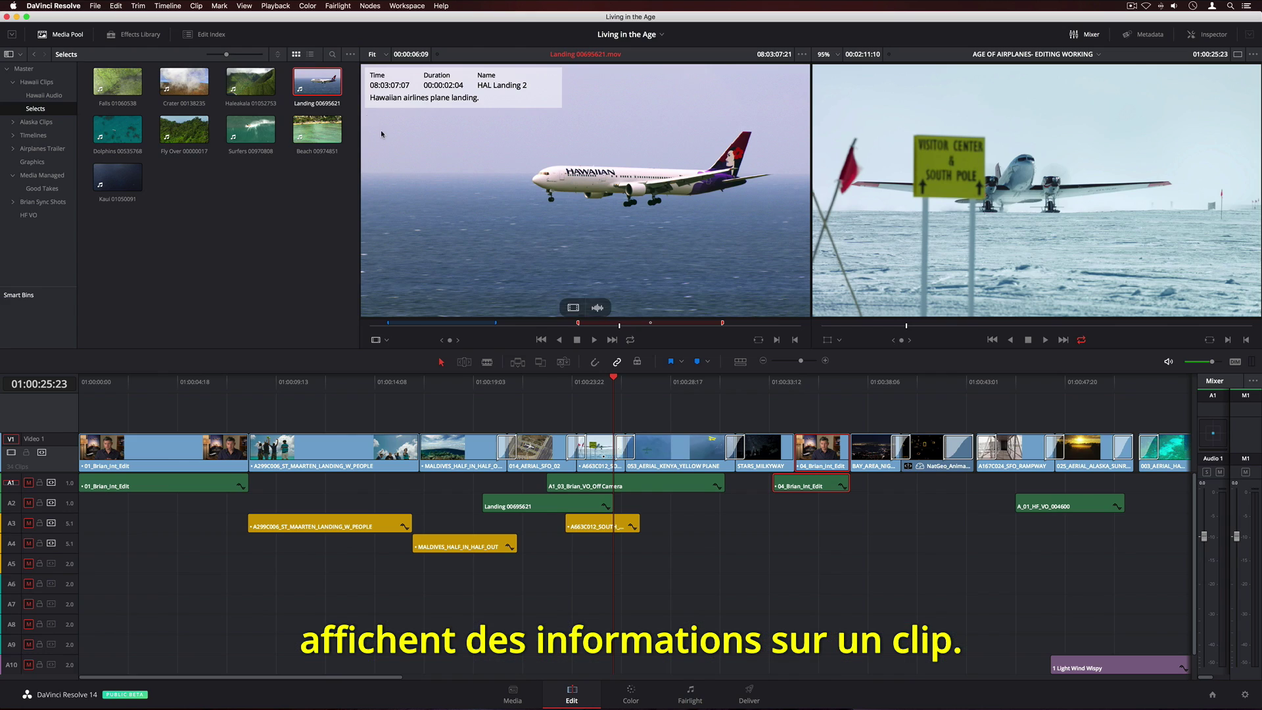
Step: List the bin in detail to reveal the HAL Landing markers, place HAL Landing 2, then undo it
left_click(311, 56)
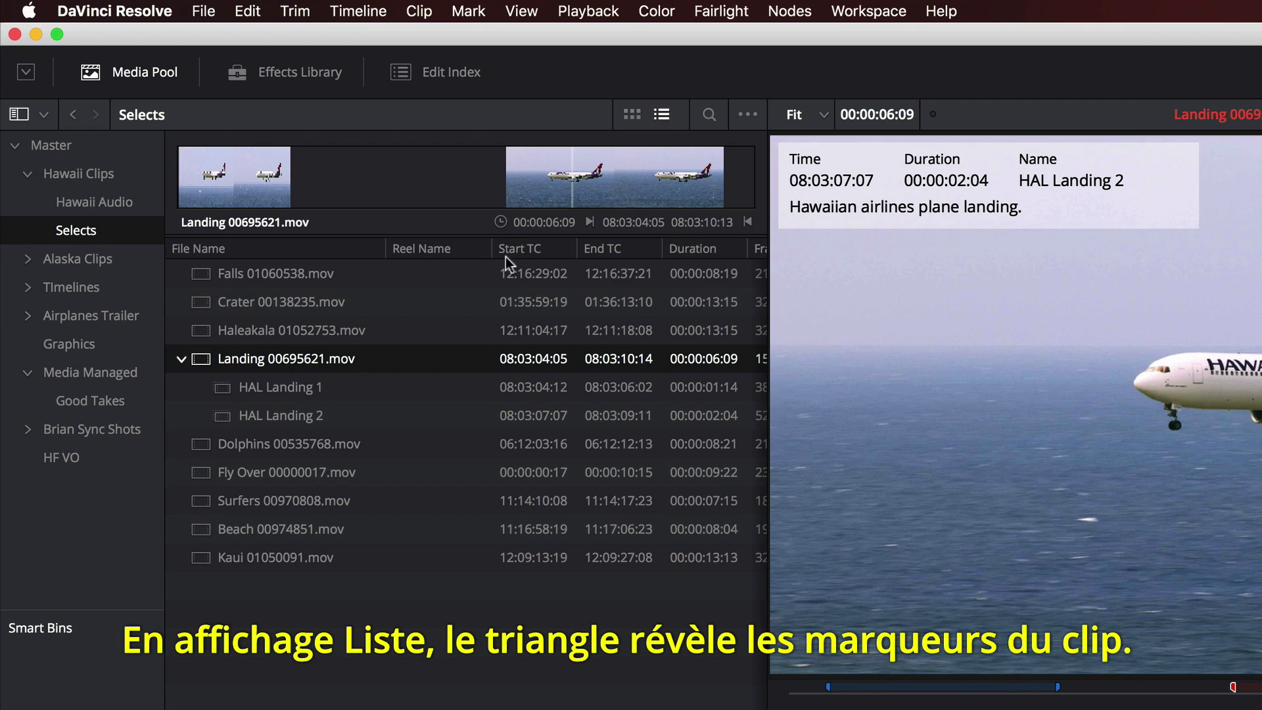
left_click(141, 185)
left_click(297, 416)
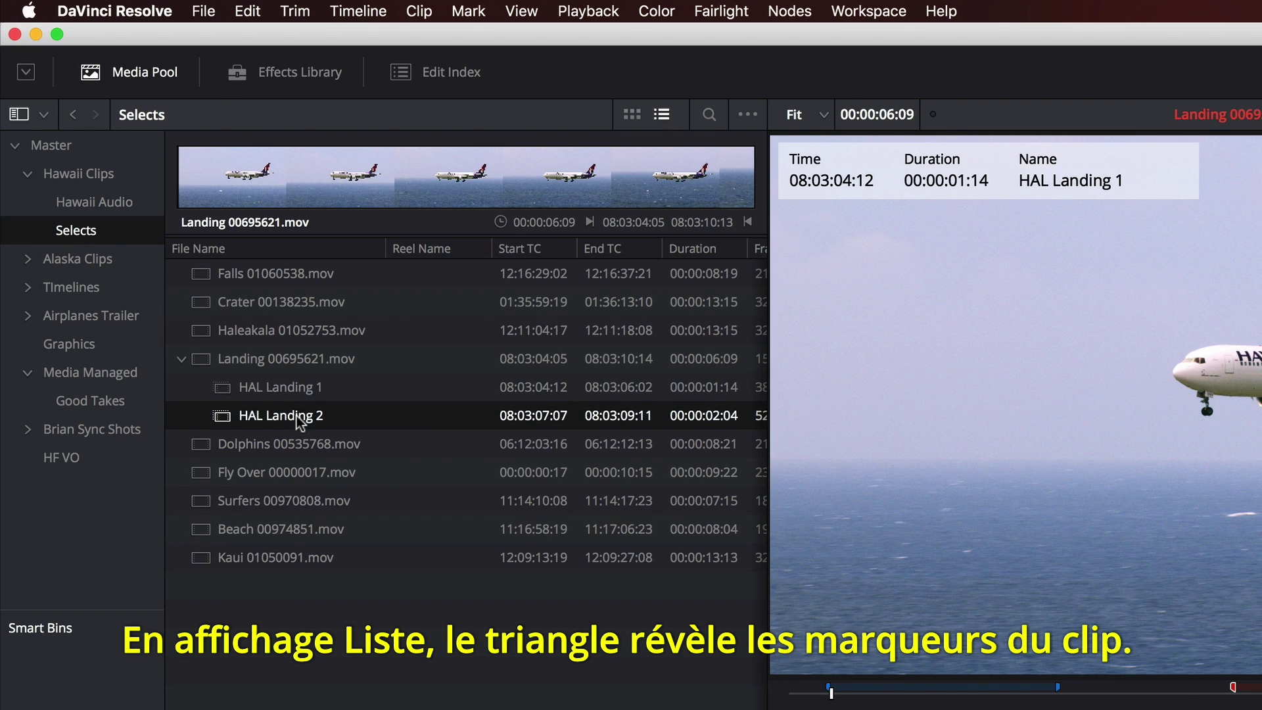
left_click_drag(250, 283, 468, 413)
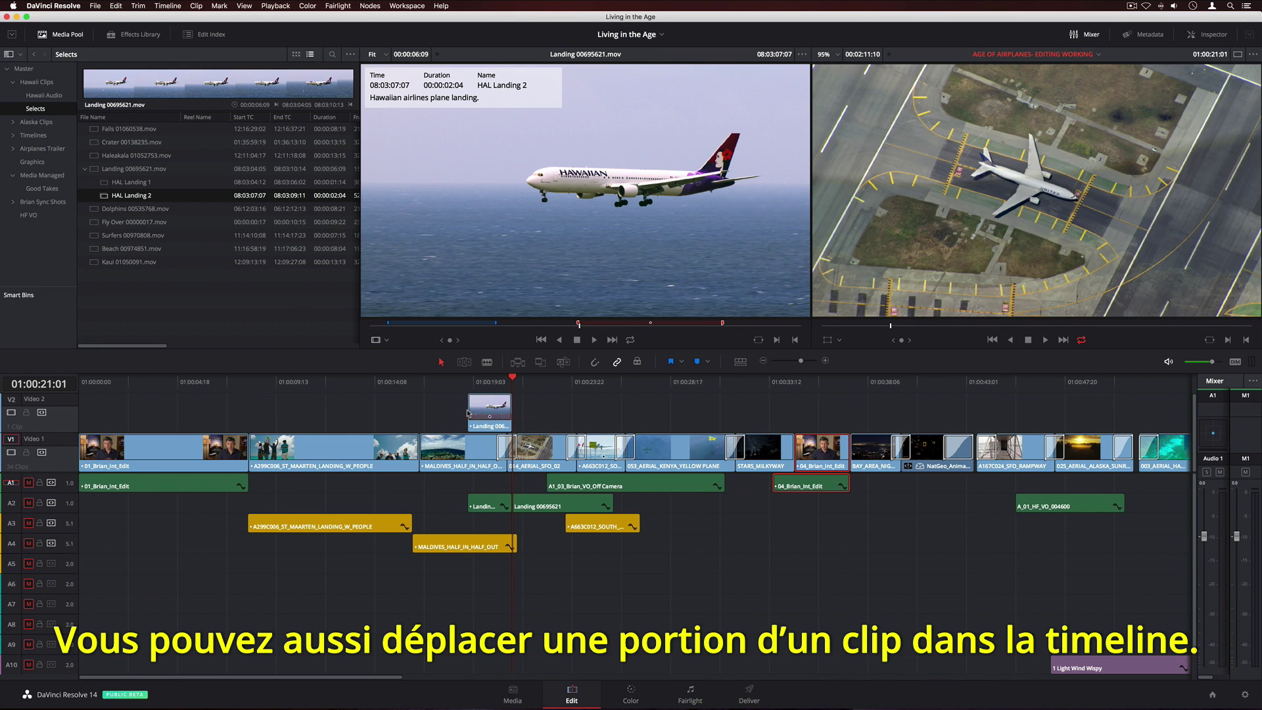
key("super+z")
left_click(115, 5)
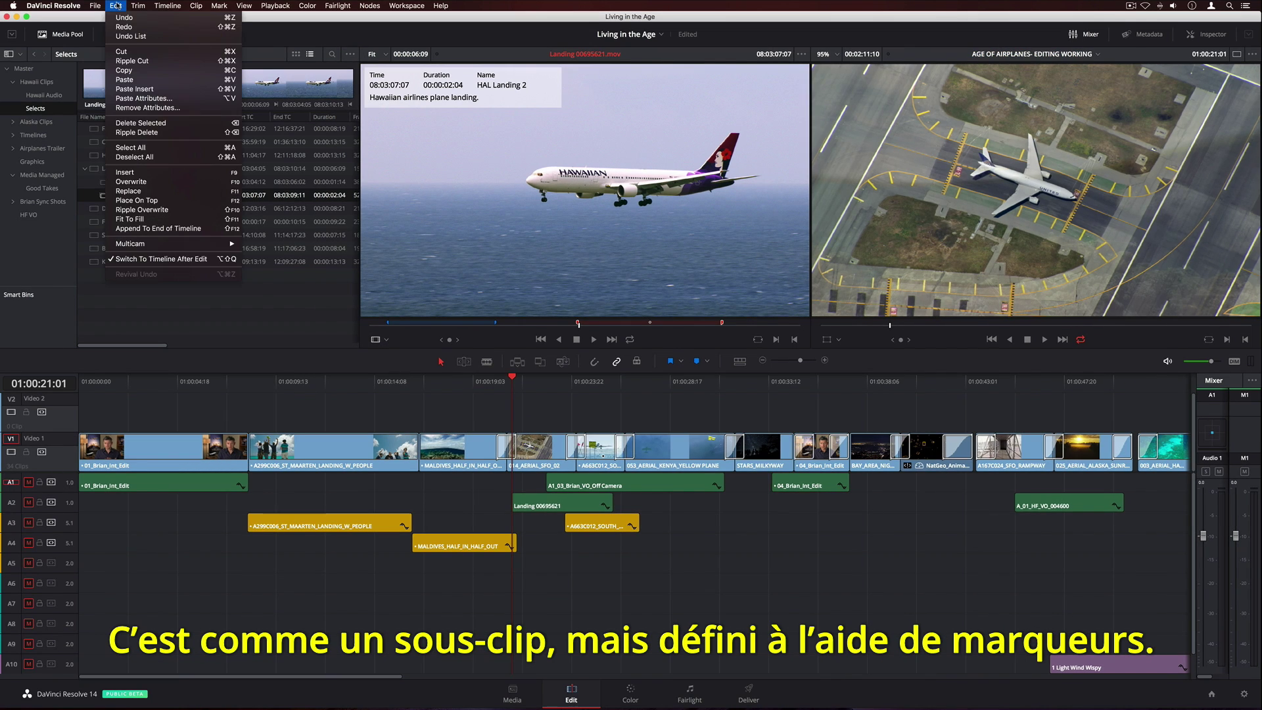
Step: Use the undo history list to redo the clip drag, then step back before it
left_click(163, 36)
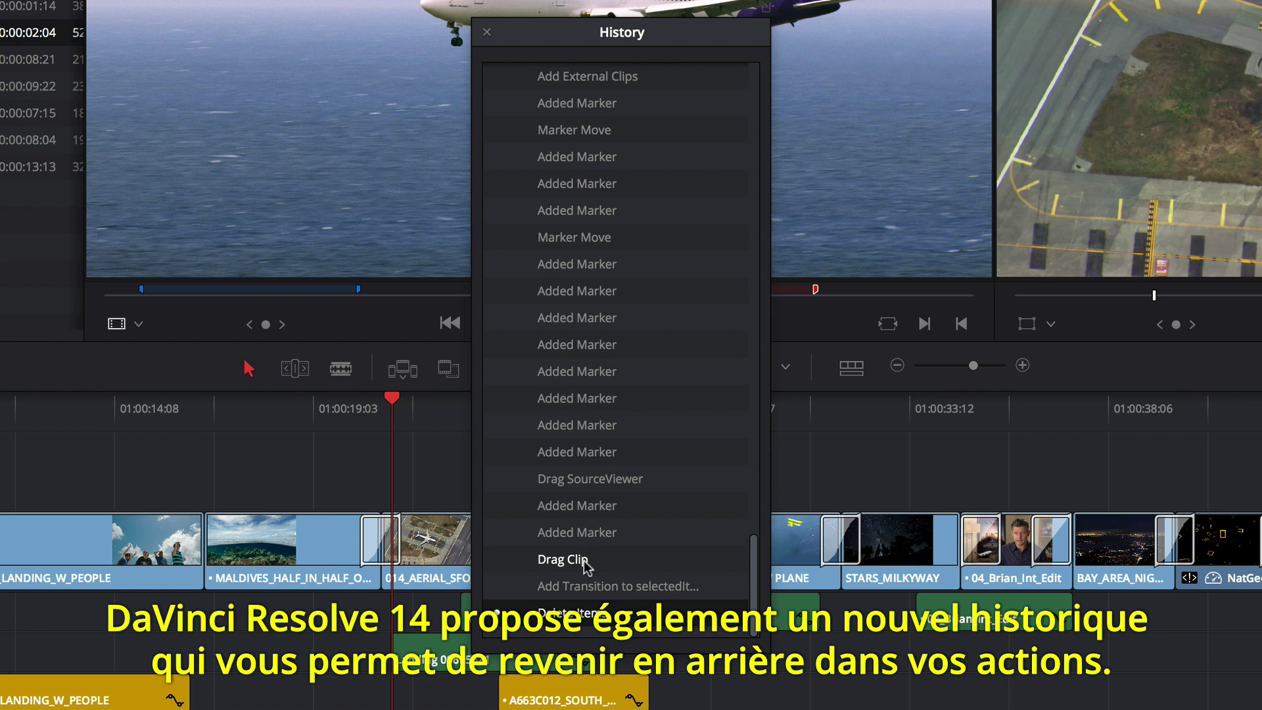
left_click(585, 560)
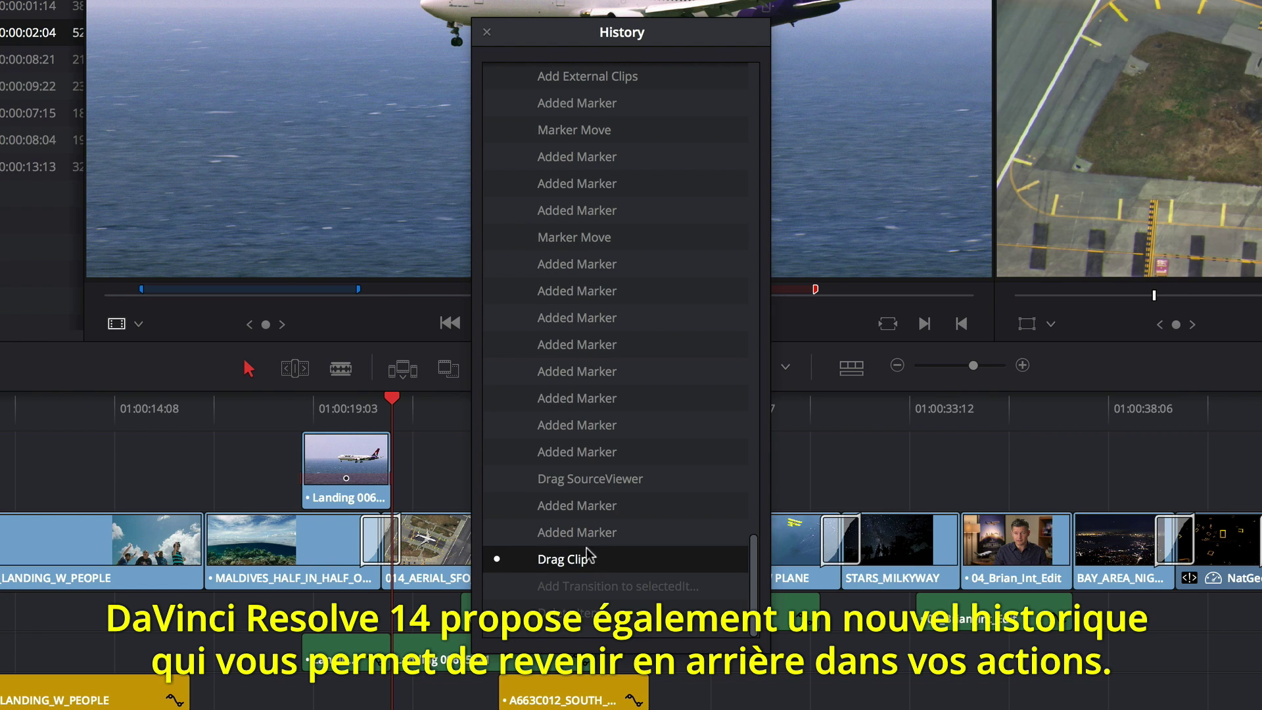
left_click(582, 369)
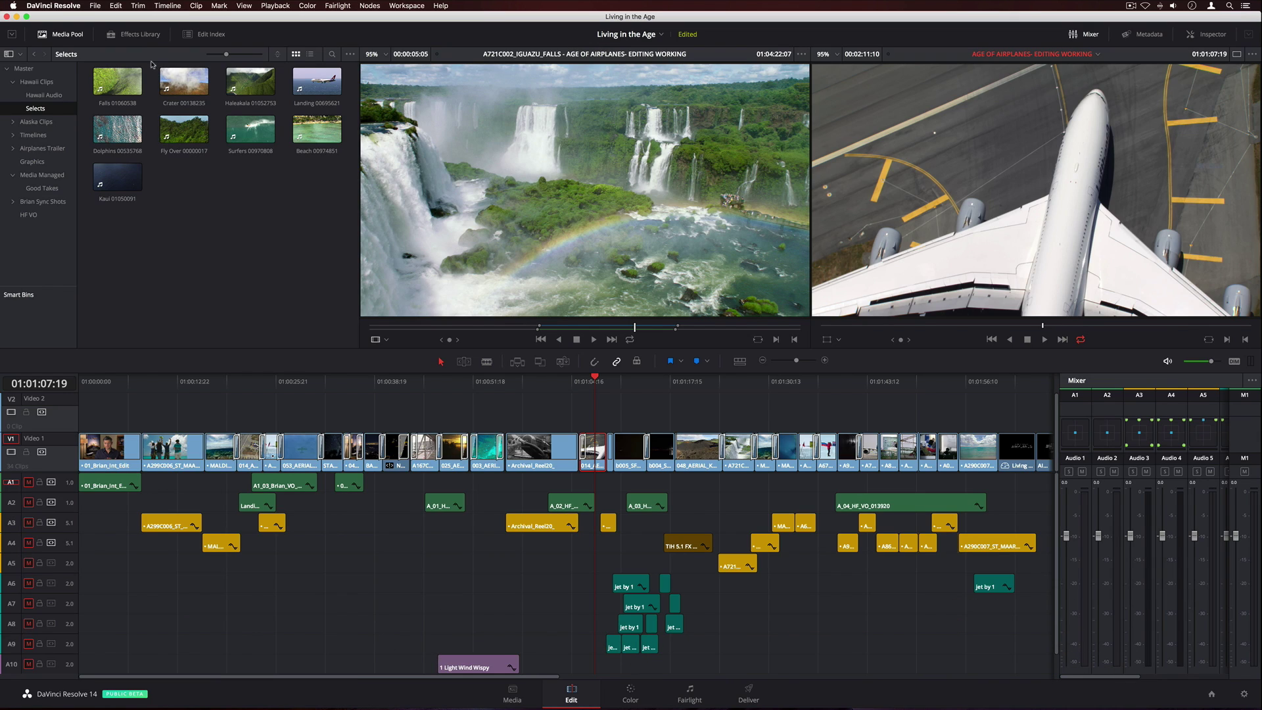
Step: Apply Gaussian Blur to 014_AERIAL_SFO and set its strength to 0.592
left_click(141, 35)
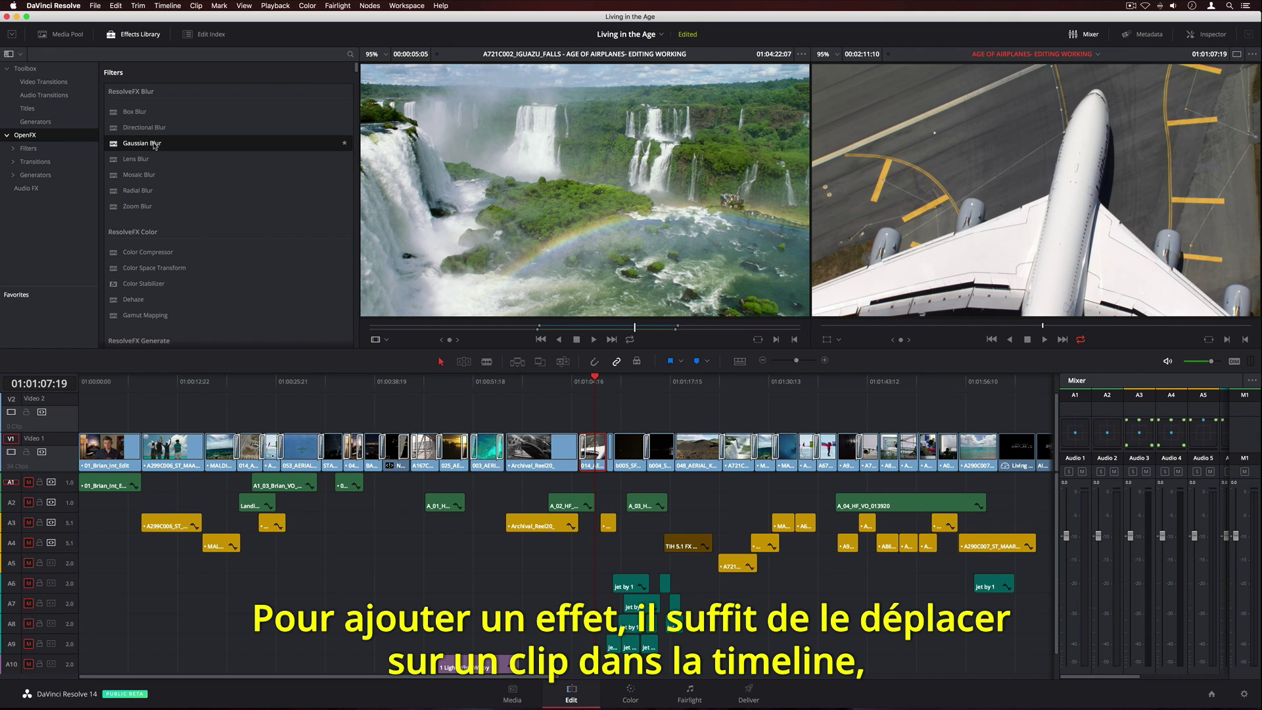
left_click_drag(154, 146, 593, 453)
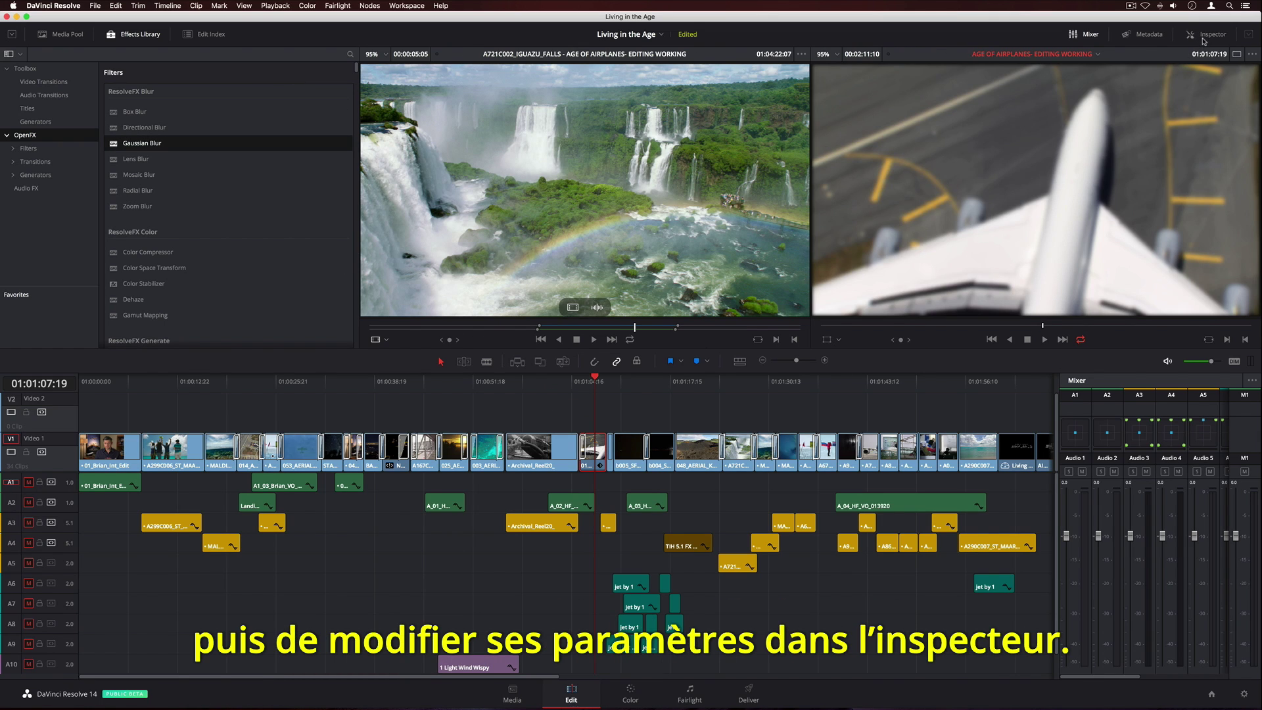
left_click(1204, 38)
left_click(1183, 74)
left_click_drag(1176, 127, 1182, 130)
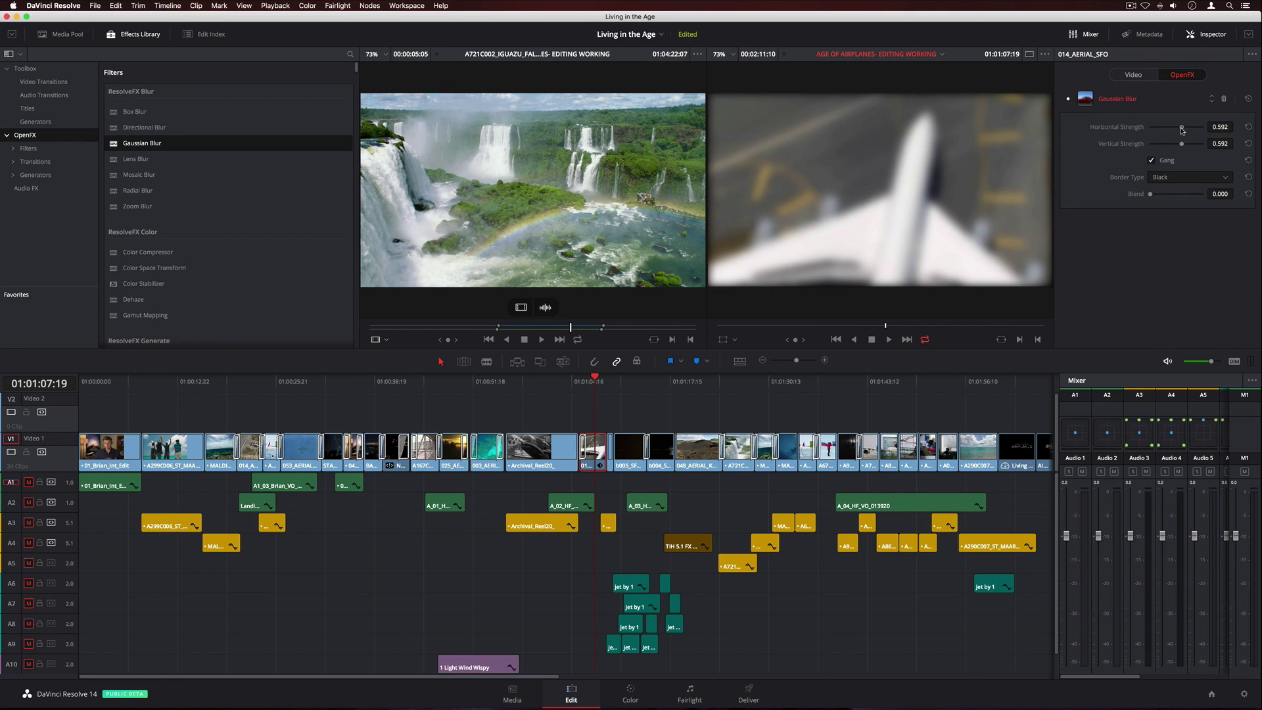
Step: Colour track A3 orange and drag the Falls 01060538 clip into the timeline toward track A4
right_click(25, 370)
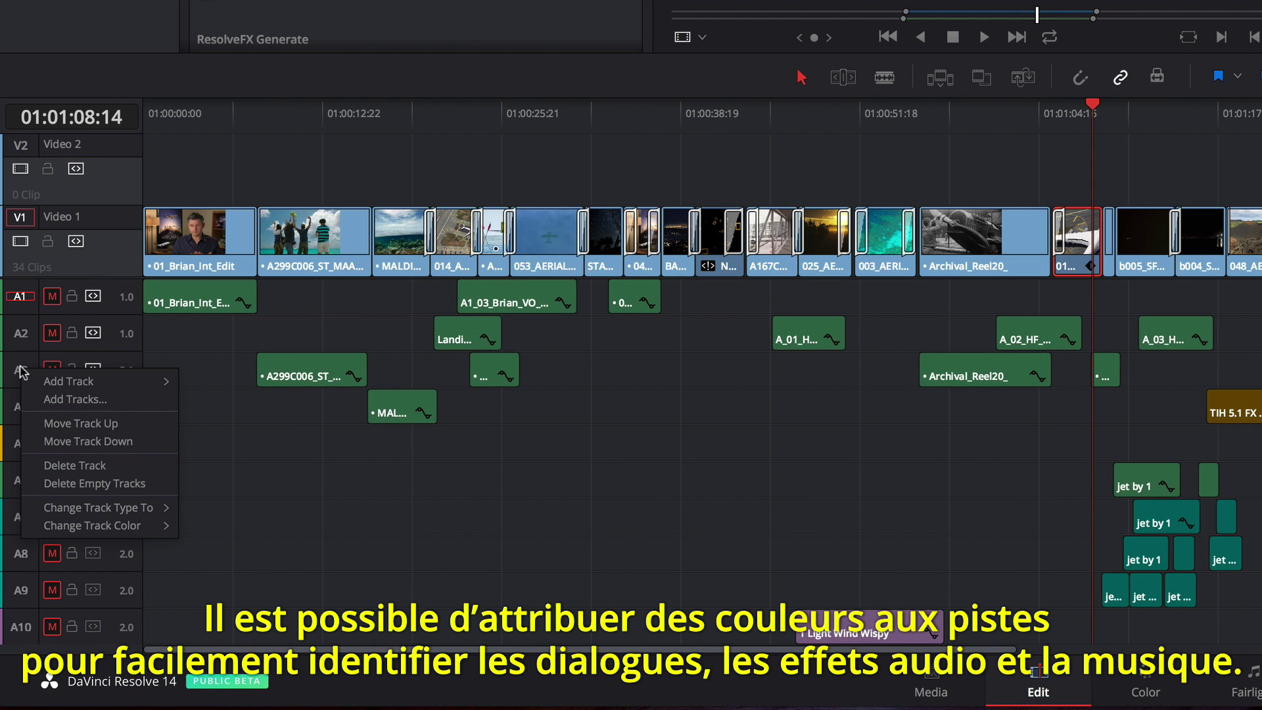
mouse_move(133, 530)
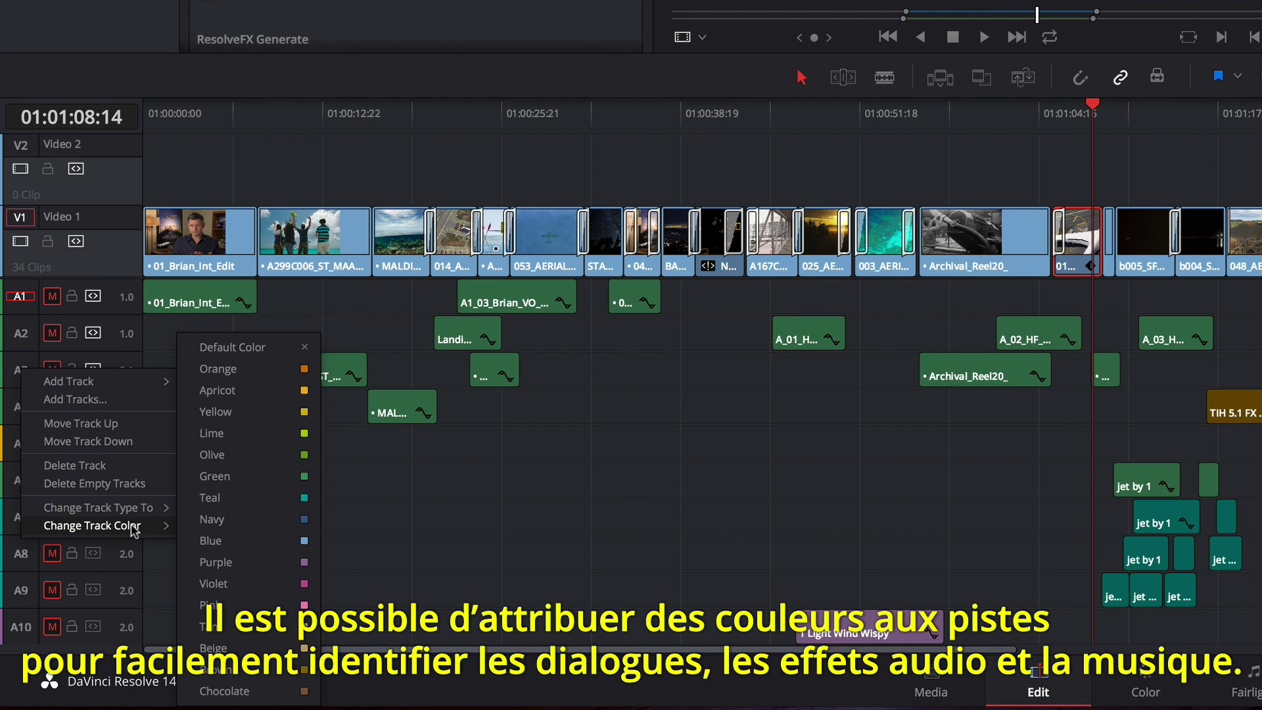
left_click(260, 368)
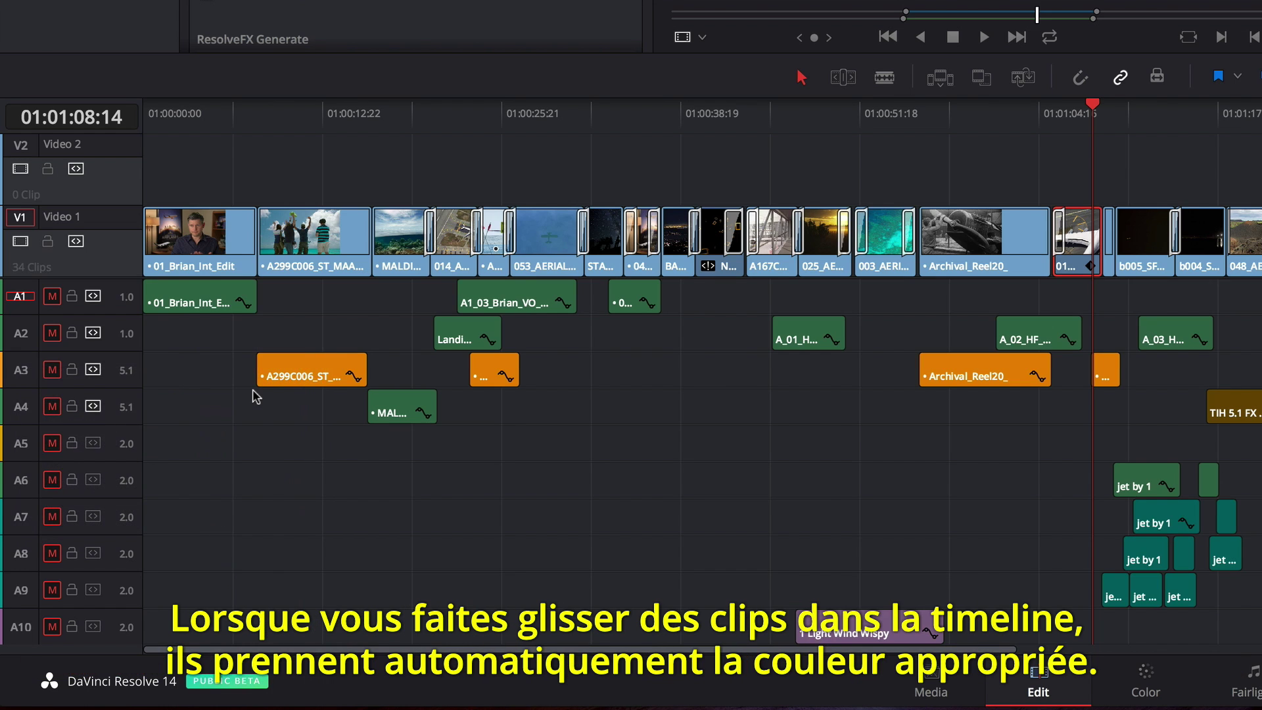
left_click_drag(211, 0, 738, 400)
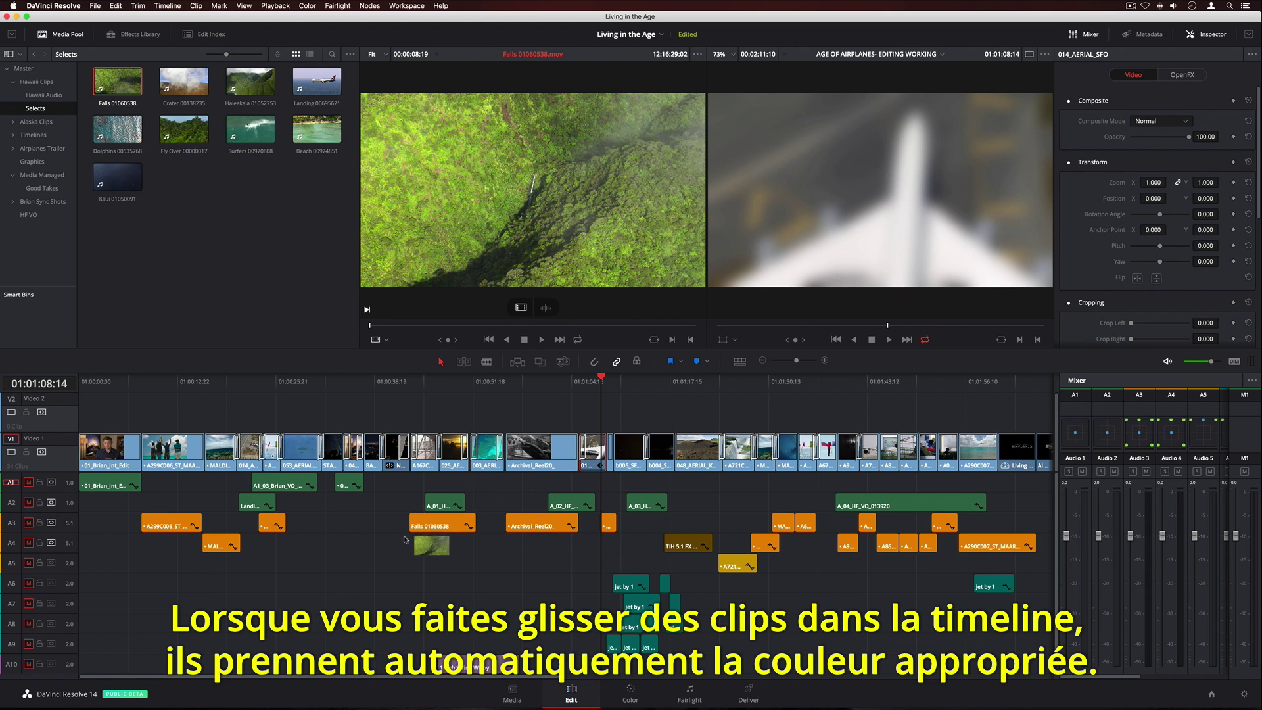
left_click_drag(404, 539, 372, 546)
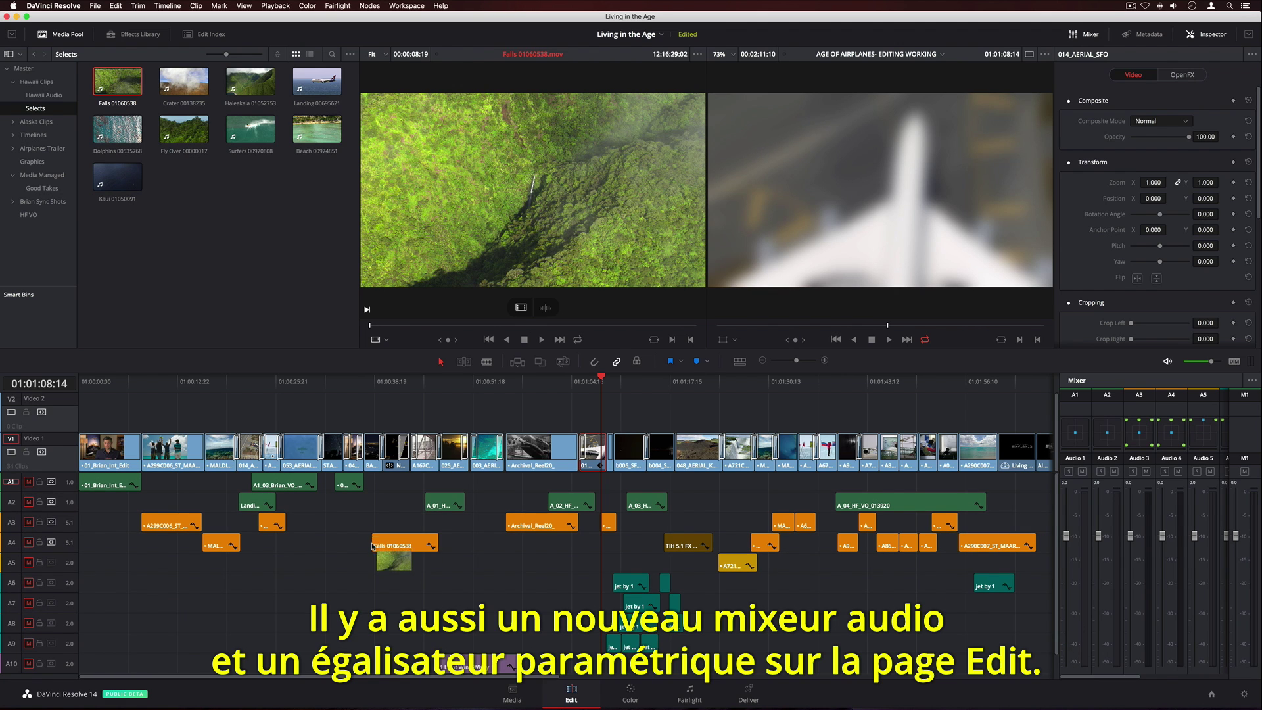
Step: Drop Falls on A4, dip Audio 2 to -15 and back to 0.0, then EQ a mid boost and upper cut
left_click_drag(372, 546, 372, 545)
left_click_drag(1098, 535, 1104, 557)
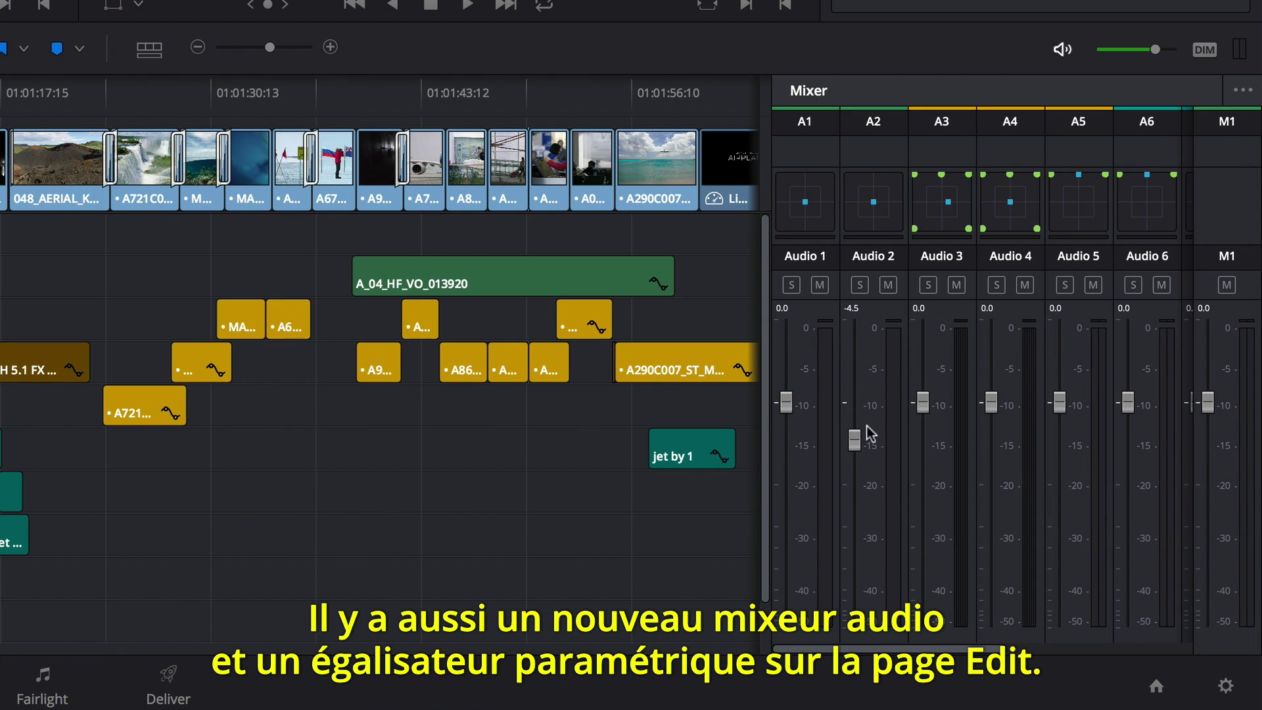
left_click_drag(855, 439, 858, 407)
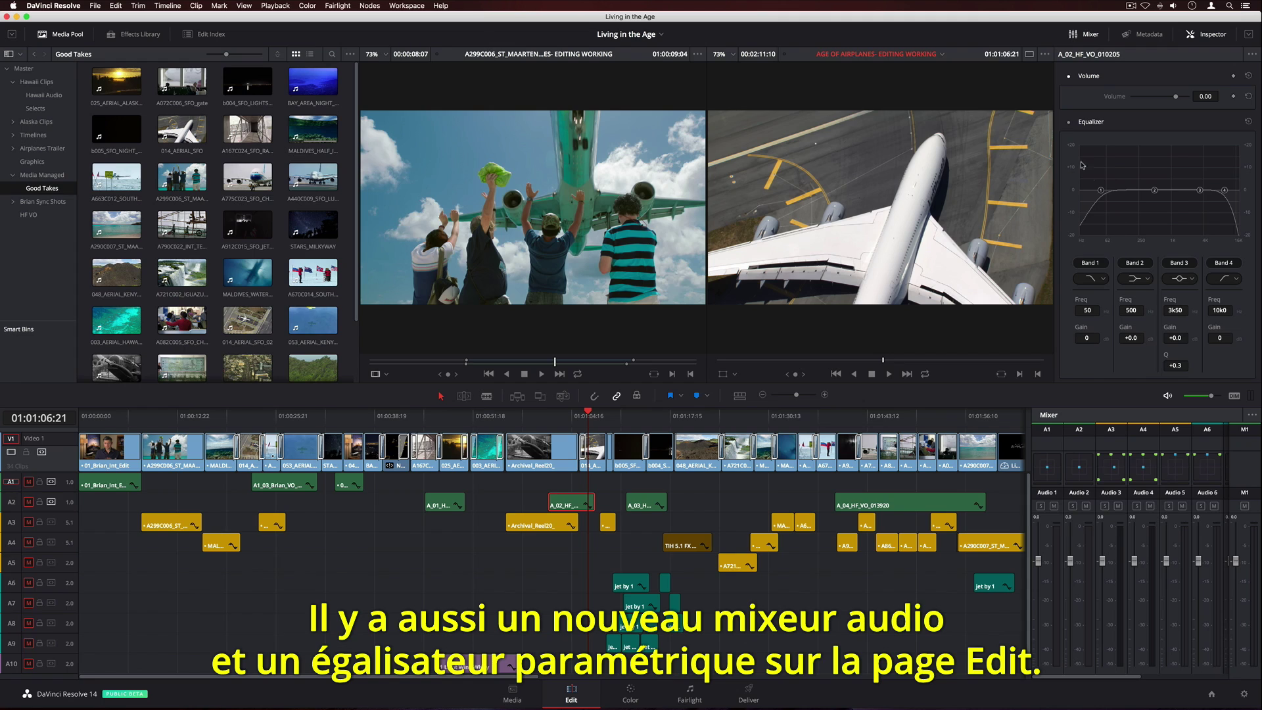
left_click(1070, 123)
left_click_drag(1154, 190, 1206, 217)
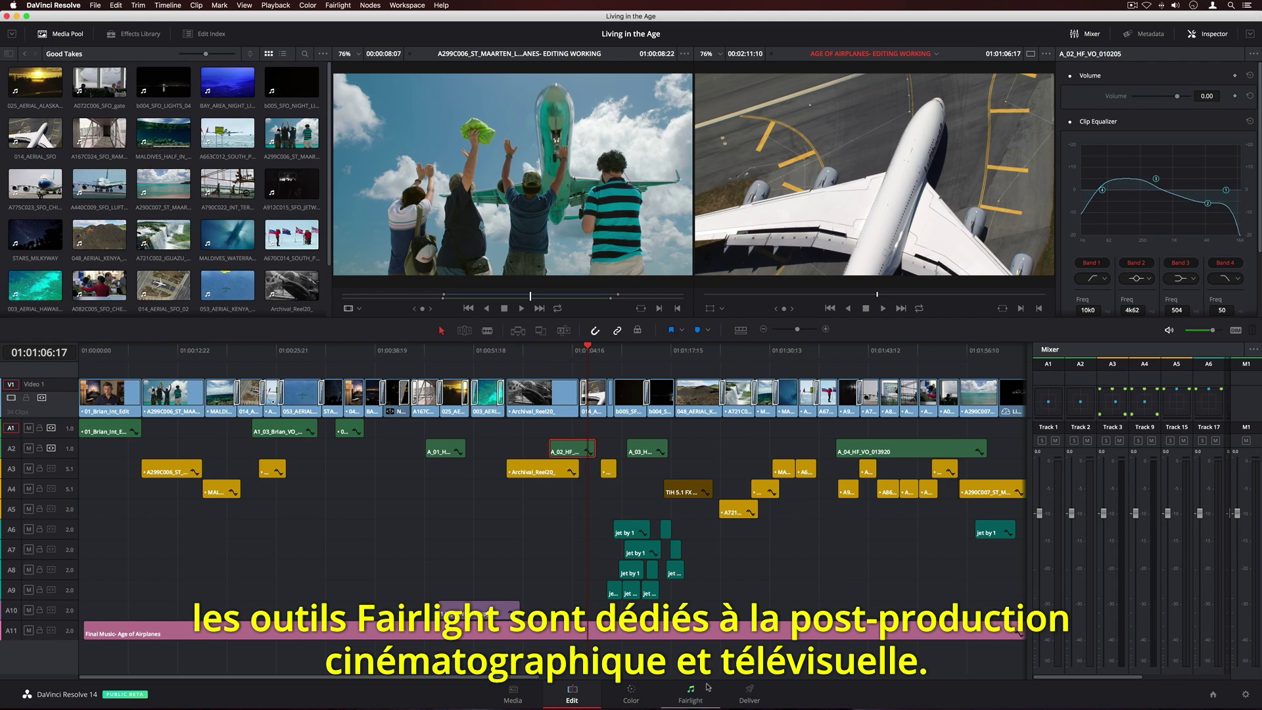
Step: On the Fairlight page, play the timeline and show timecode as H/M/S/Frame/SubFrame/Samples
left_click(708, 687)
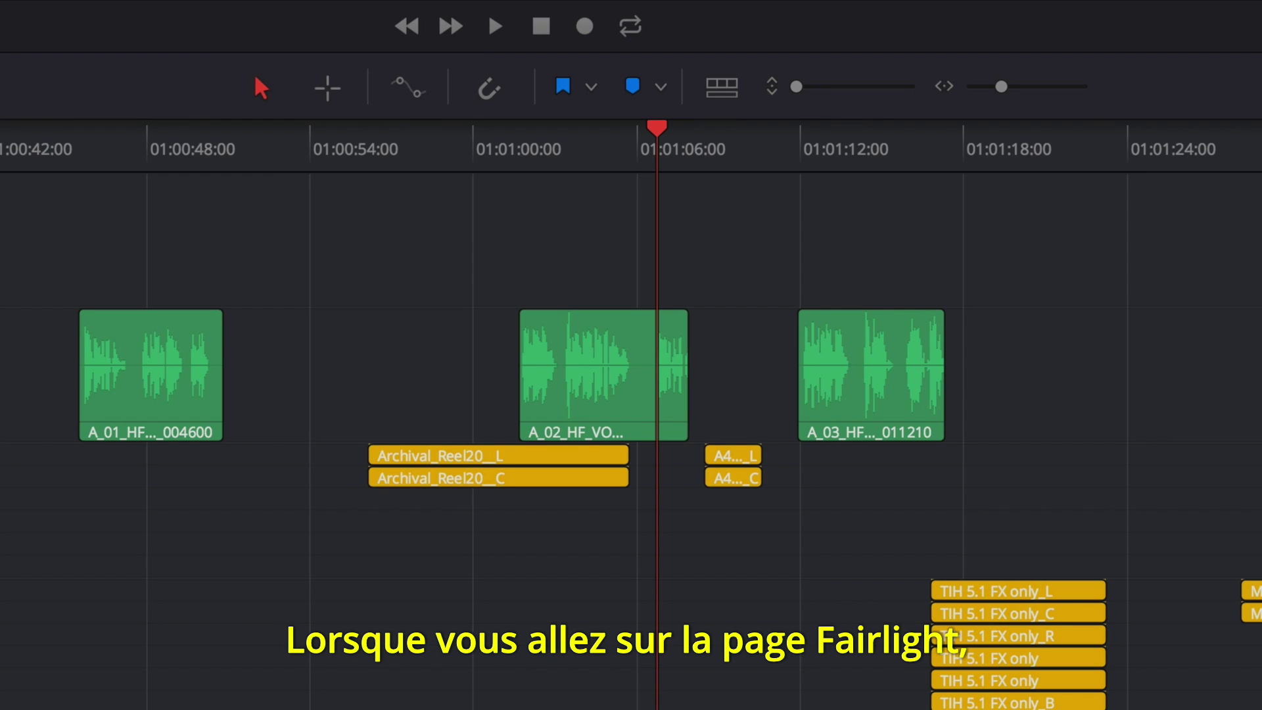
key("space")
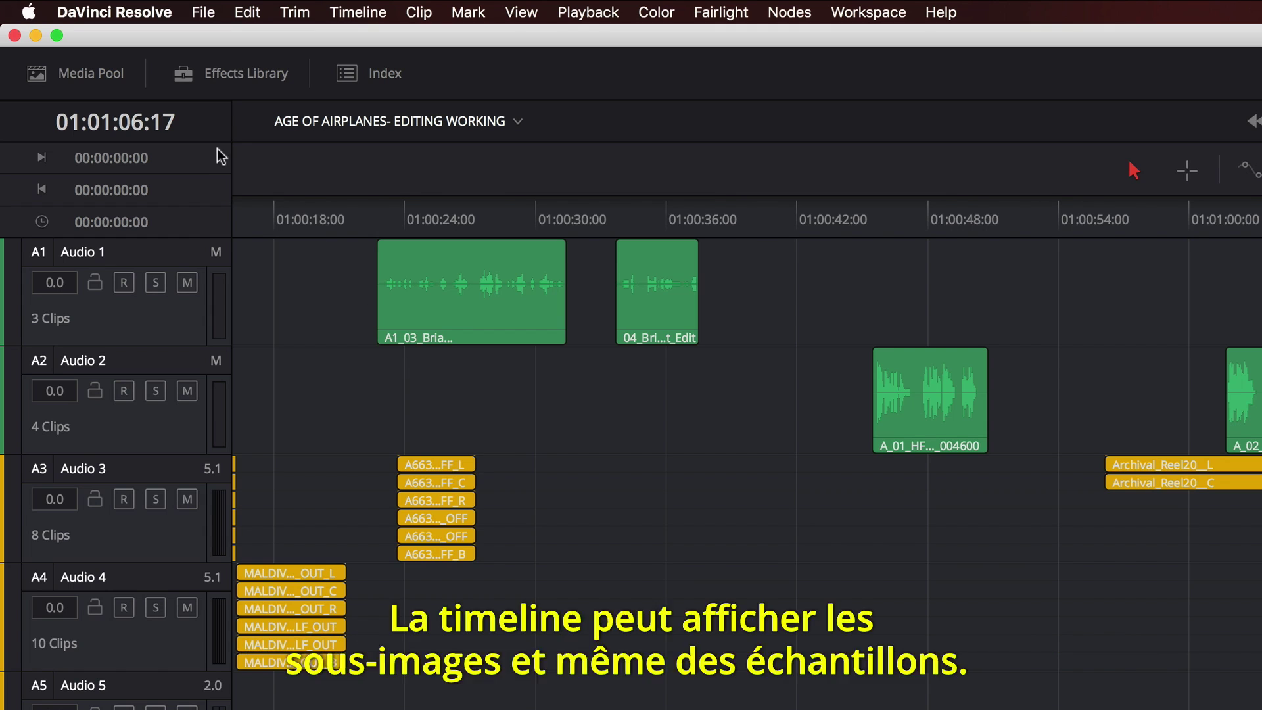
left_click(96, 63)
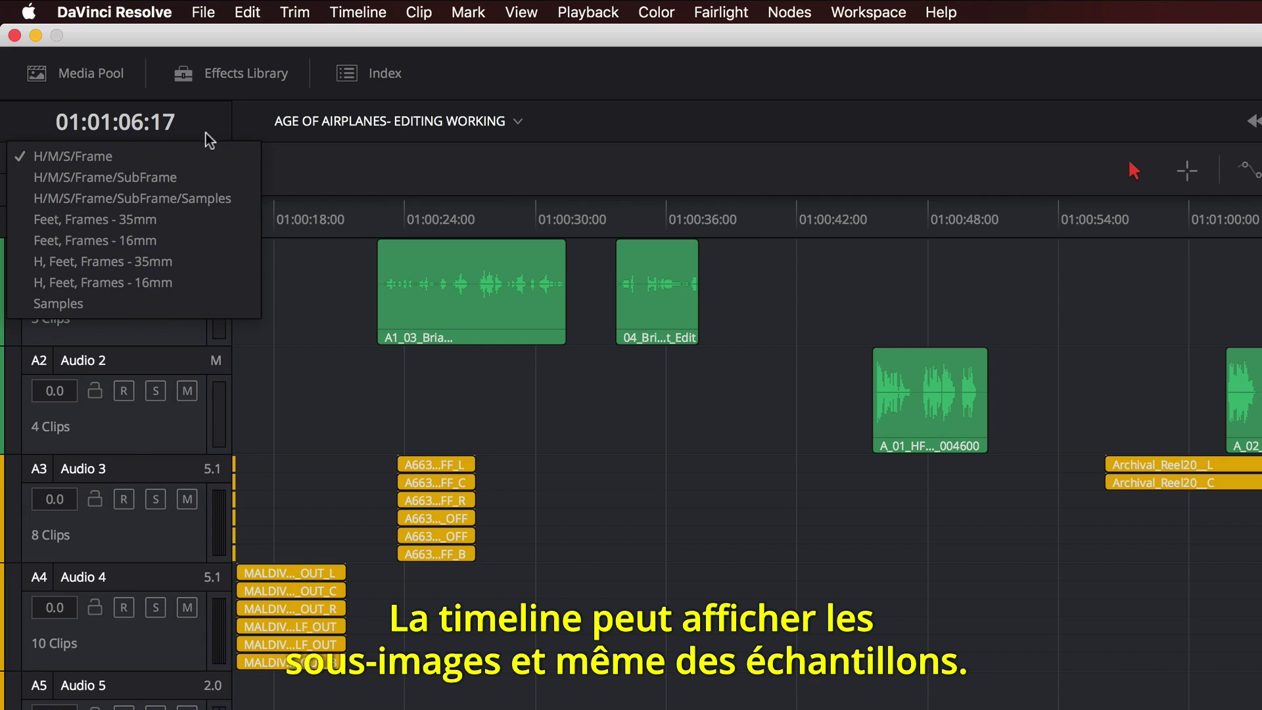
left_click(244, 199)
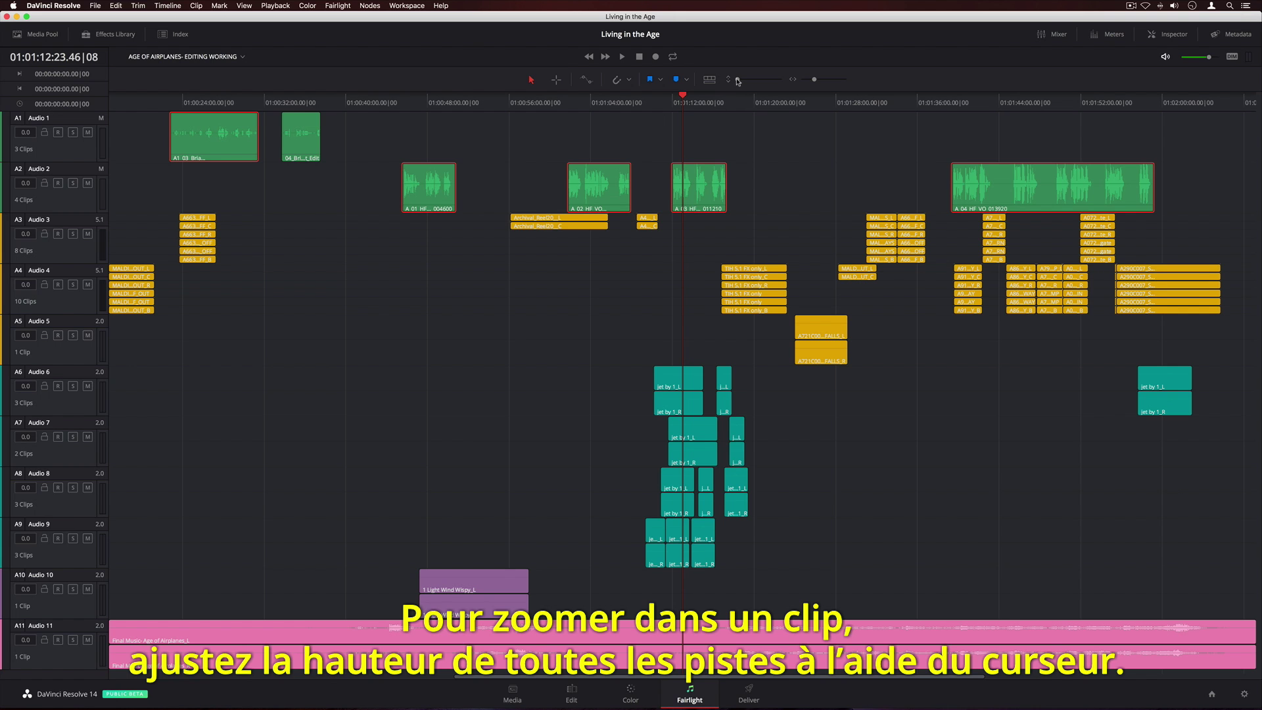
Step: Make all audio tracks much taller and turn on Show Full Waveforms
left_click_drag(738, 81, 762, 80)
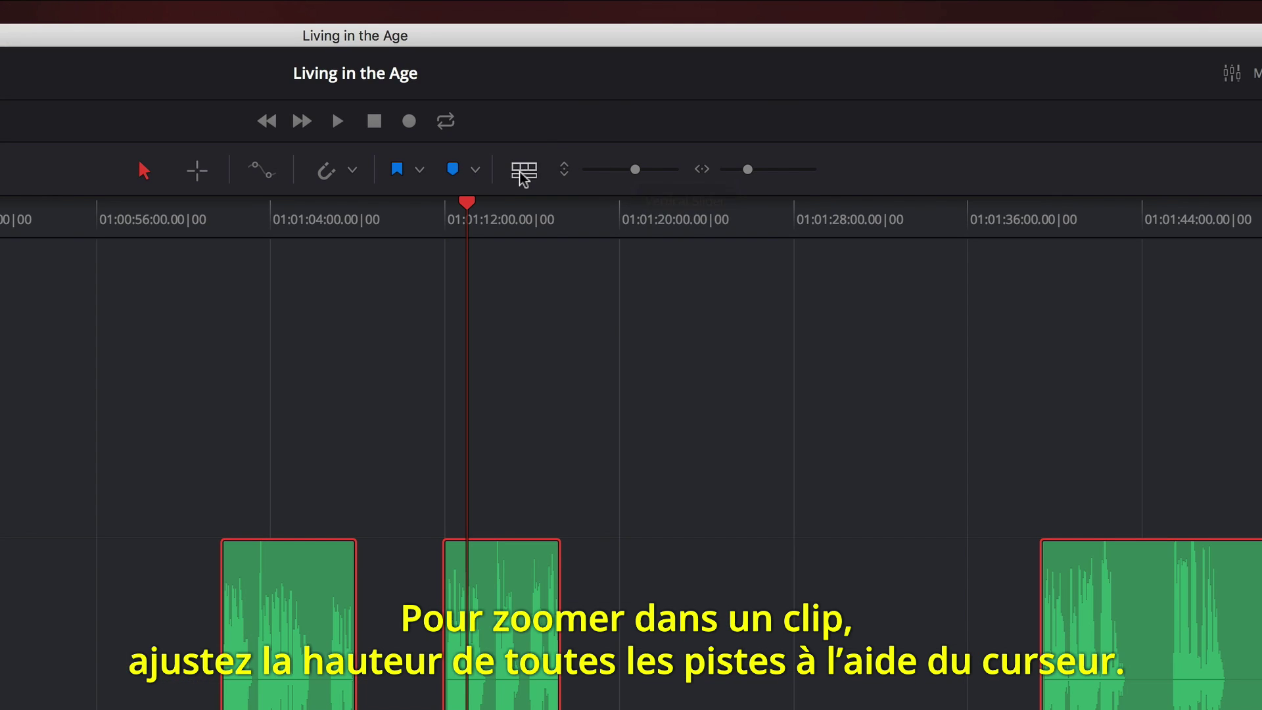
left_click(710, 80)
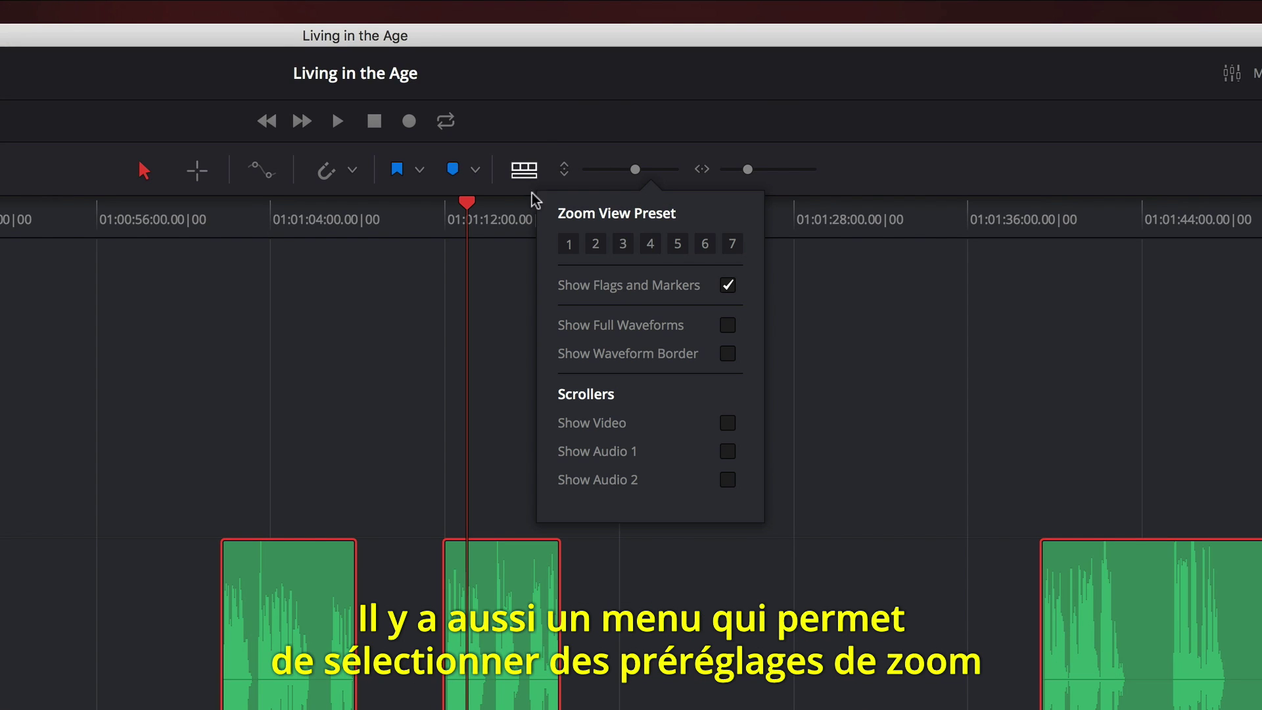
left_click(727, 326)
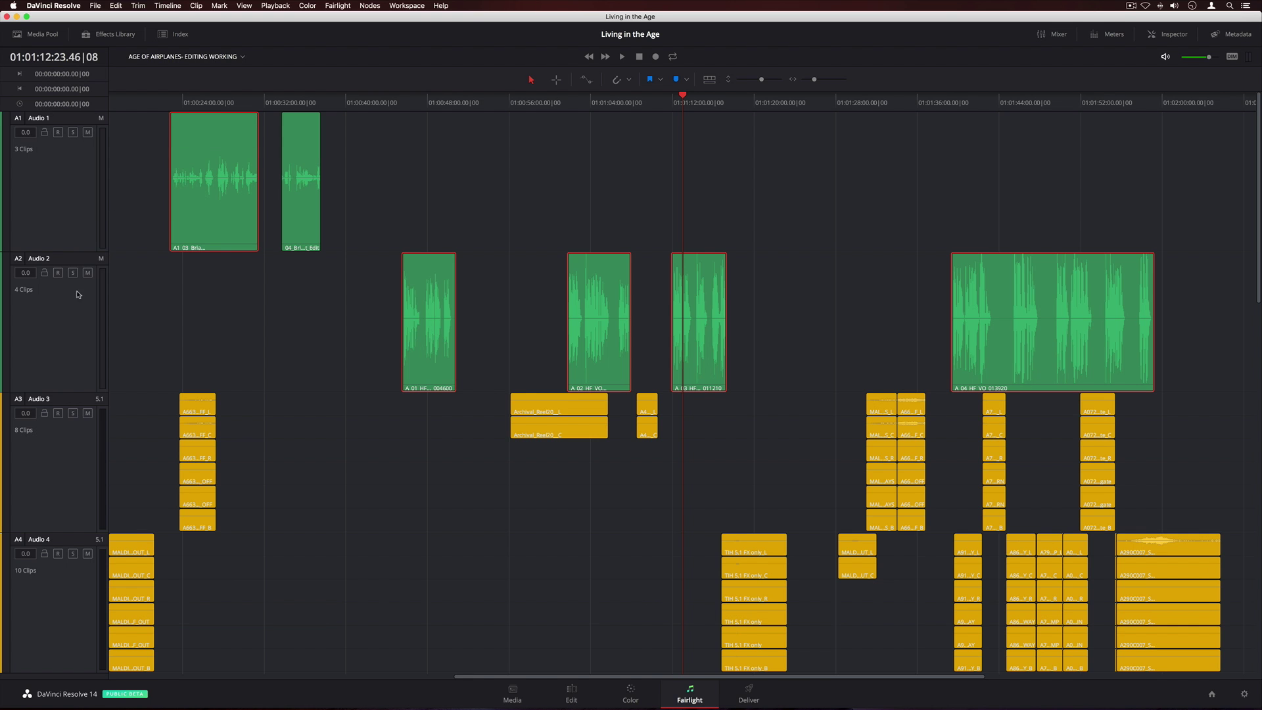
Step: Lock the Audio 2 track height to Extra Large
right_click(72, 309)
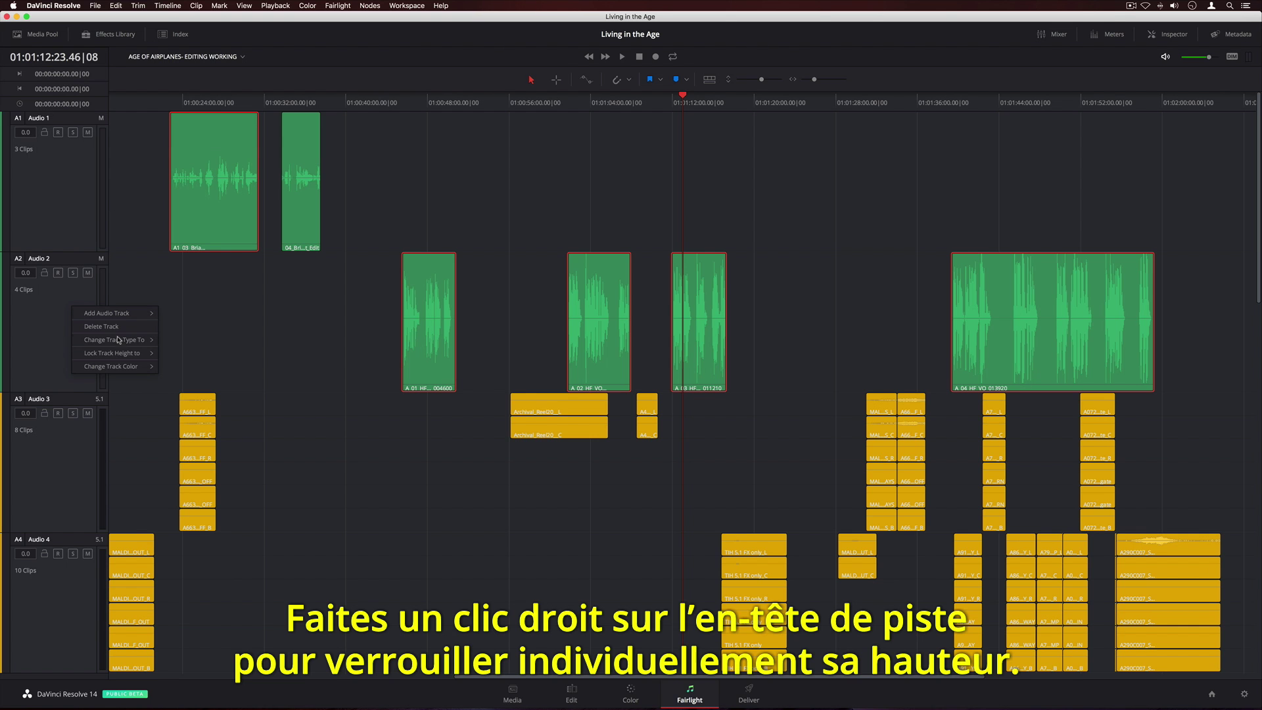
mouse_move(135, 355)
left_click(188, 405)
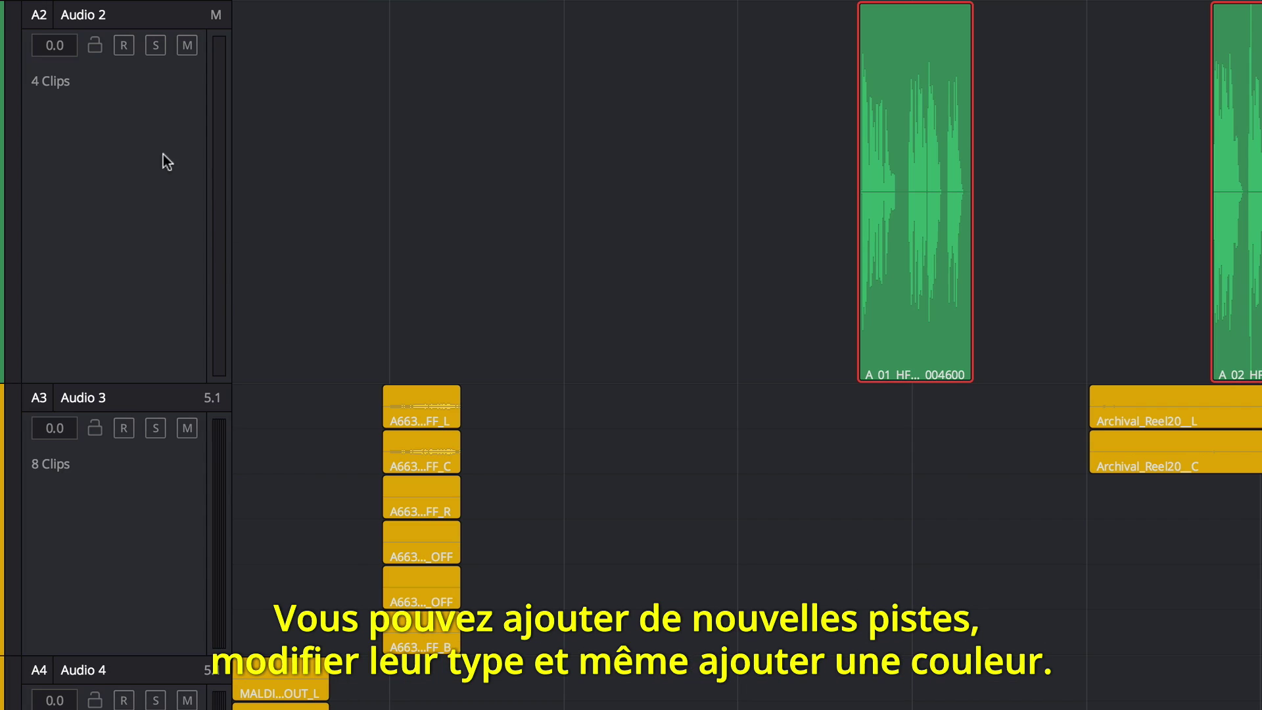
right_click(75, 310)
mouse_move(104, 318)
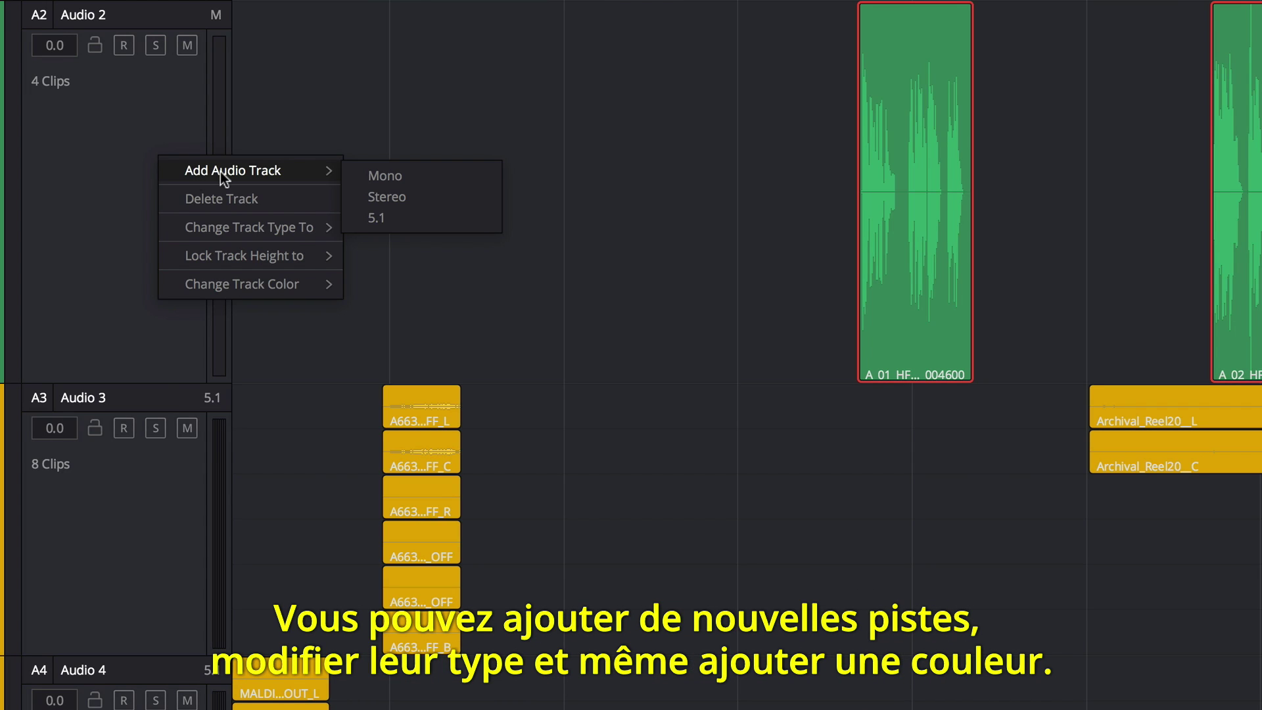
mouse_move(257, 288)
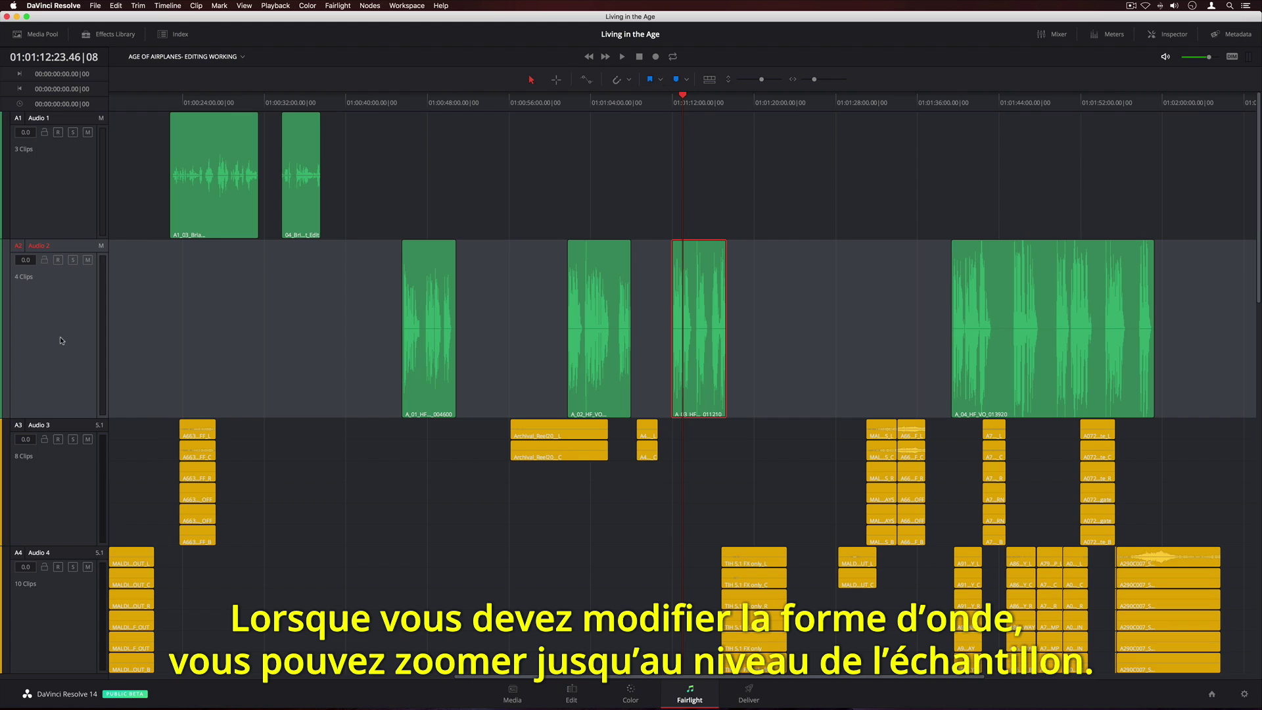
Step: Zoom to sample level on Audio 2, pull a sample point back onto the waveform, then zoom out
key("super+equal")
key("super+equal")
key("super+equal")
key("super+equal")
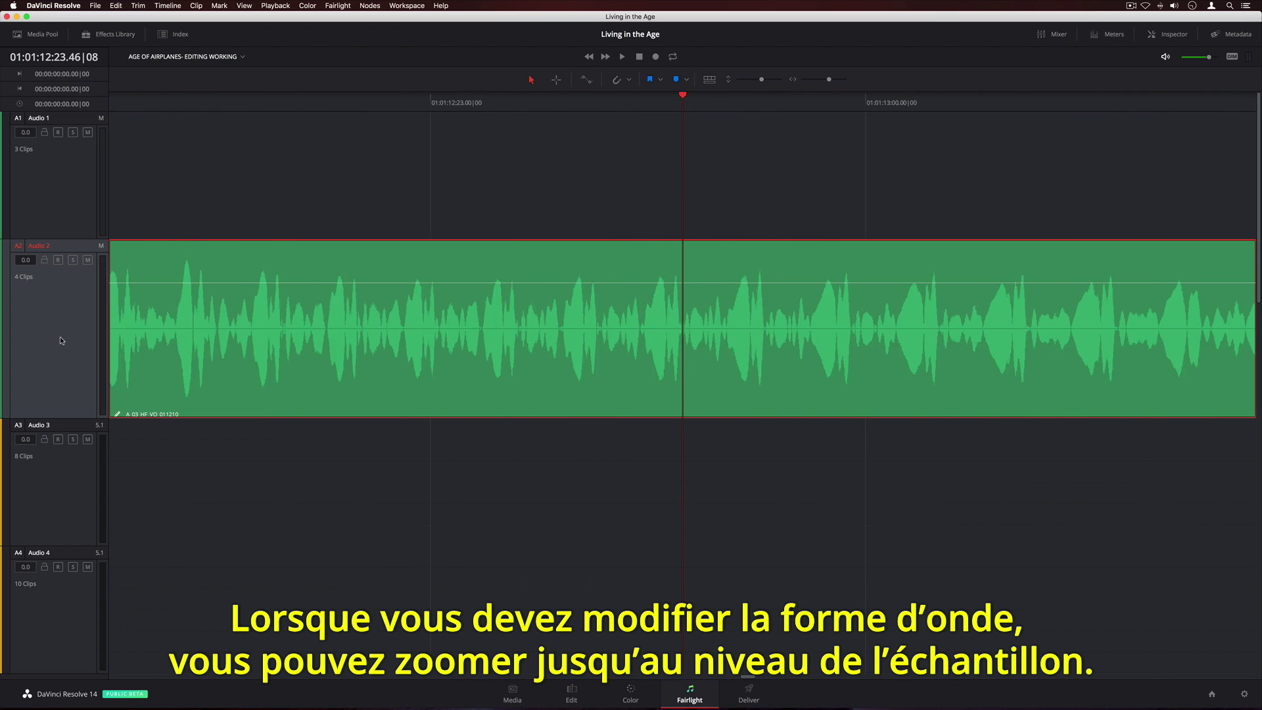
left_click_drag(698, 299, 699, 326)
key("super+minus")
key("super+minus")
key("super+minus")
key("super+minus")
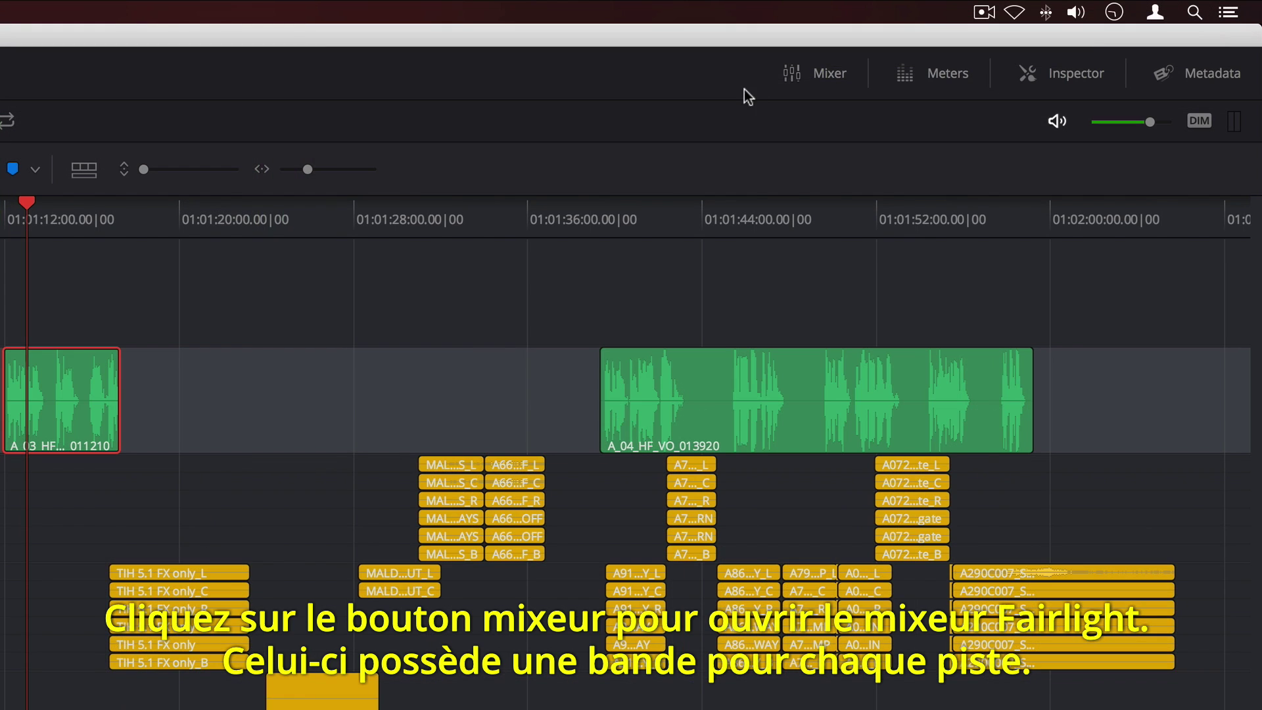
Step: Open the Fairlight mixer and select Audio 1, 2 and 3 through their channel strips
left_click(1040, 35)
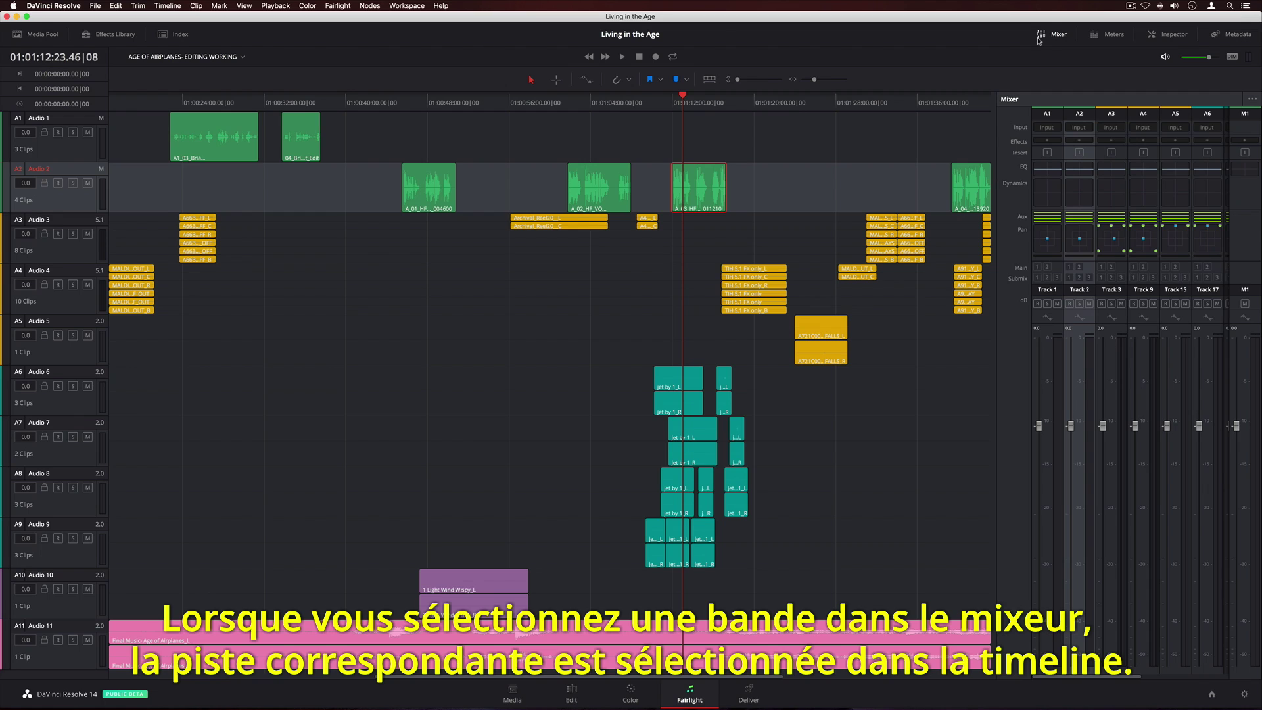
left_click(1110, 393)
left_click(1080, 397)
left_click(1043, 393)
left_click(1078, 395)
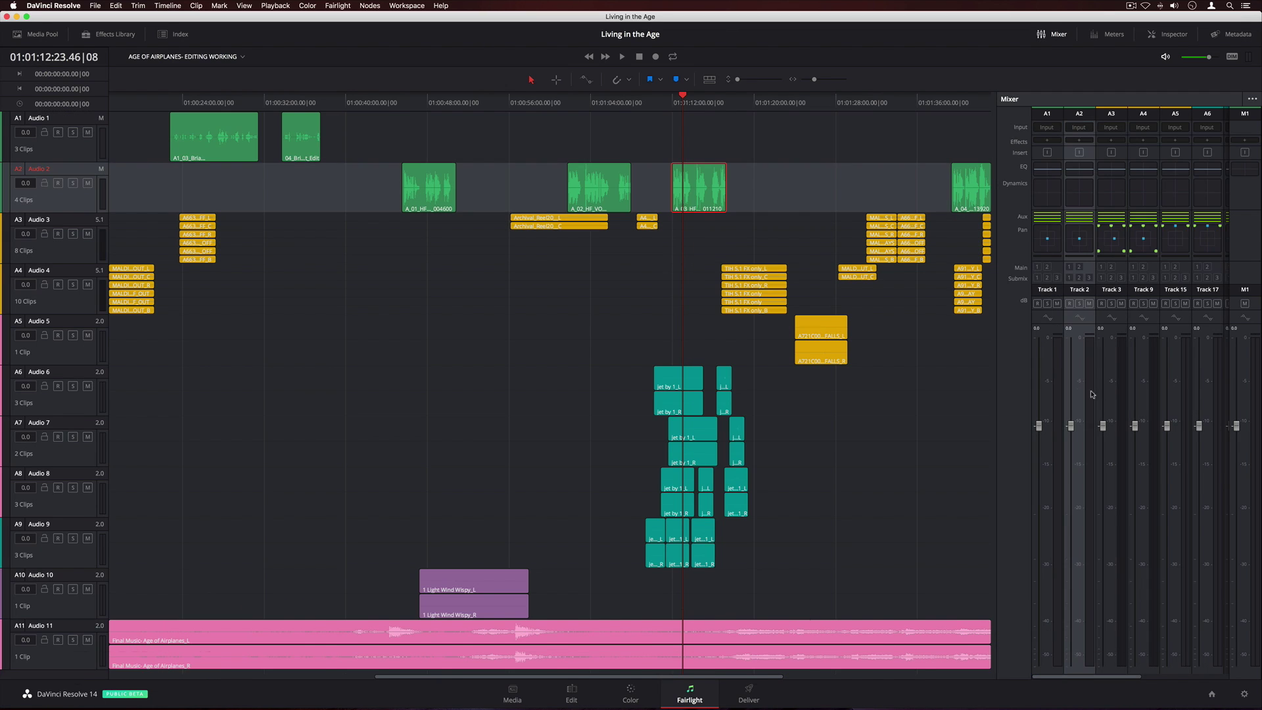
left_click(1111, 395)
left_click(1078, 396)
left_click(1045, 393)
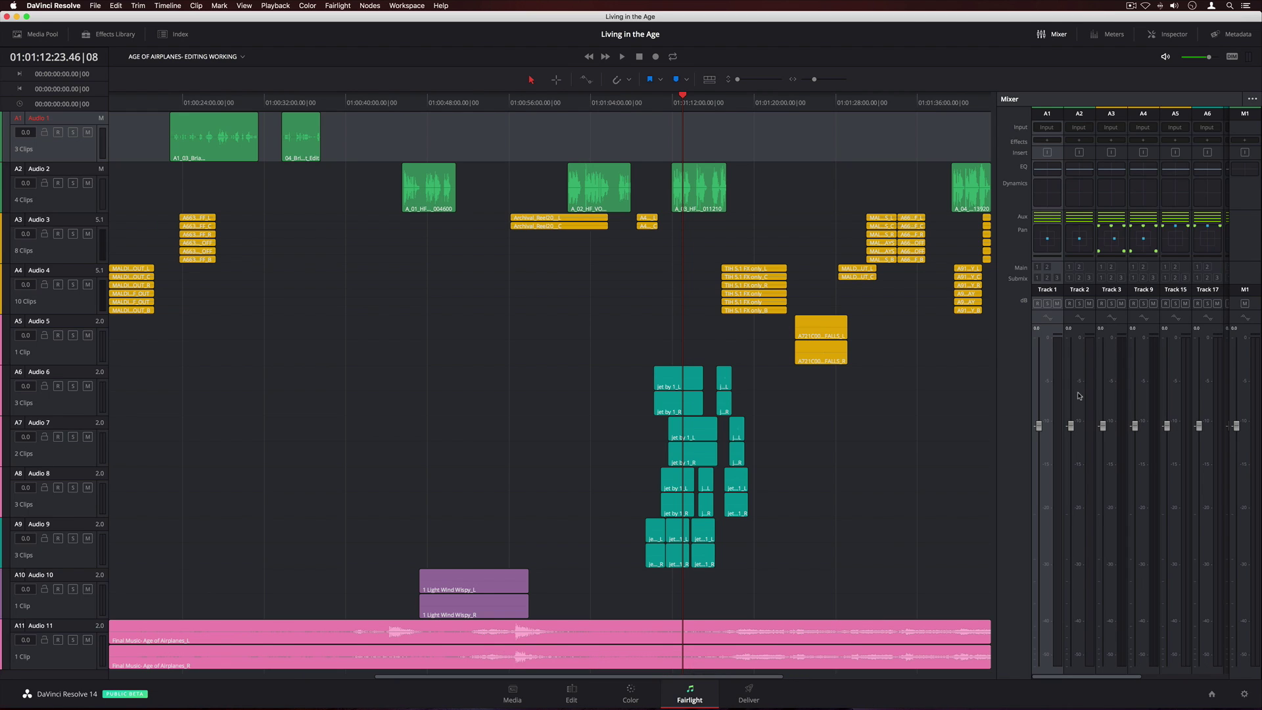
key("Down")
Step: Switch the mixer to Small Track layout, open the Index, and hide then reshow Audio 2 and 3
left_click(1250, 99)
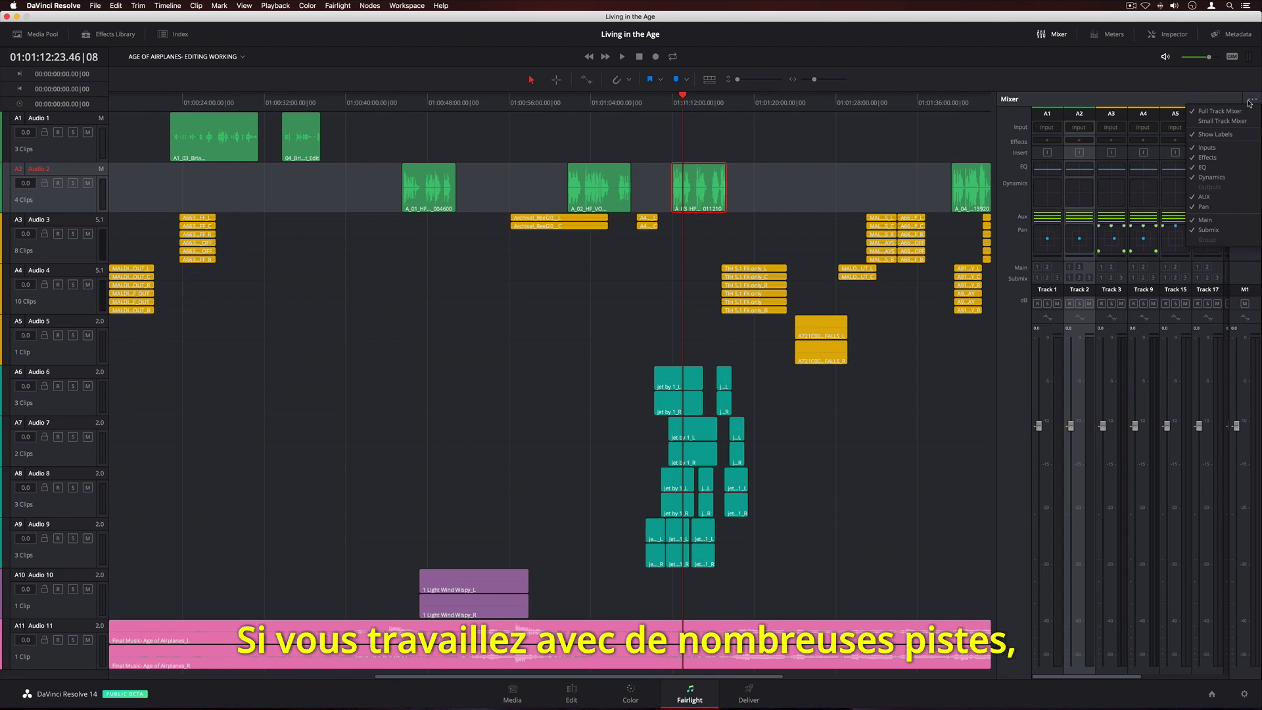
left_click(1237, 122)
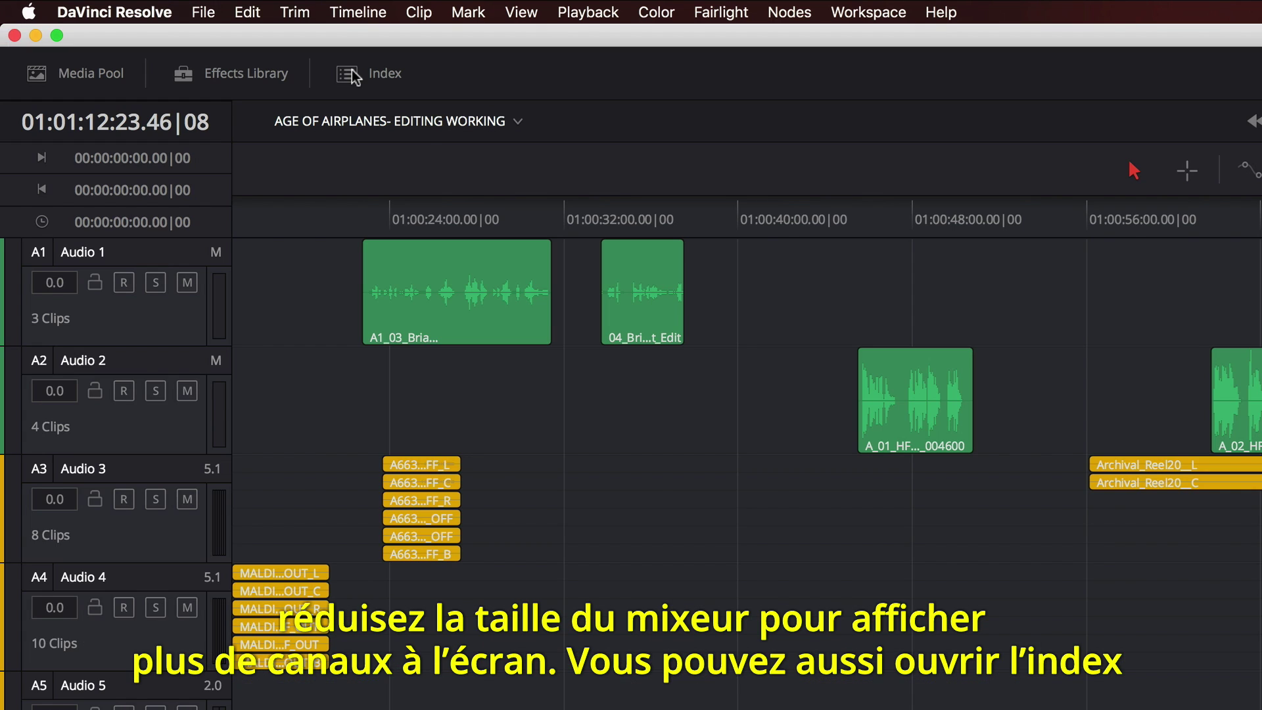
left_click(159, 35)
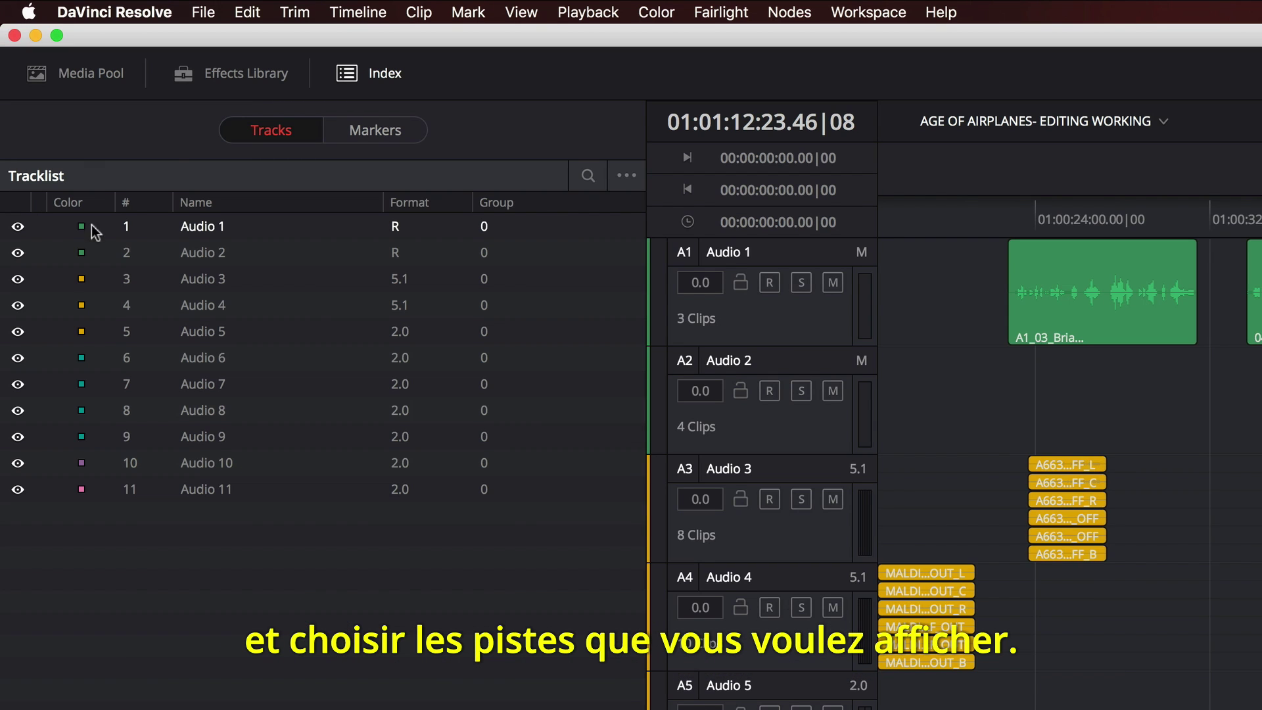
left_click(17, 252)
left_click(18, 279)
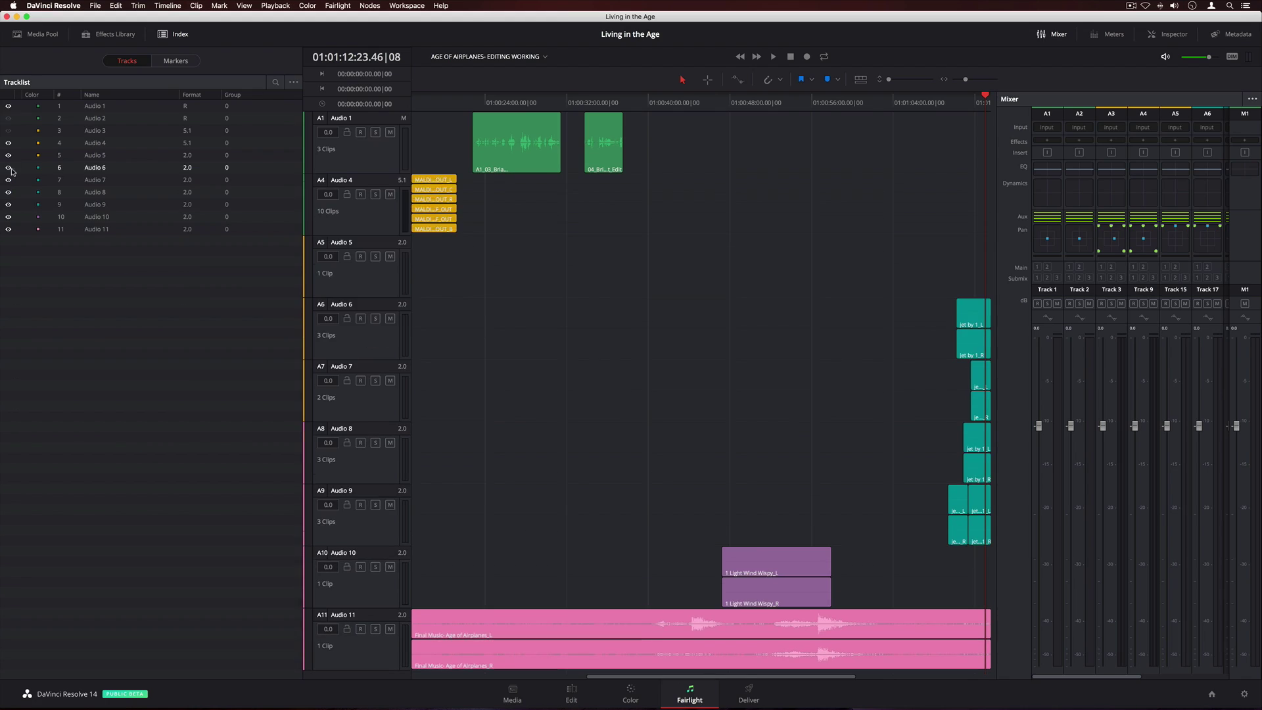
left_click(8, 130)
left_click(8, 117)
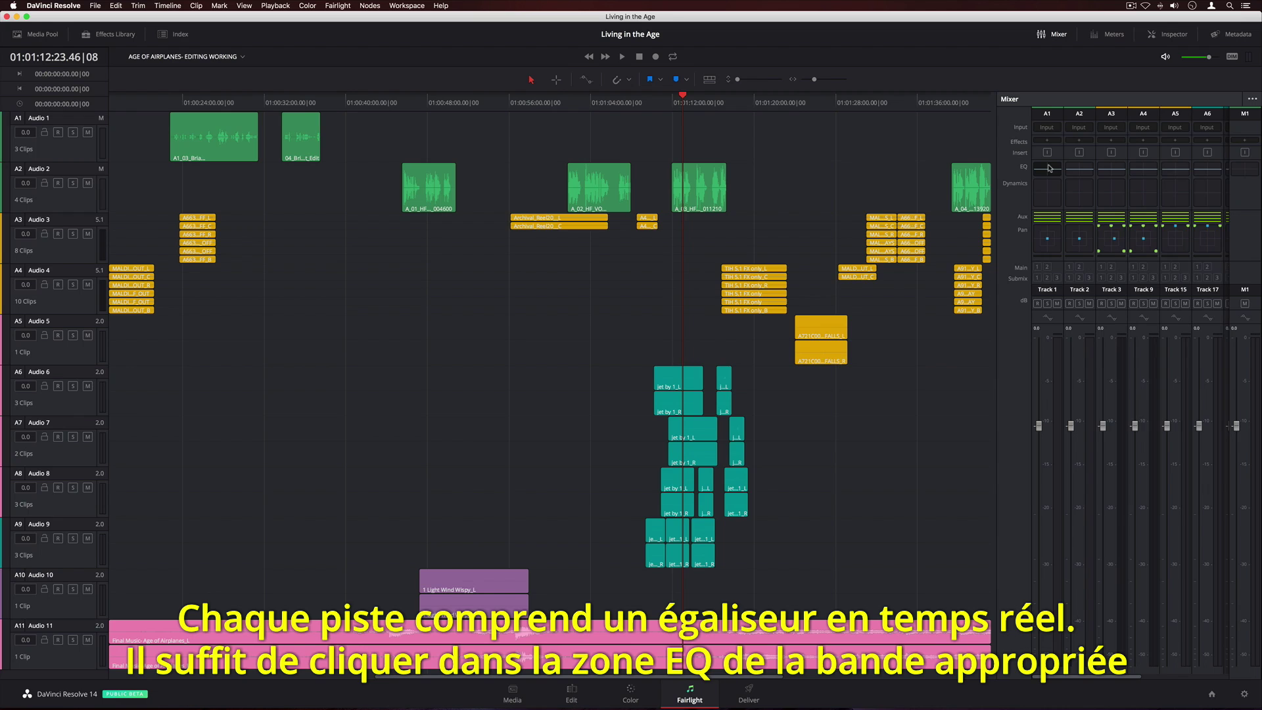
Step: Boost Track 1's EQ at 199 Hz by +12.3, cut 1k13 by -9.3, and lift 6k40 by +6.5
left_click(811, 312)
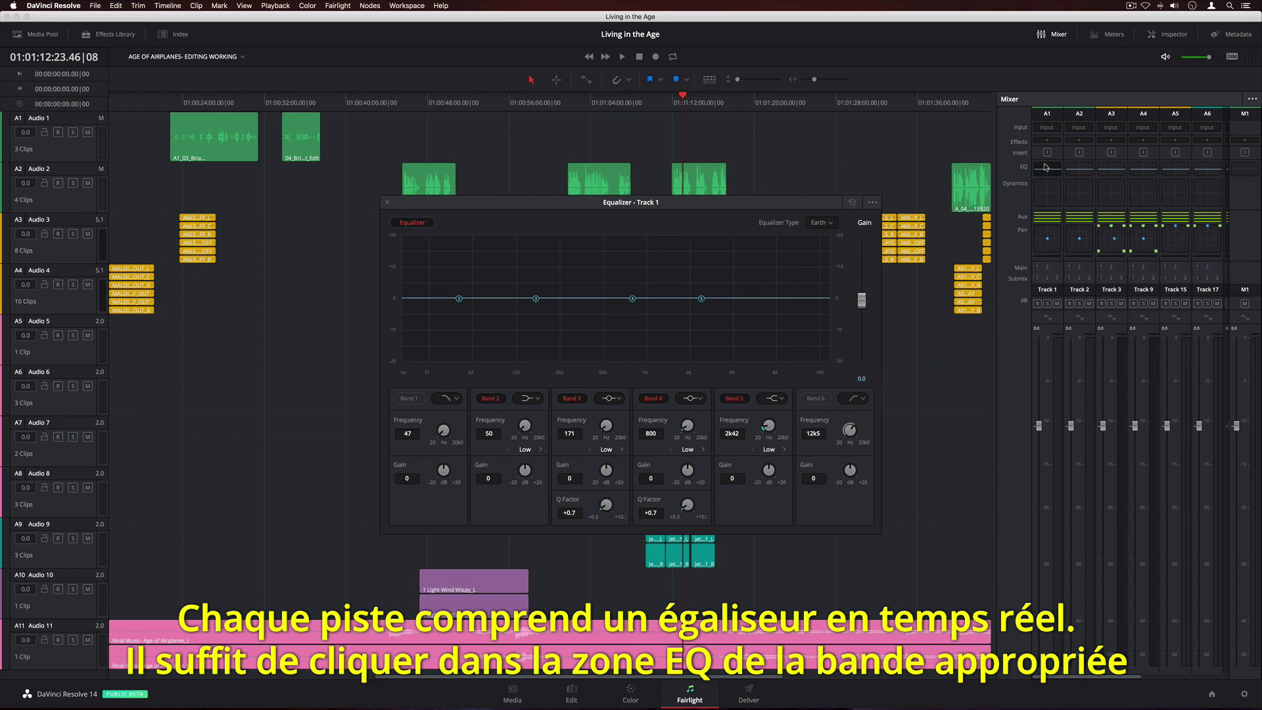
left_click_drag(540, 297, 545, 261)
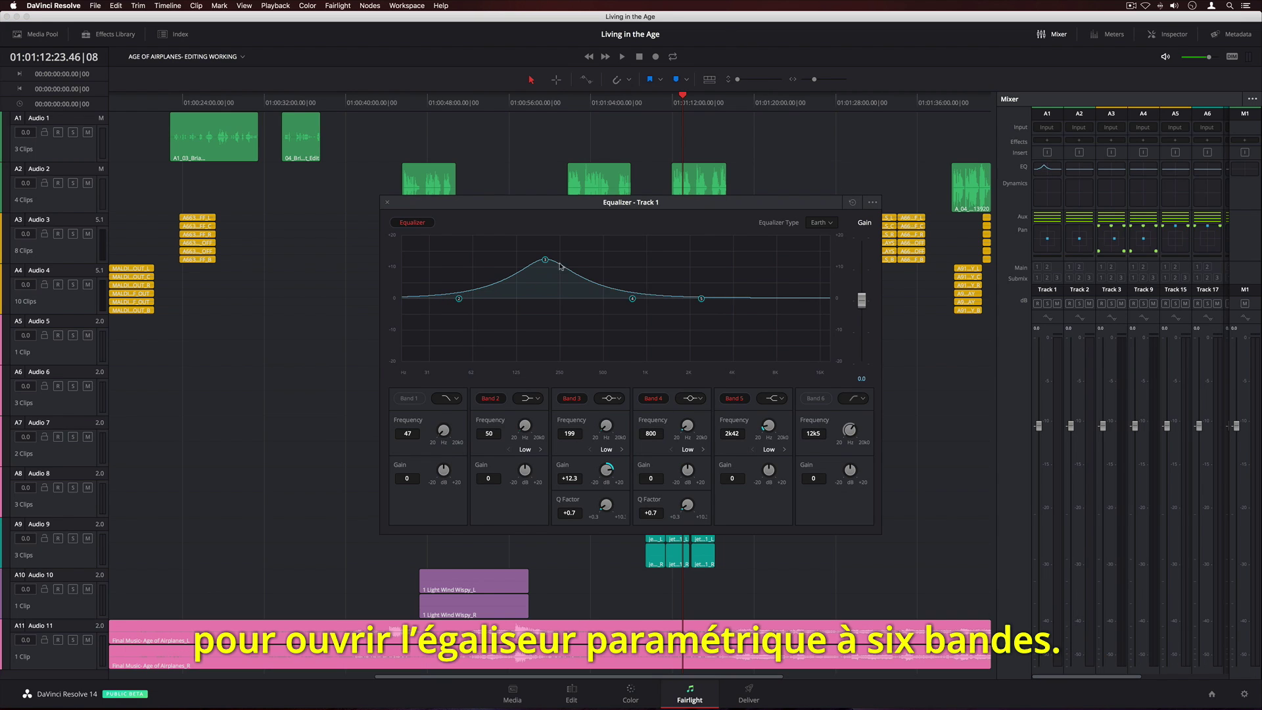
left_click_drag(638, 305, 767, 281)
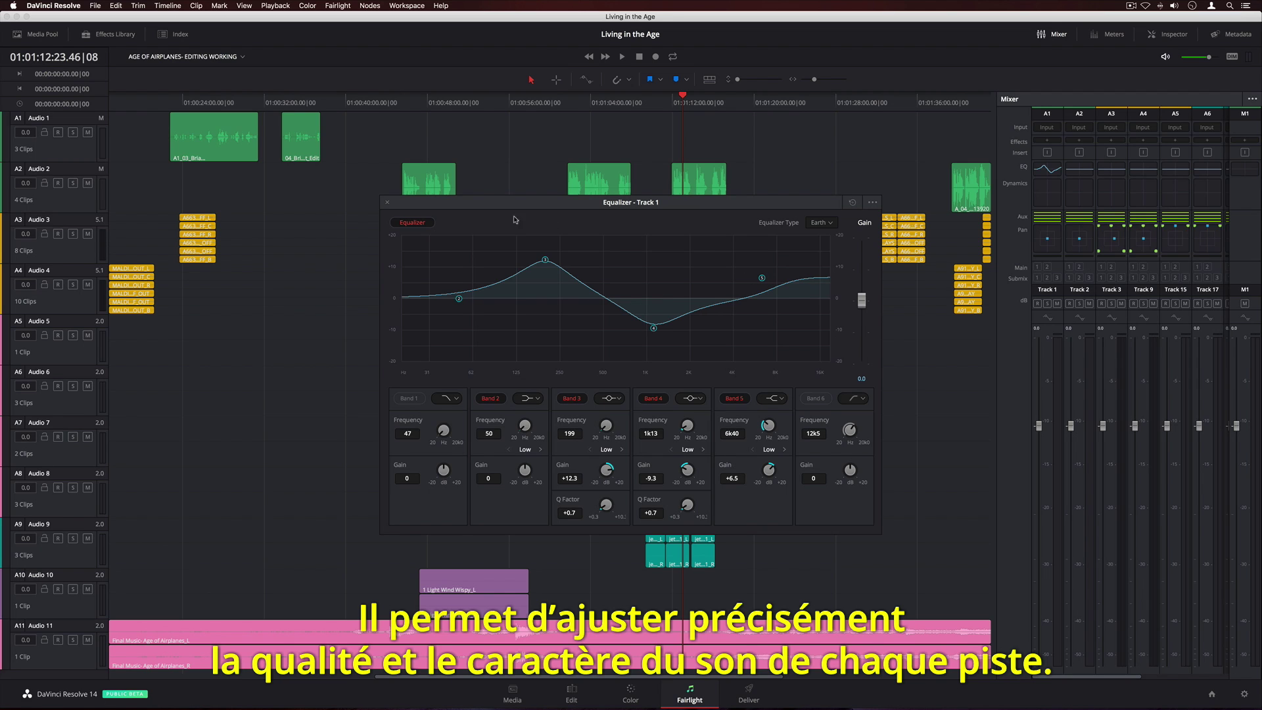
left_click(387, 203)
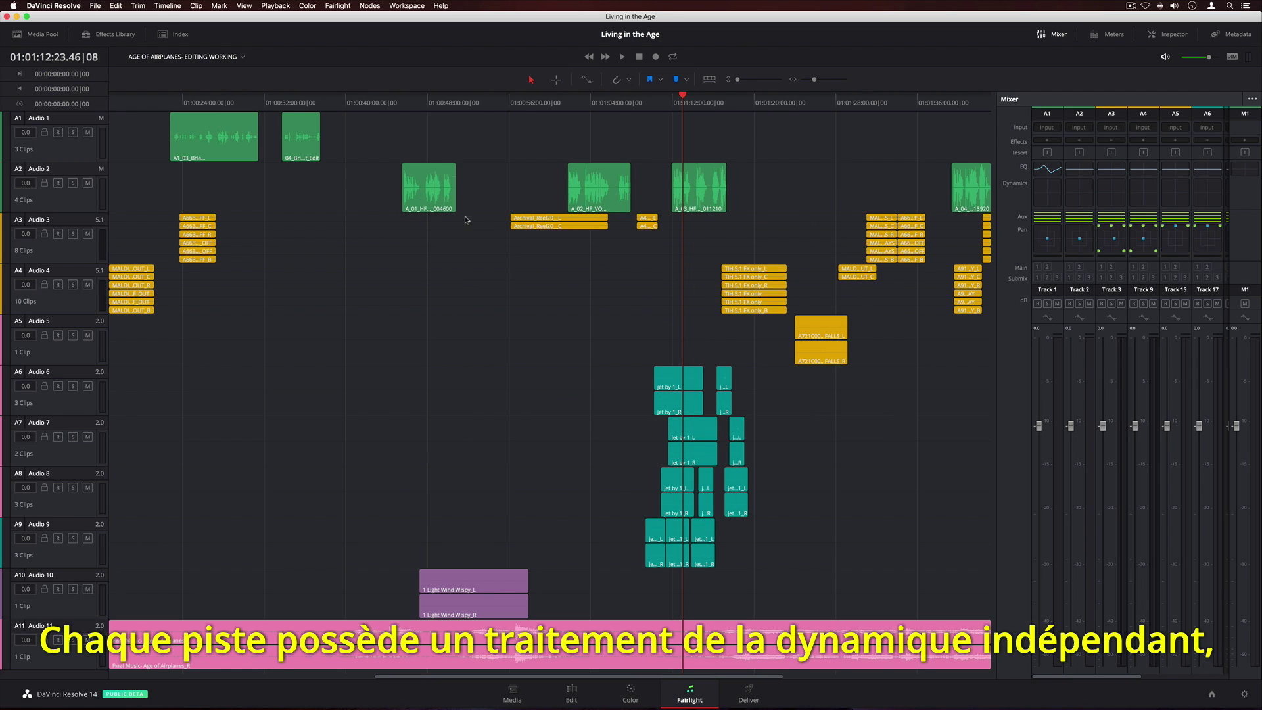
Step: Switch on Track 1's gate, compressor and limiter in its Dynamics window, then close it
double_click(1047, 192)
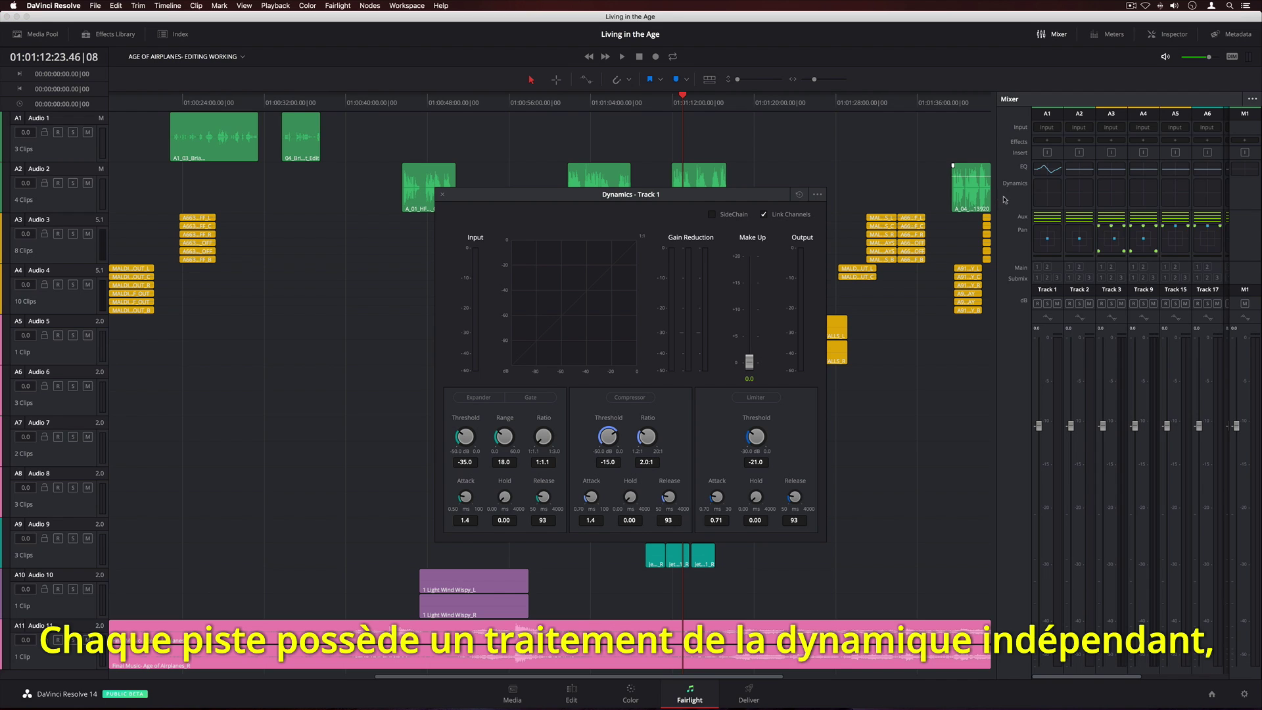
left_click(478, 397)
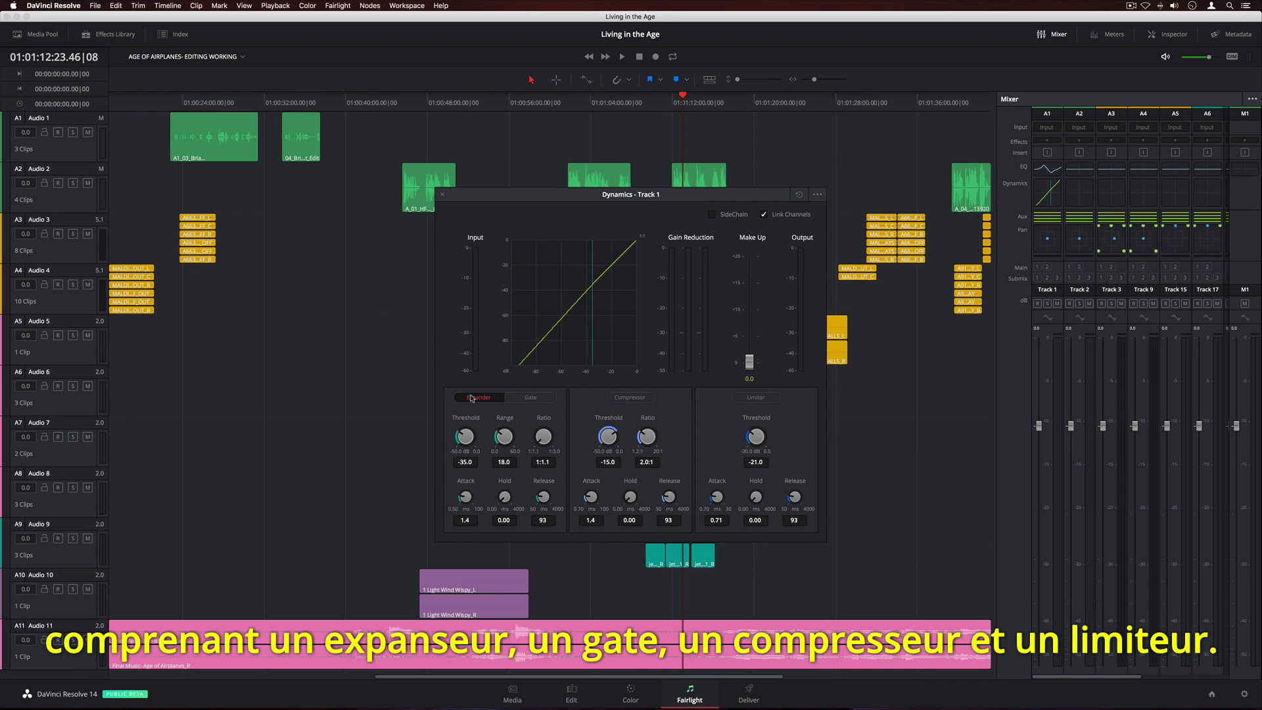
left_click(531, 397)
left_click(643, 399)
left_click(777, 397)
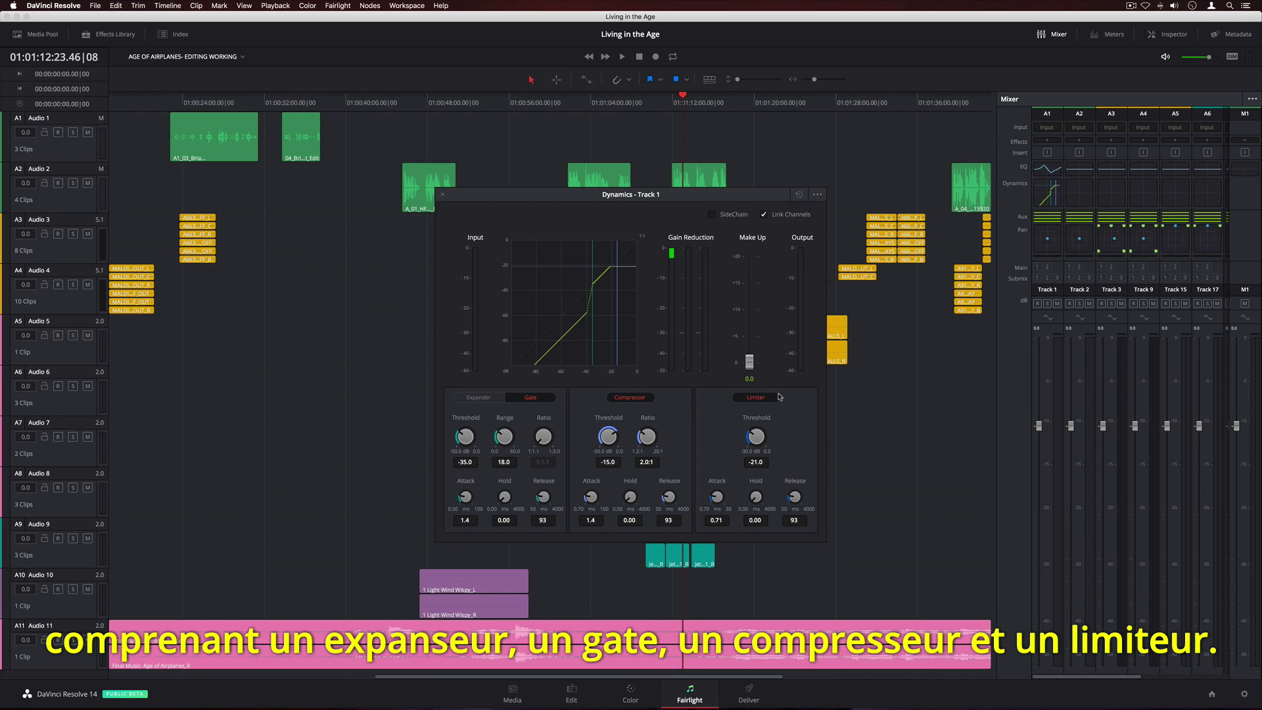
left_click(443, 195)
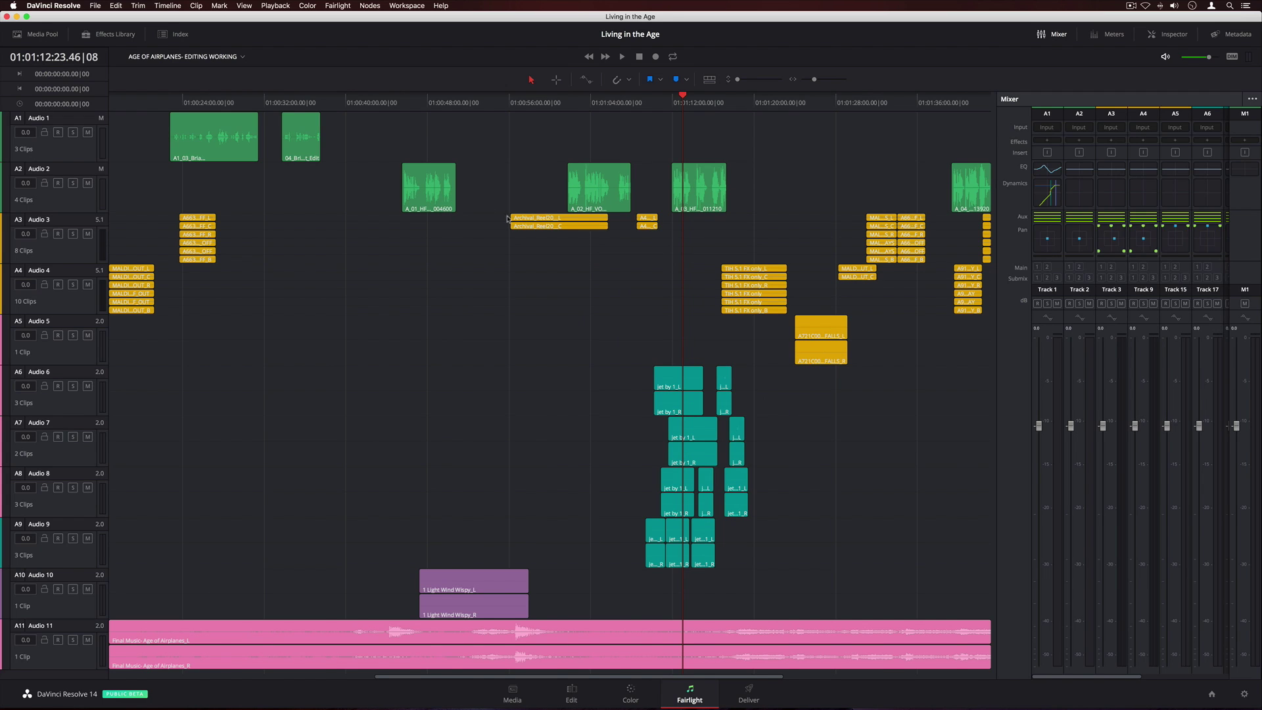
Step: Pan Track 1 to 31L, Front/Back 38, rotation 111, then show the VST Effects Library
double_click(1047, 245)
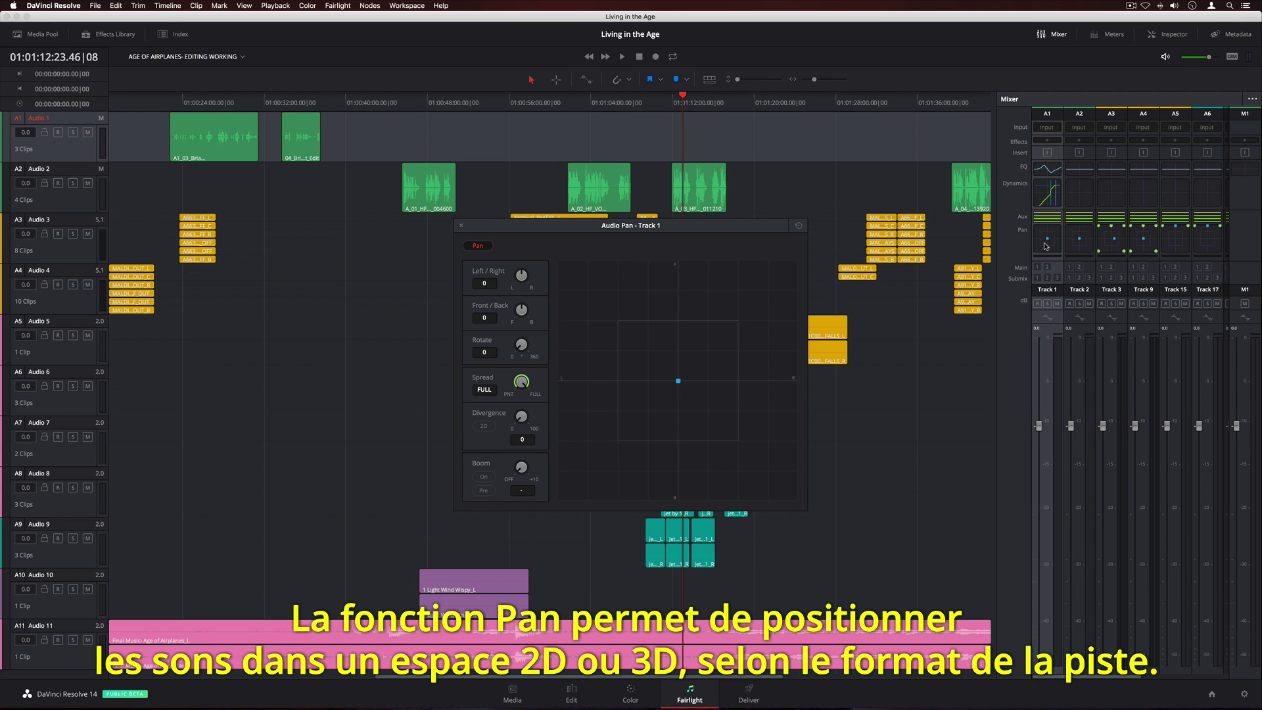
left_click_drag(678, 382, 648, 387)
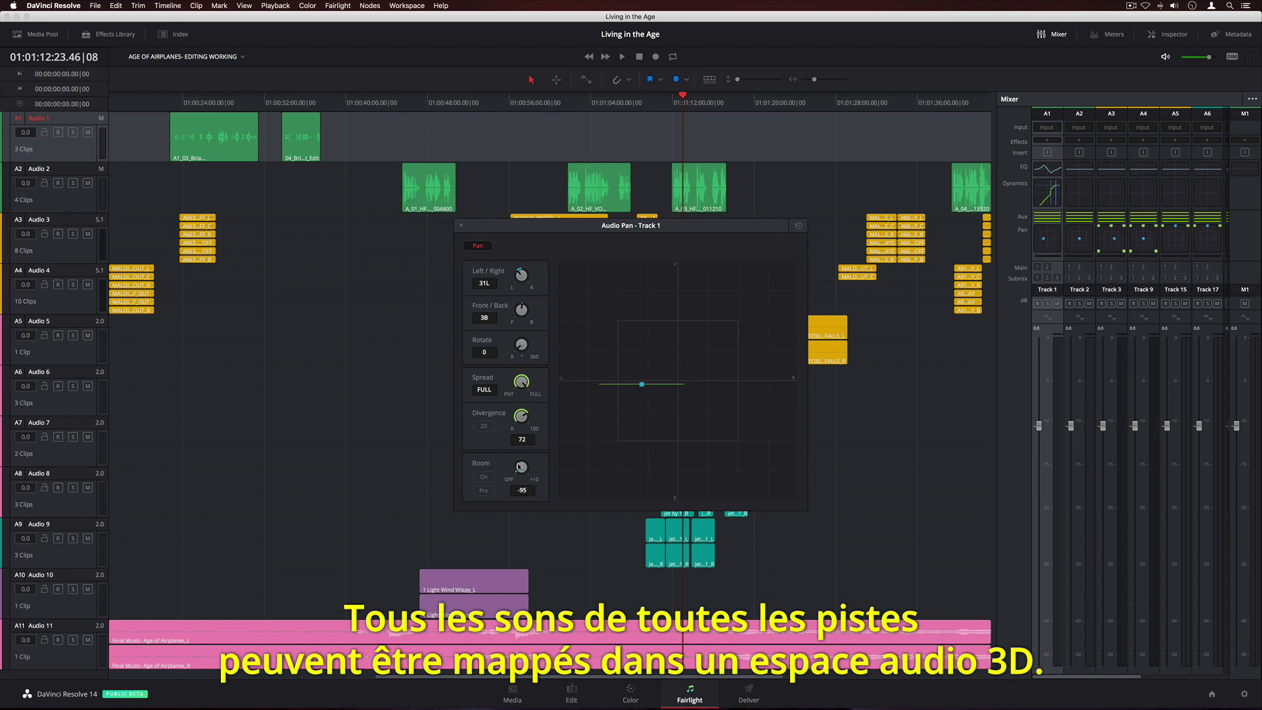
left_click_drag(520, 467, 545, 458)
left_click_drag(521, 343, 530, 334)
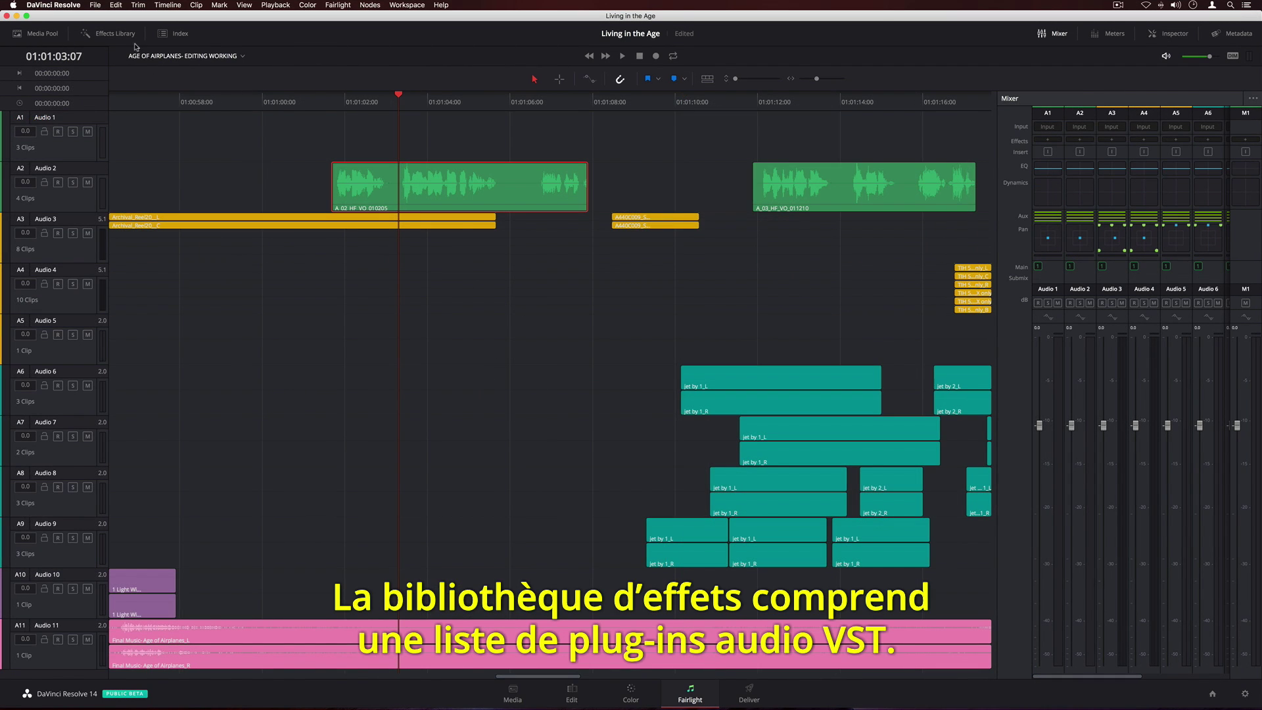
left_click(115, 33)
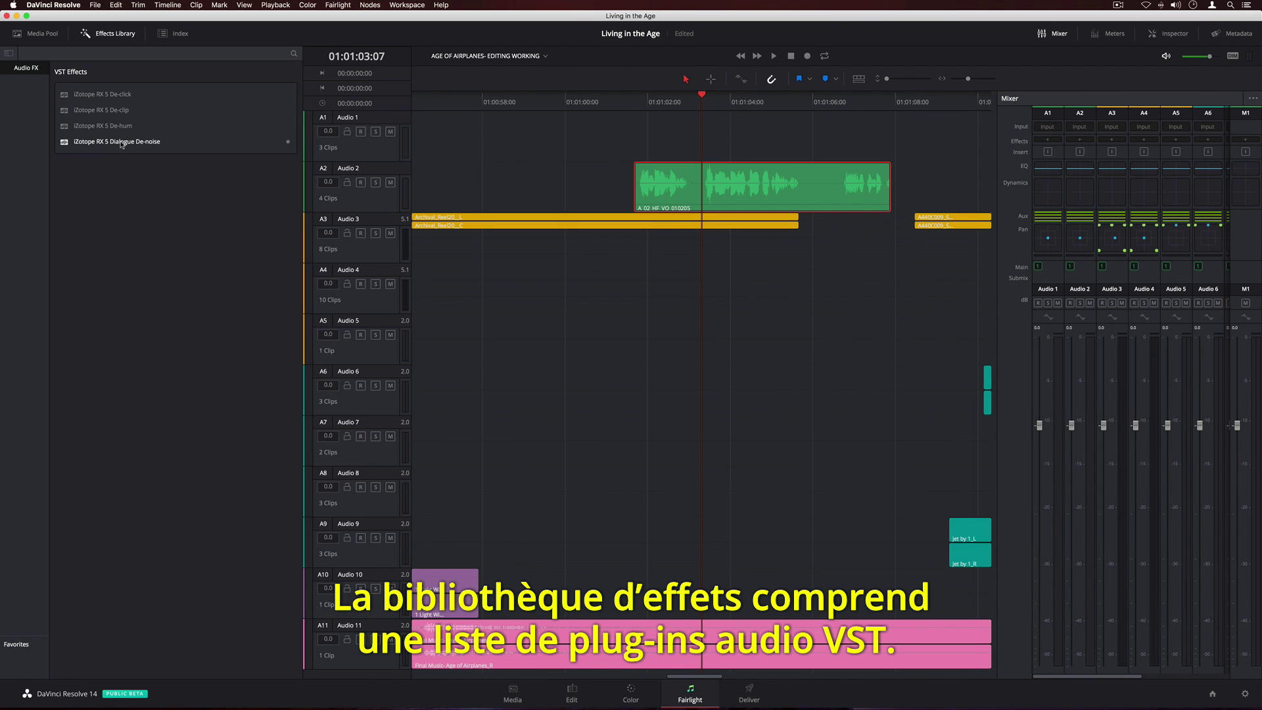
Step: Apply iZotope RX 5 Dialogue De-noise to the A2 clip and raise its threshold to 4.1 while looping
left_click_drag(122, 144, 652, 200)
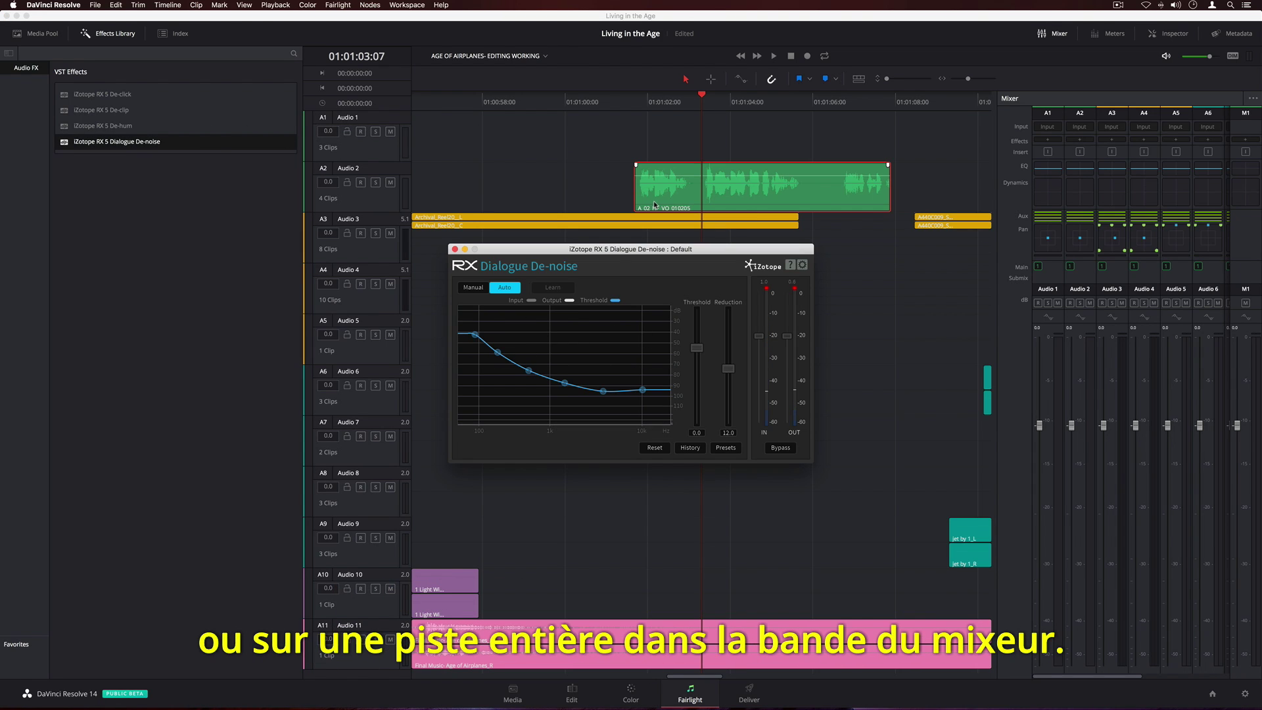
key("r")
left_click(671, 202)
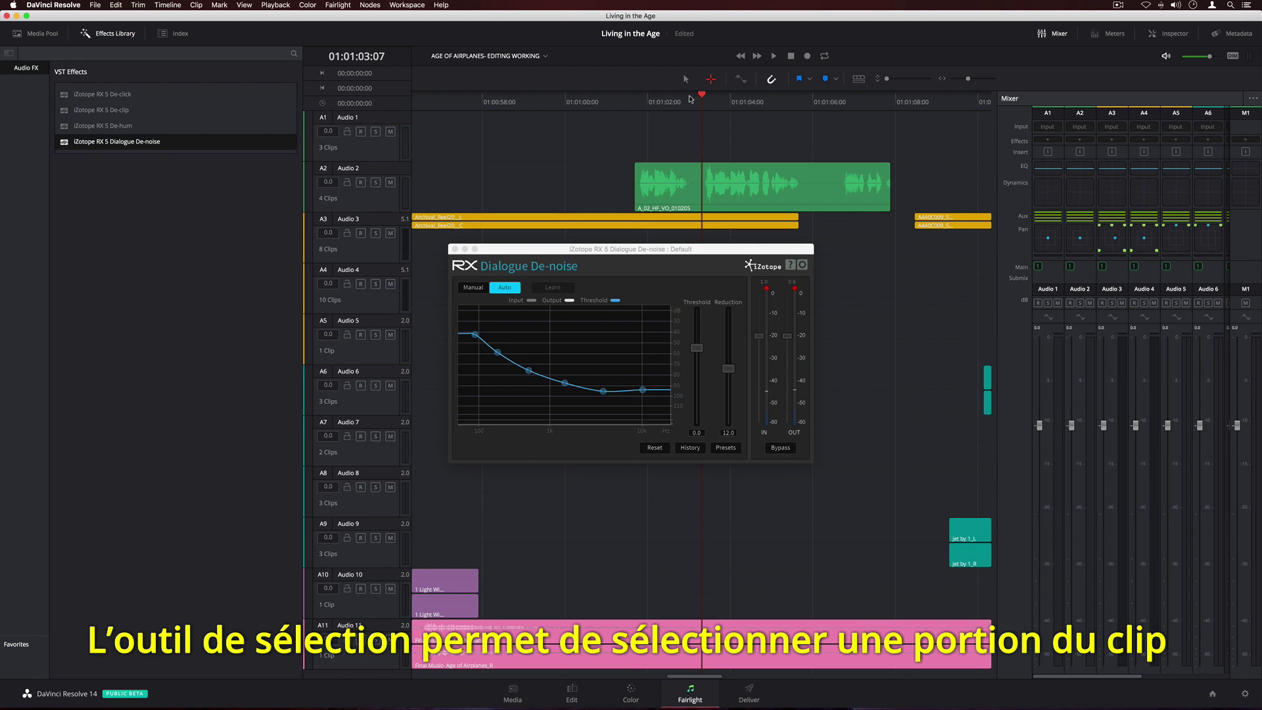
left_click(670, 199)
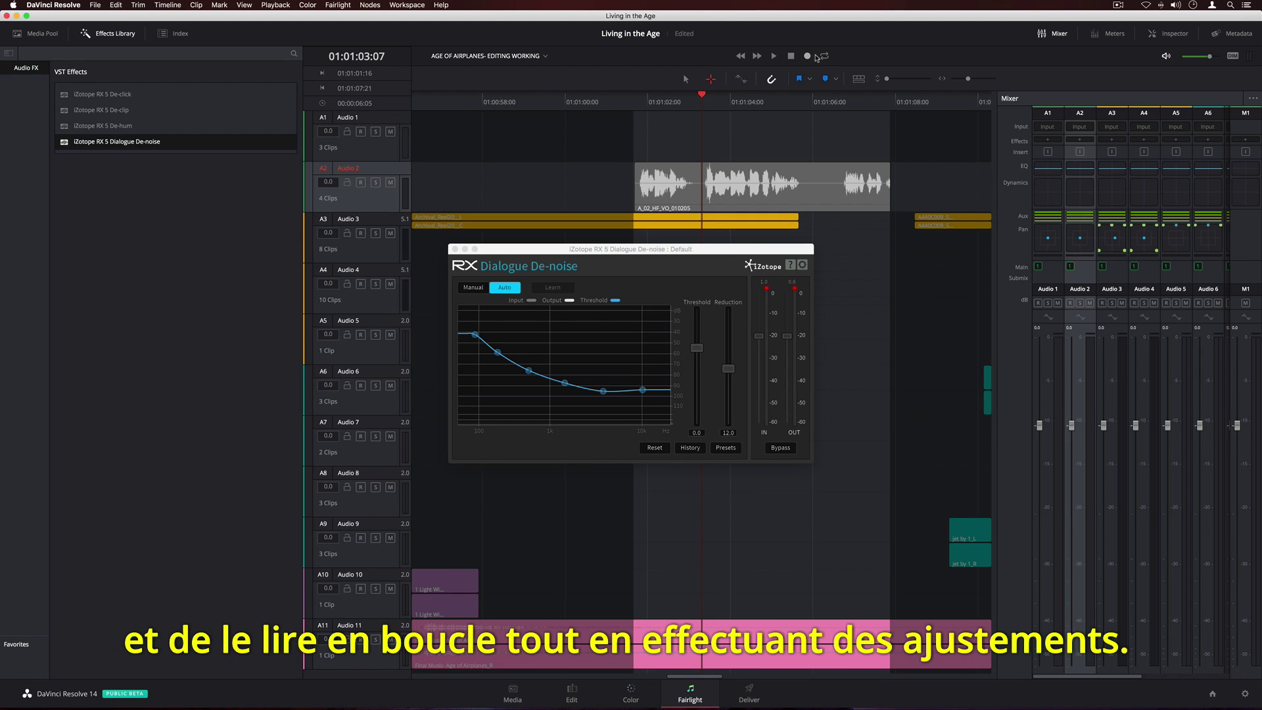
left_click(823, 56)
key("alt+slash")
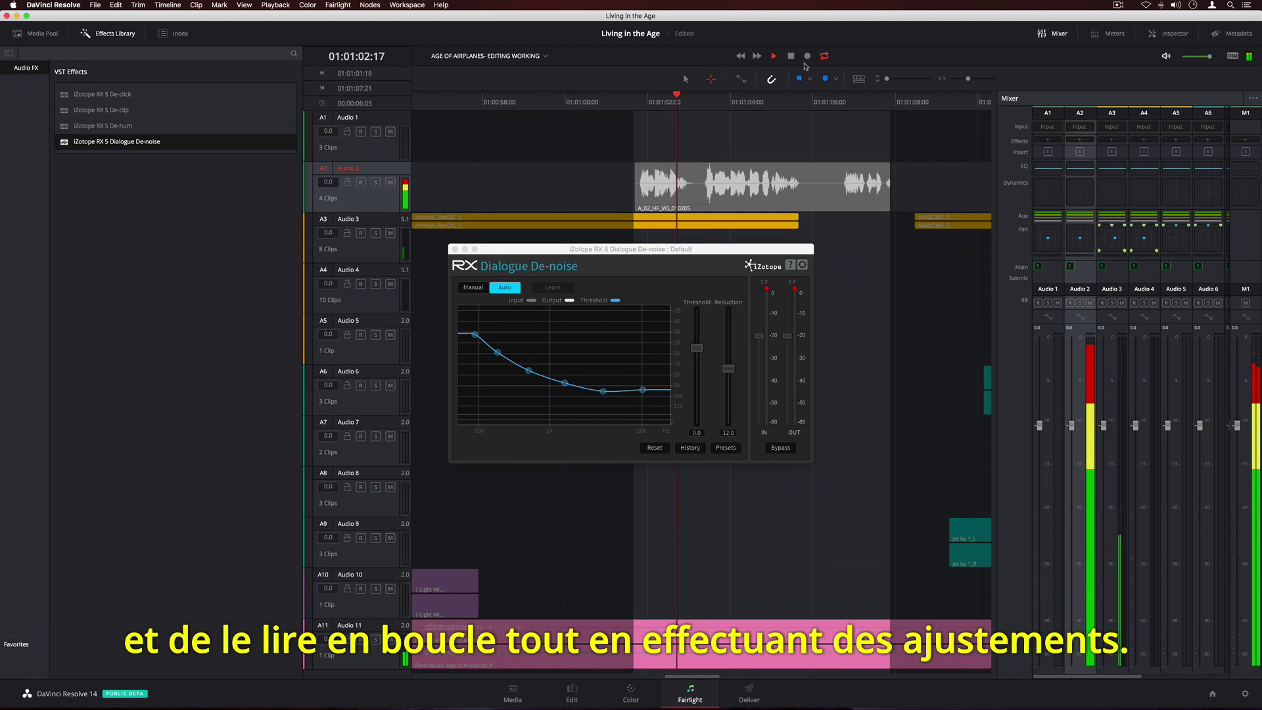
left_click_drag(697, 348, 702, 378)
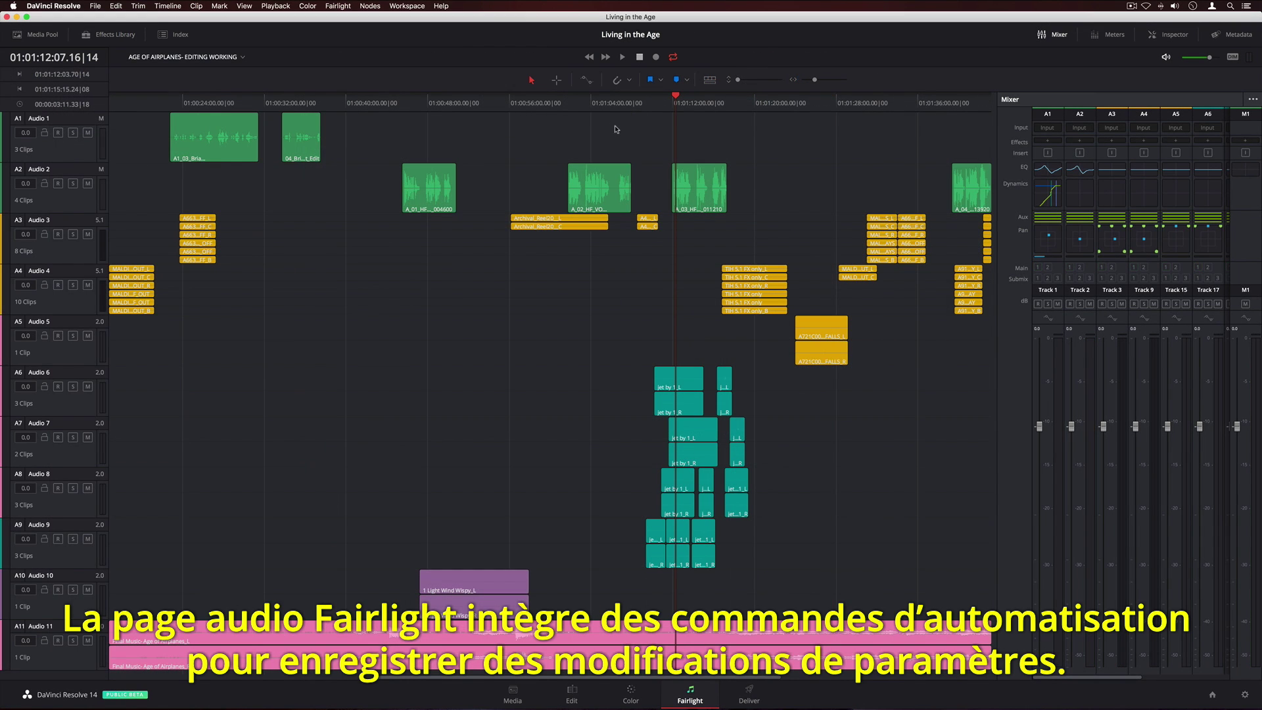
Step: Show automation in Latch touch mode with all parameters, Fader through Misc, enabled
left_click(587, 79)
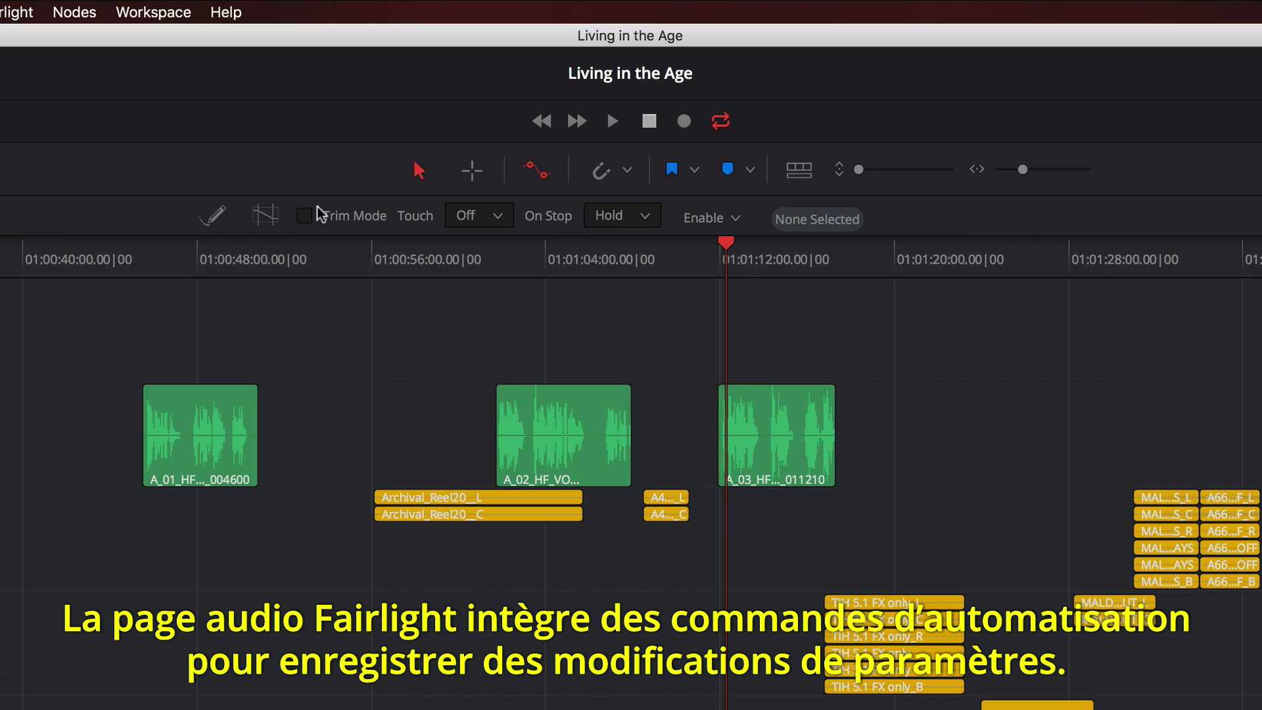
left_click(498, 218)
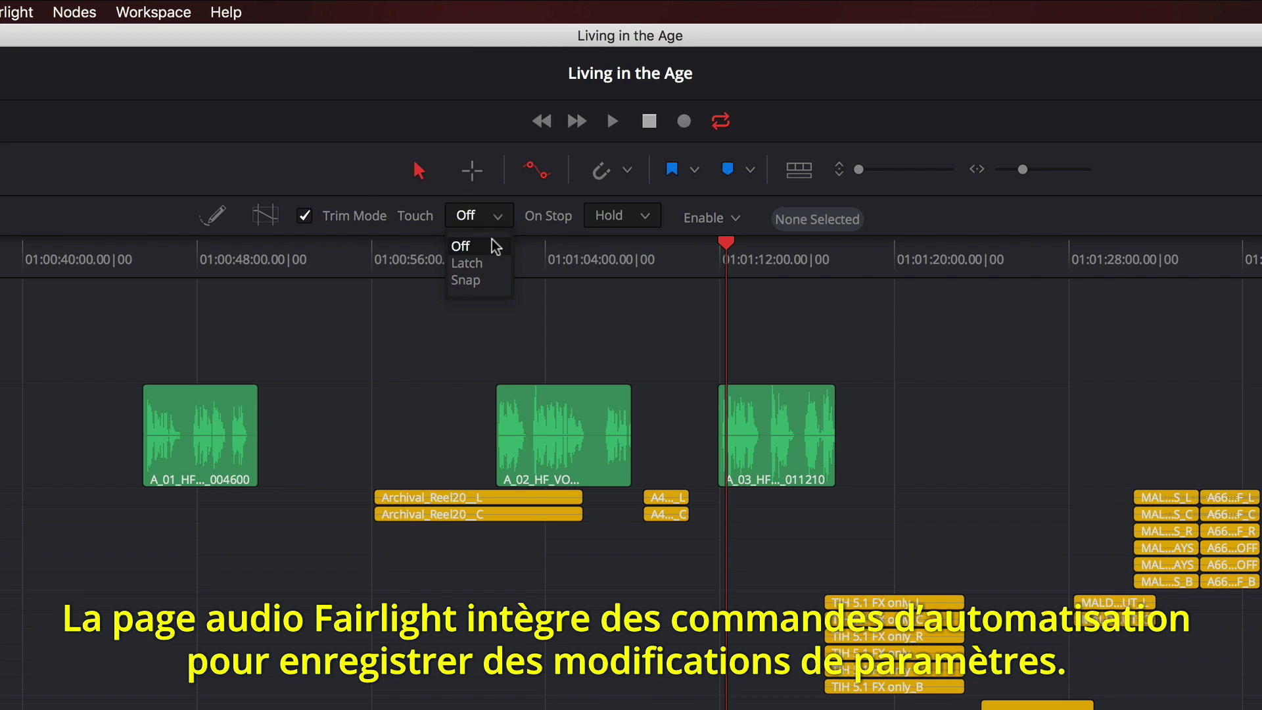
left_click(503, 267)
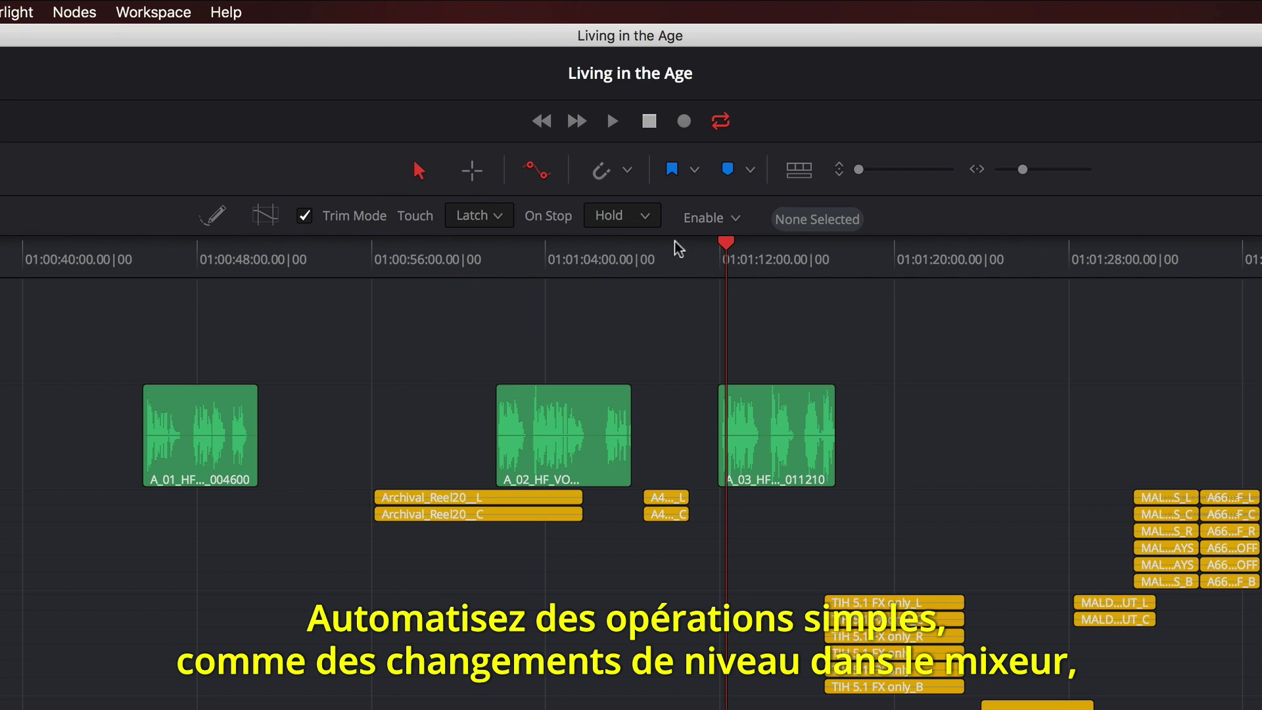
left_click(729, 219)
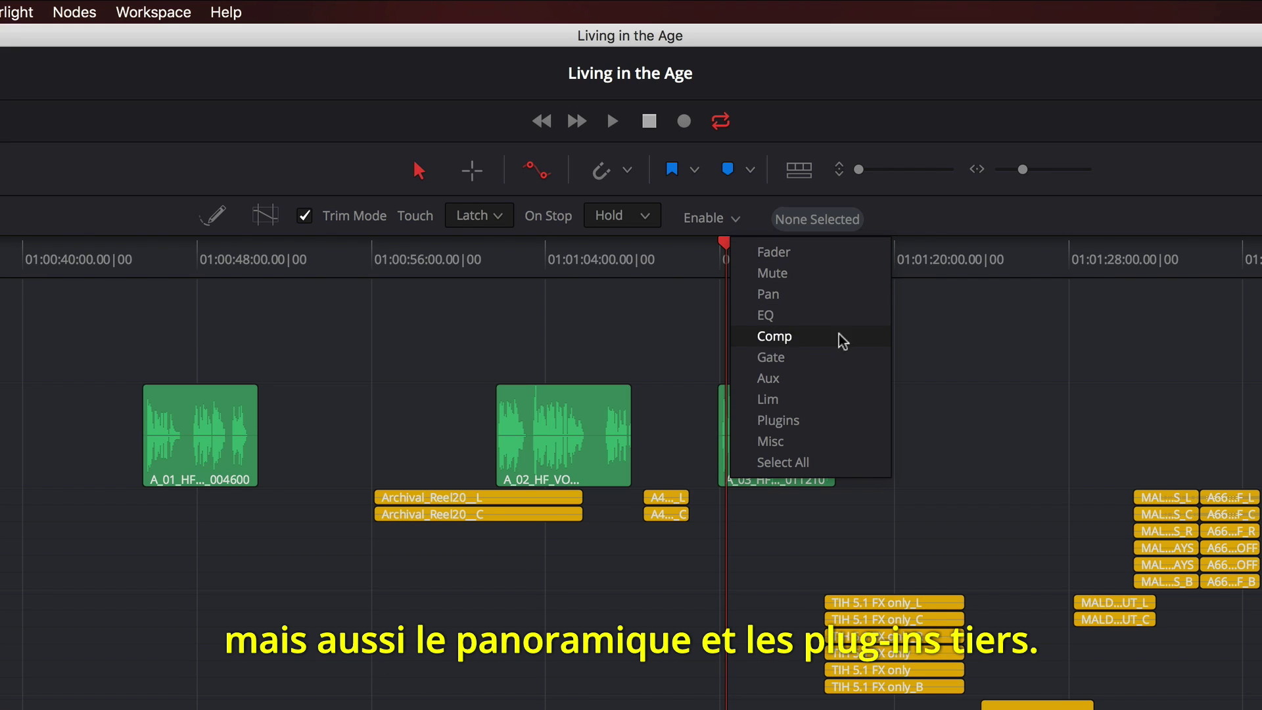
left_click(842, 462)
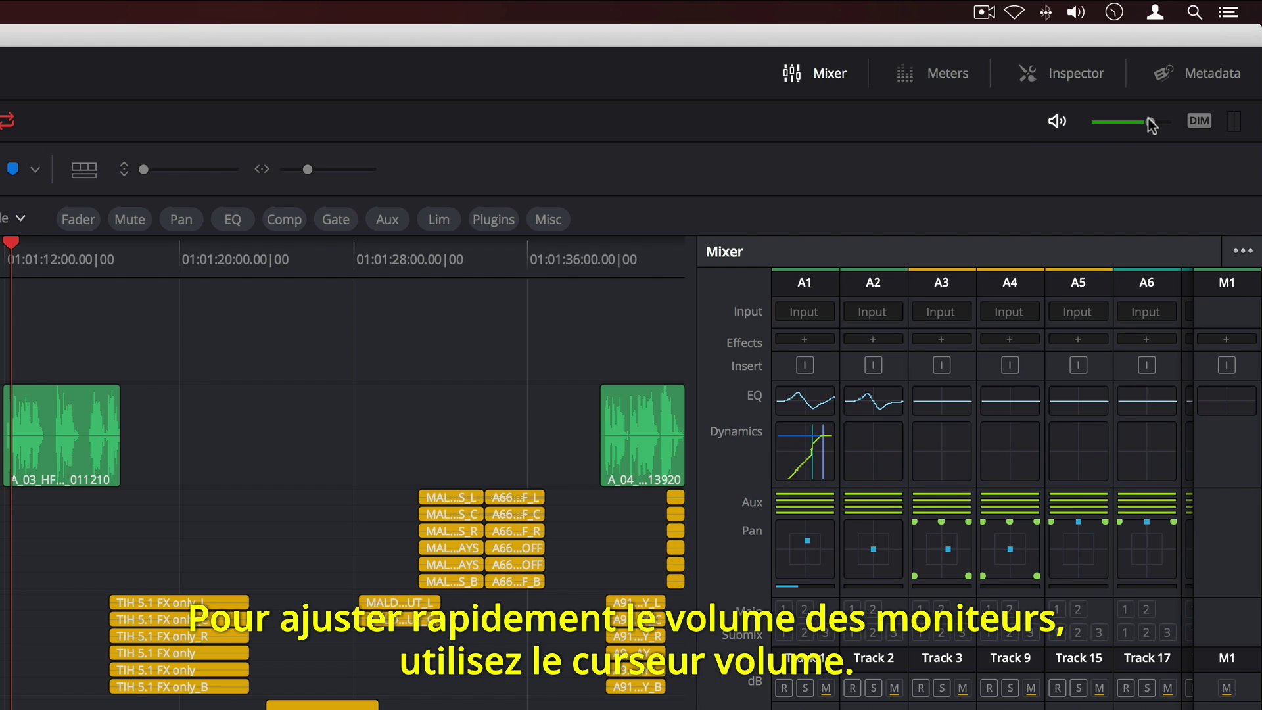
Step: Adjust and unmute the monitor volume, start timeline playback, and dim the monitor output
left_click_drag(1208, 57, 1191, 60)
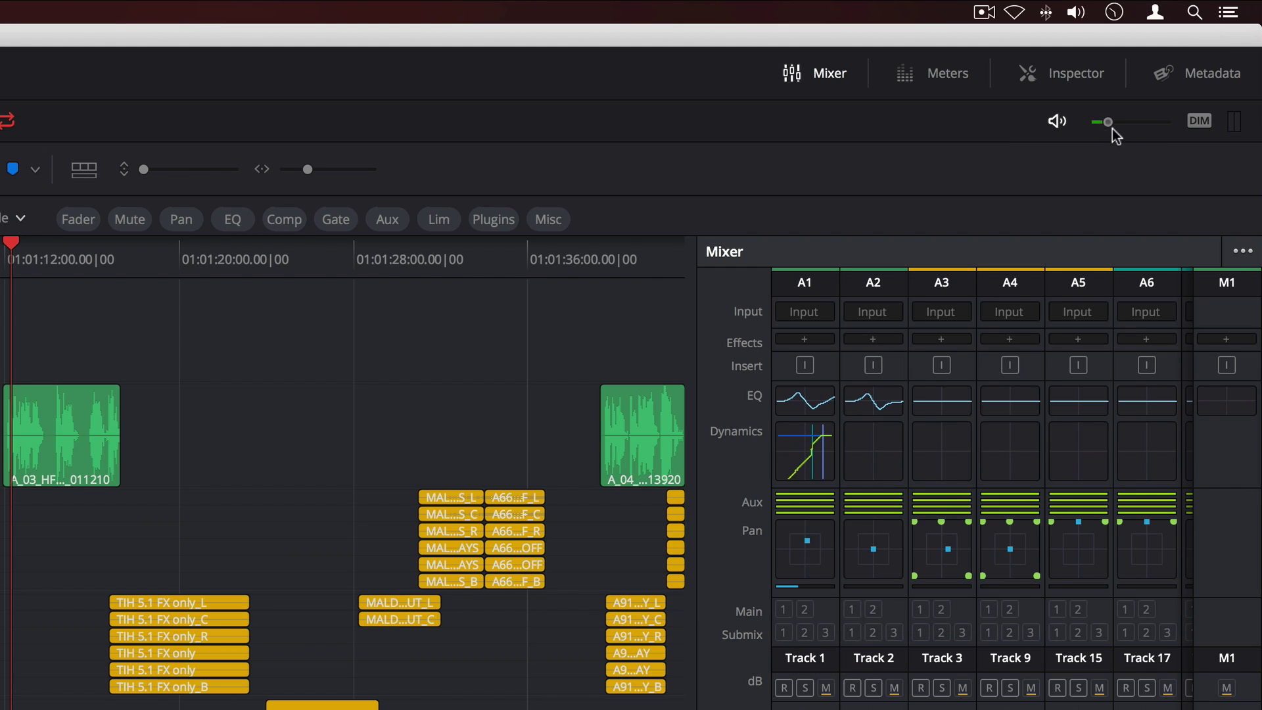
left_click_drag(1115, 135, 1154, 128)
left_click(1057, 122)
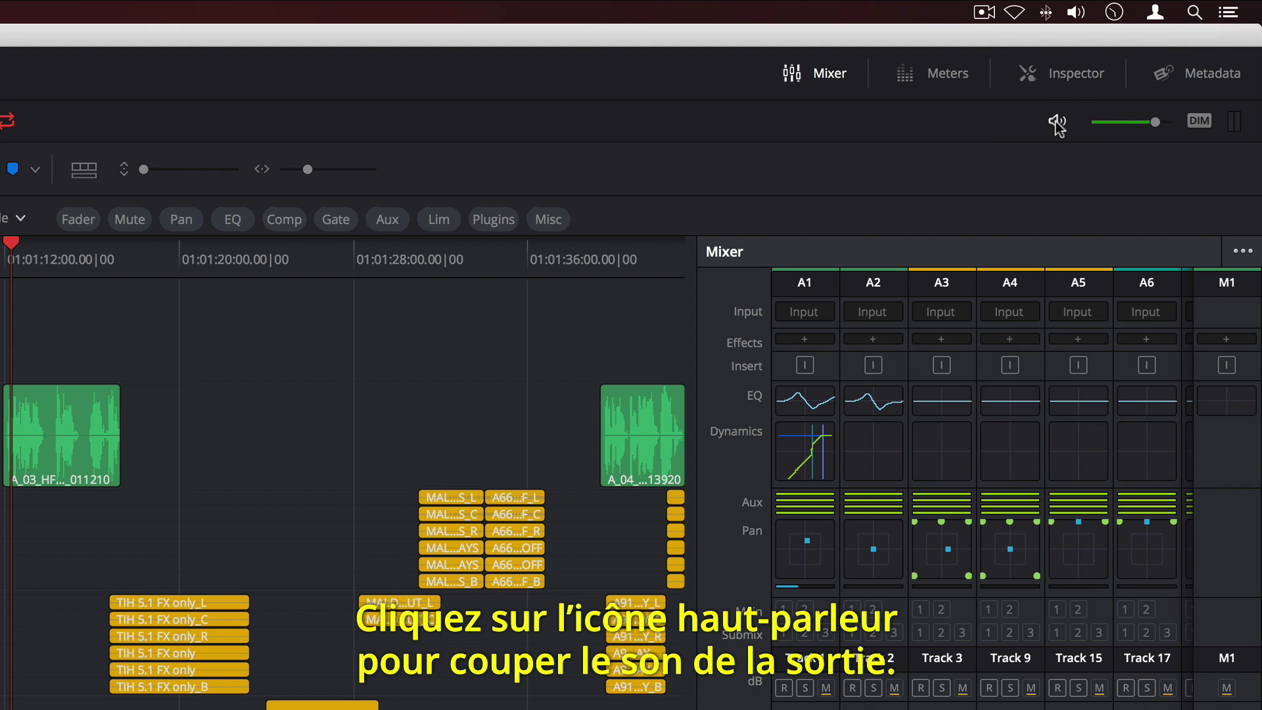
left_click(1056, 122)
left_click(1058, 123)
key("space")
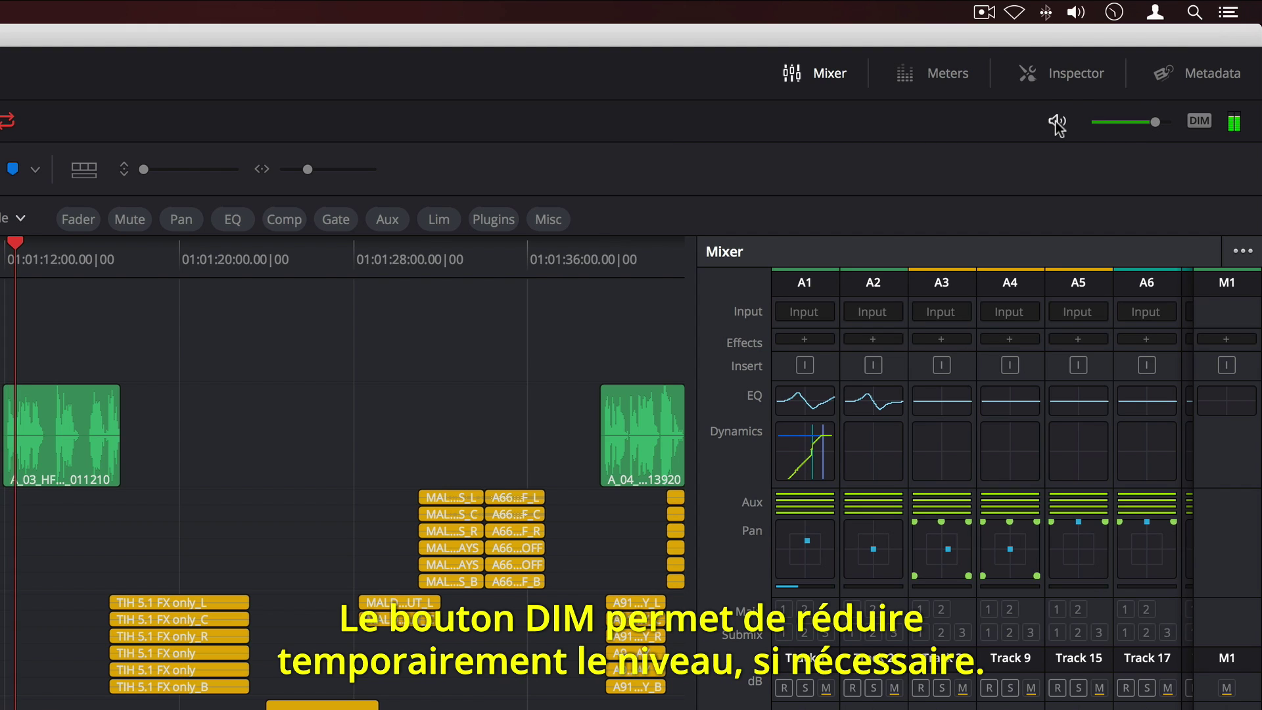
left_click(1197, 122)
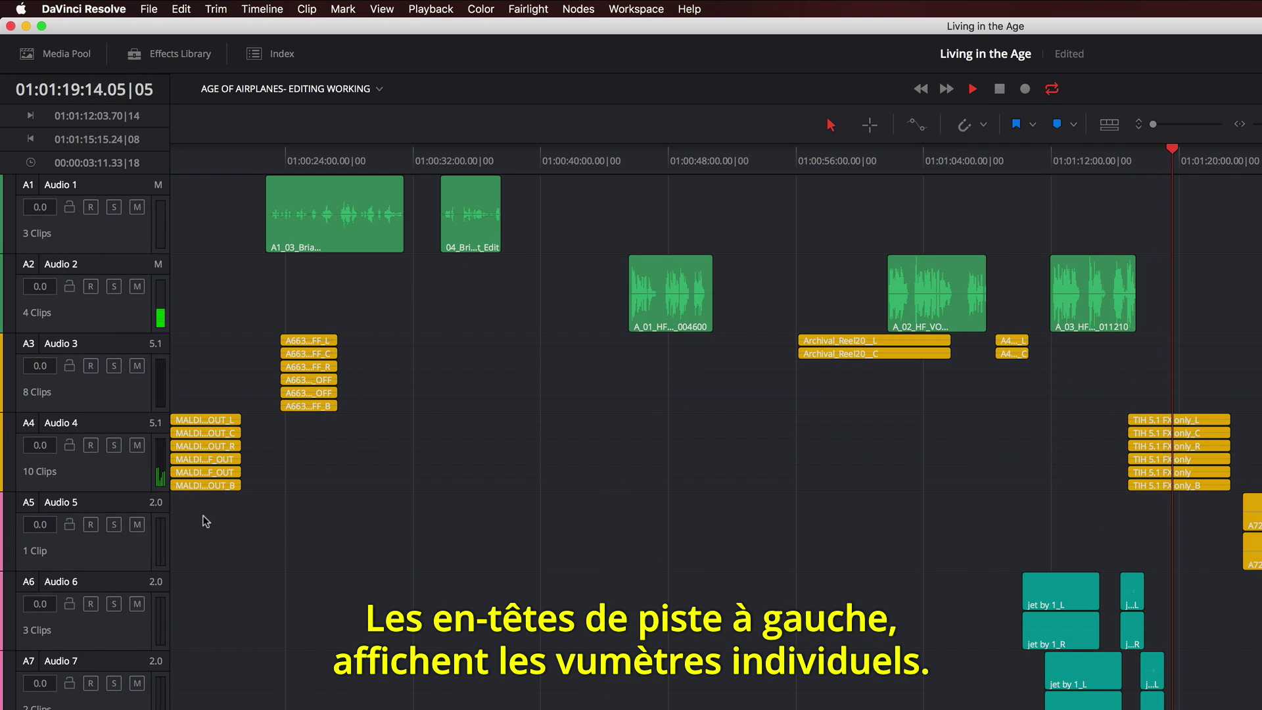
Step: Show the full Meters panel, play the mix and stop at 01:01:22:04, then open the Fairlight menu
key("space")
left_click(1092, 36)
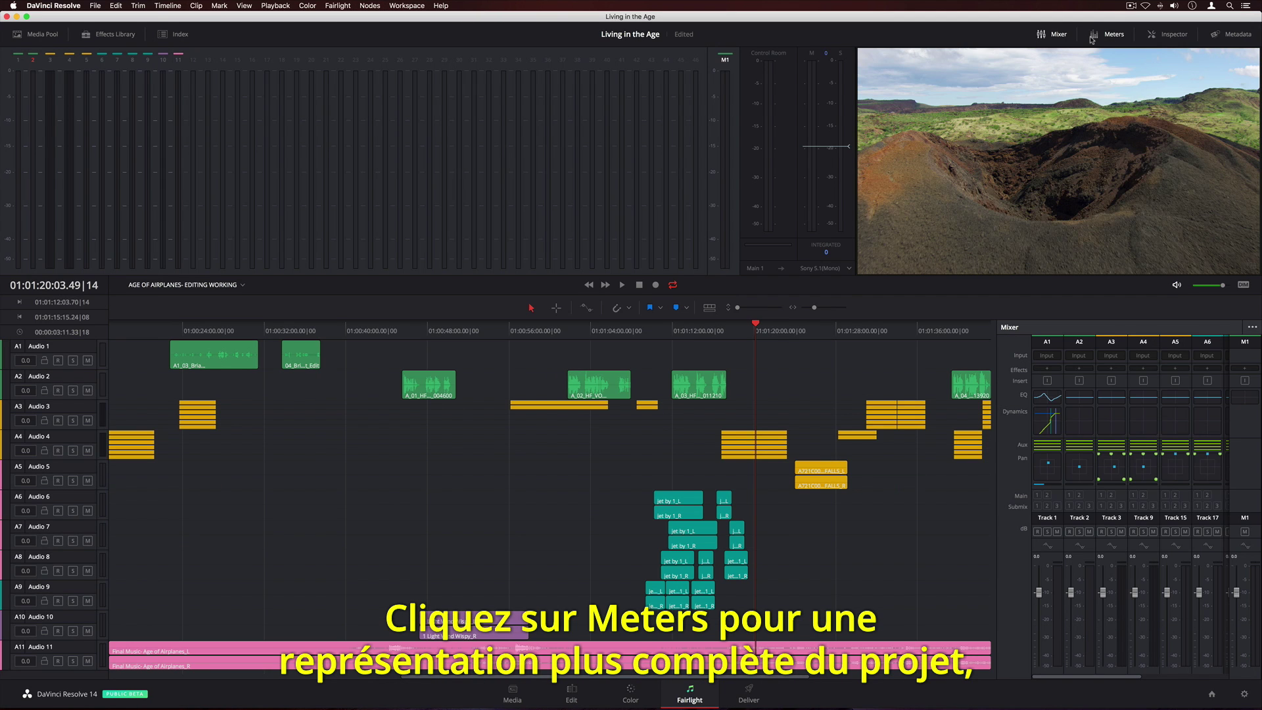
key("space")
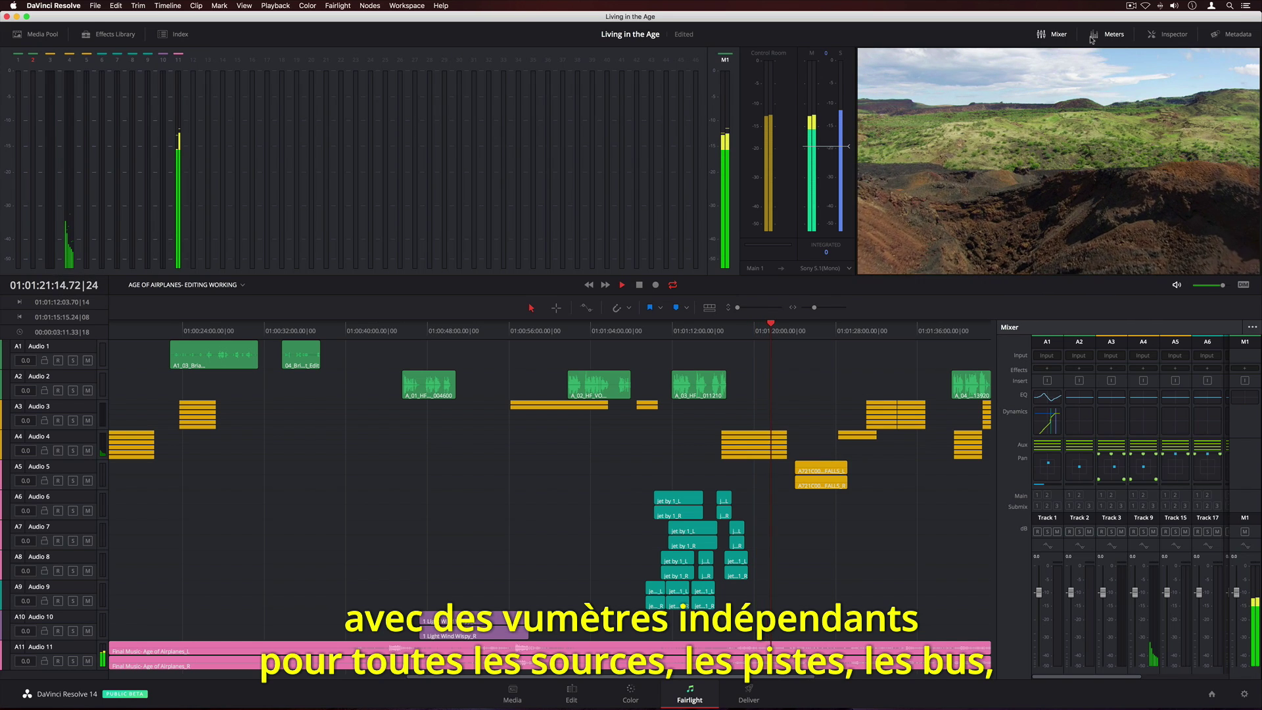
key("space")
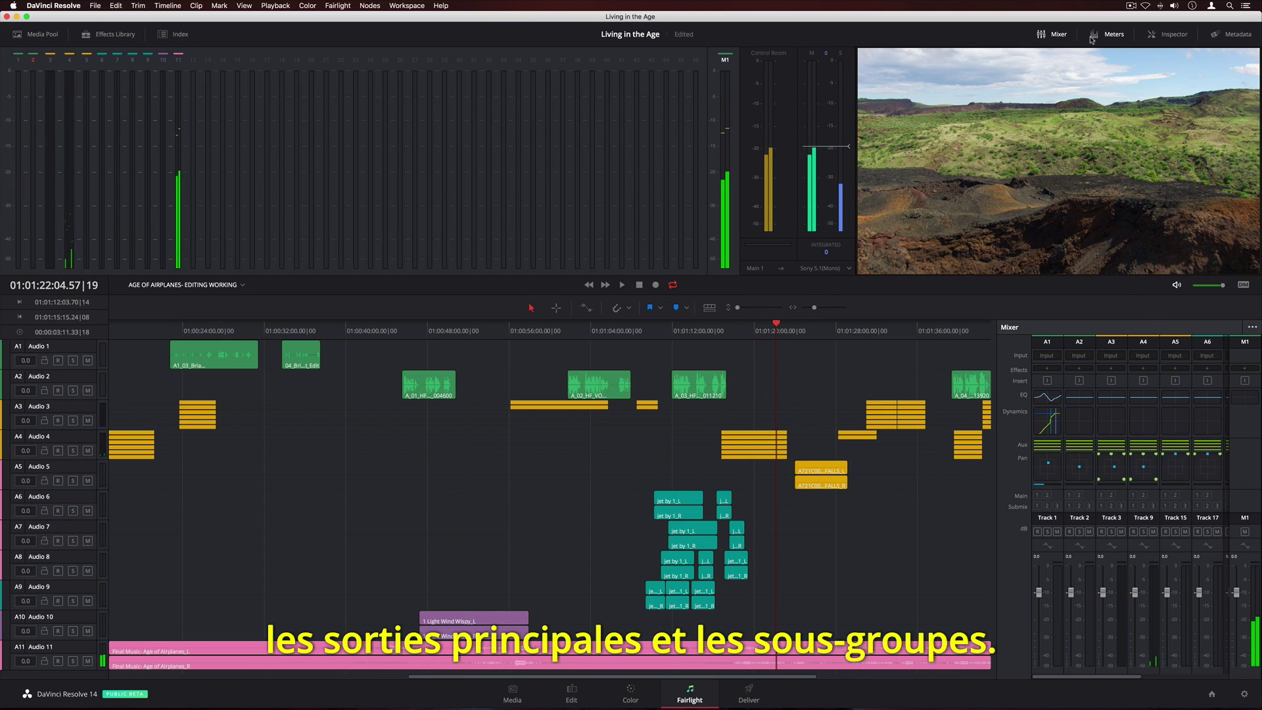
left_click(339, 6)
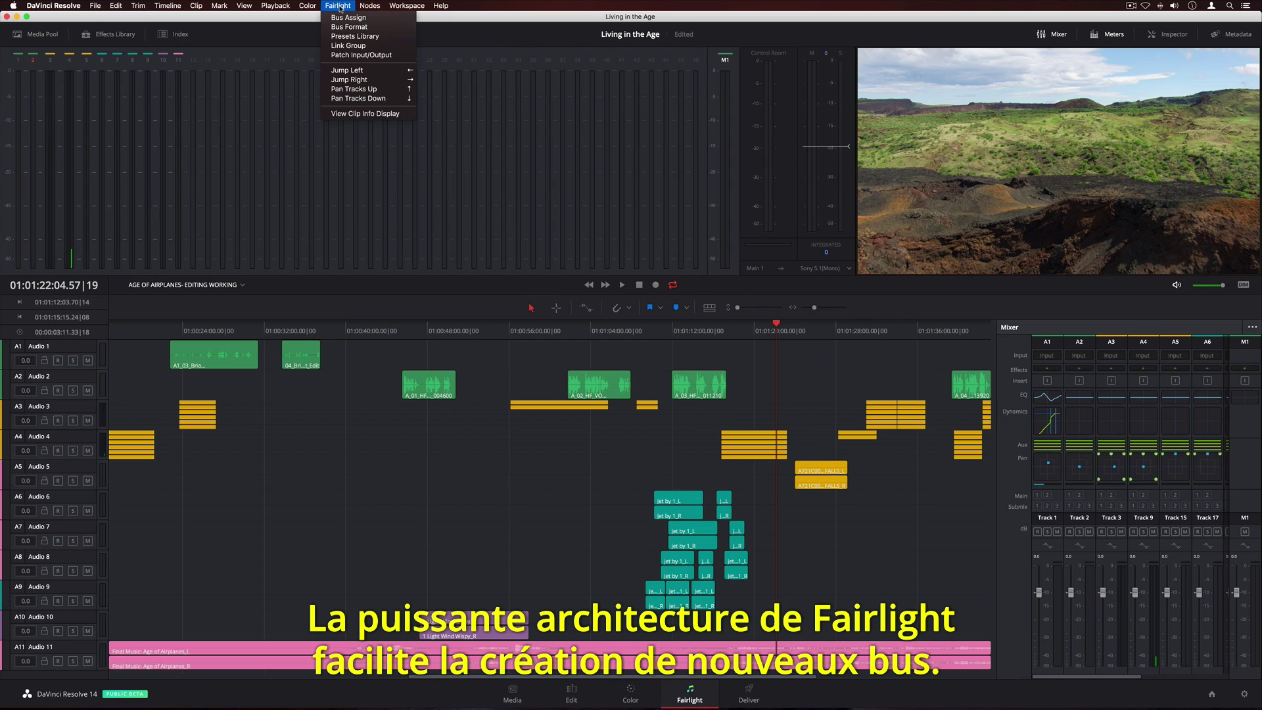
Step: Add a pink 7.1 sub bus named Film in Bus Format
left_click(375, 27)
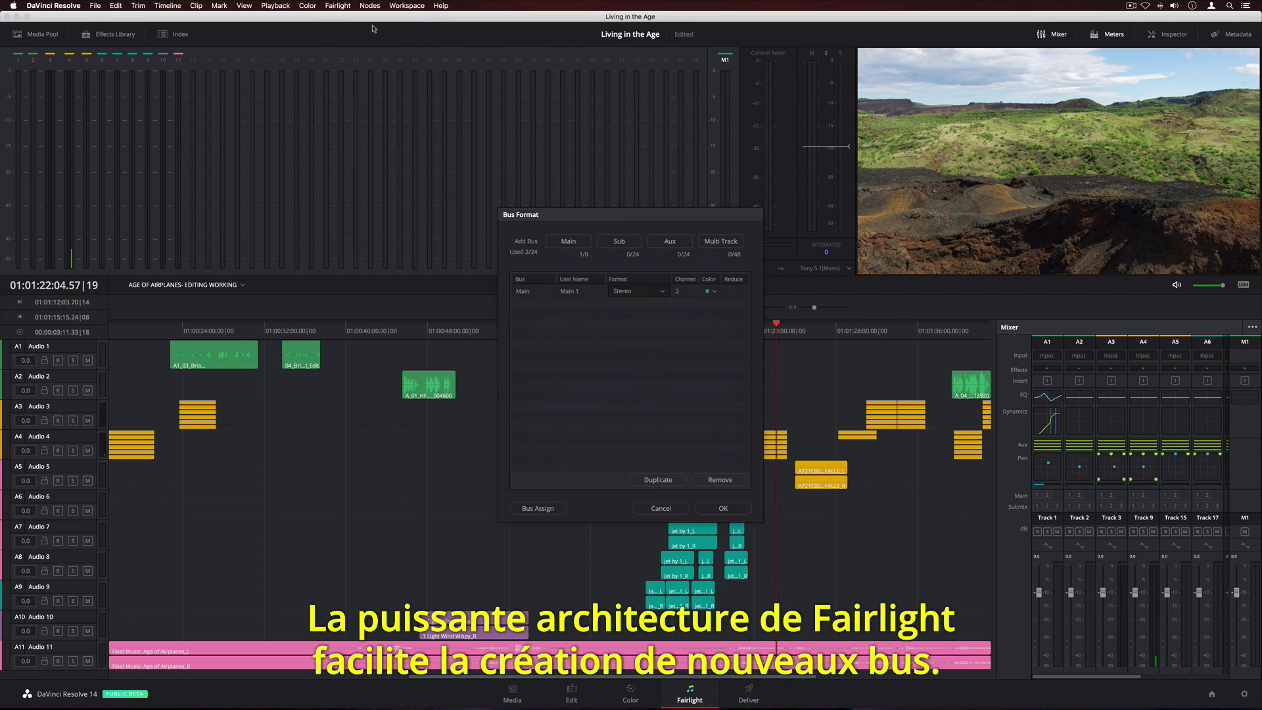
left_click(630, 244)
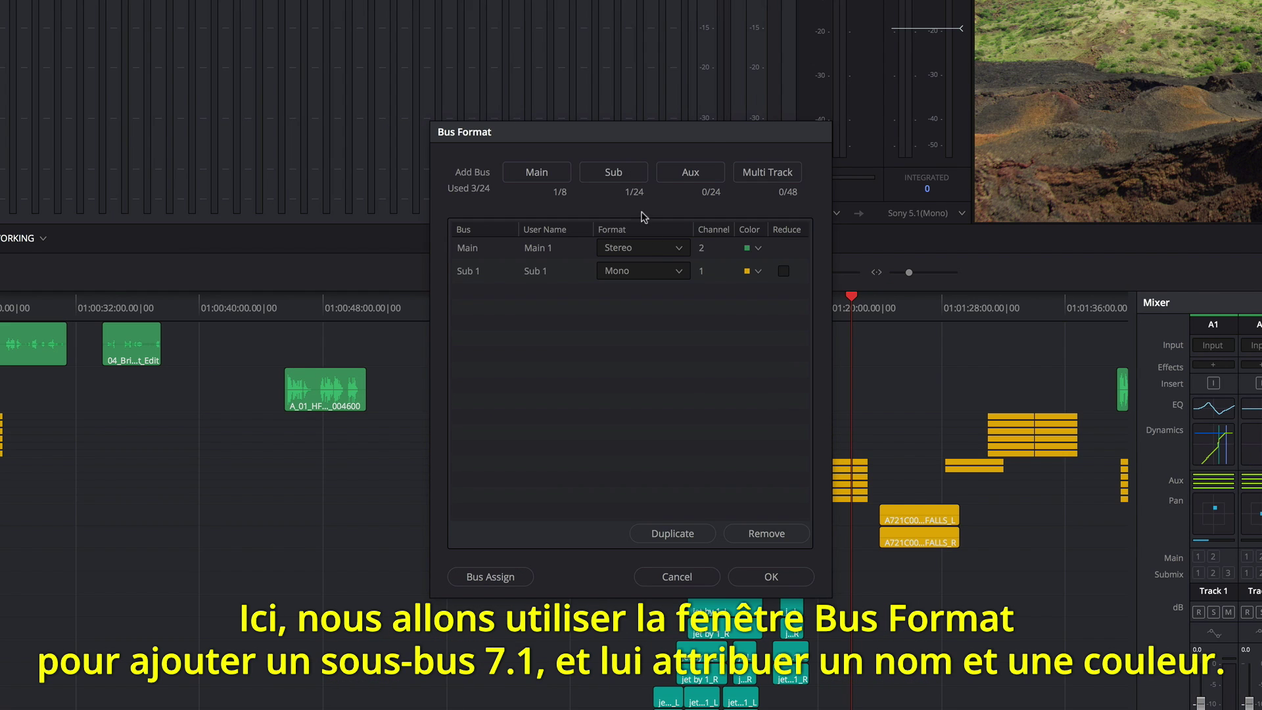
left_click(680, 271)
left_click(668, 381)
double_click(536, 272)
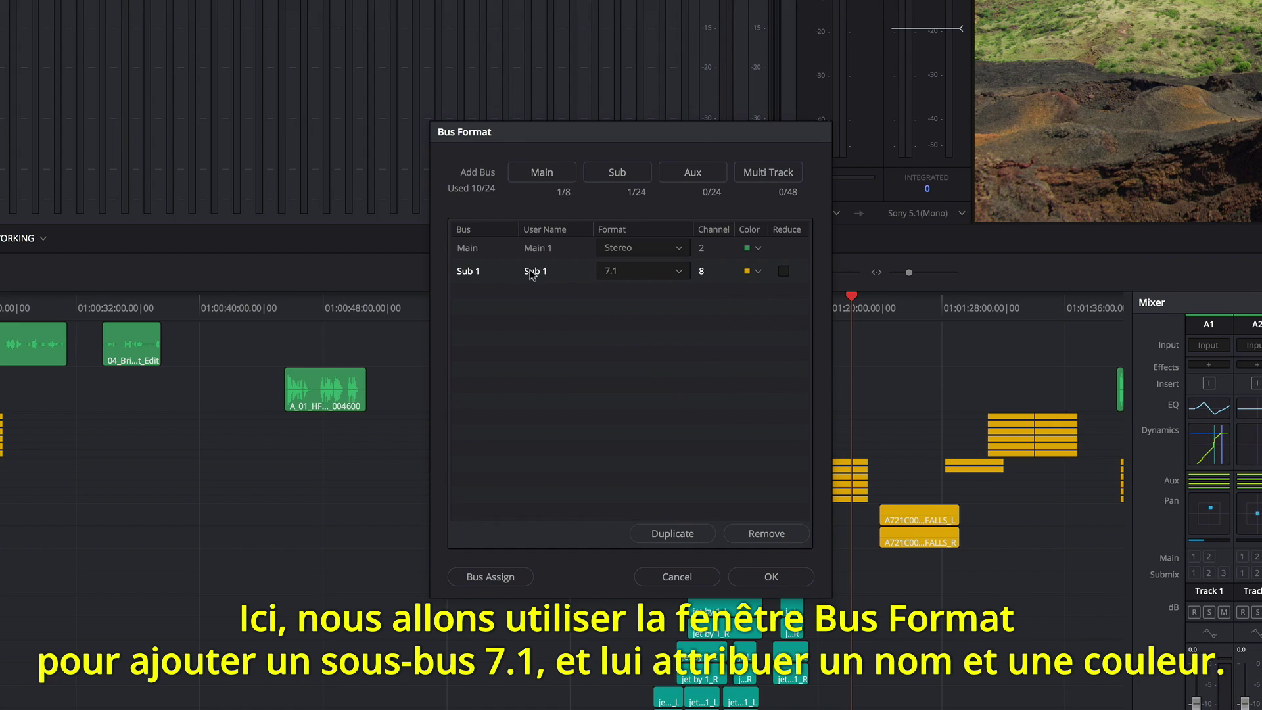
type("Film")
key("Return")
left_click(758, 271)
left_click(764, 490)
Step: Route all eleven audio tracks to the Film bus
left_click(515, 575)
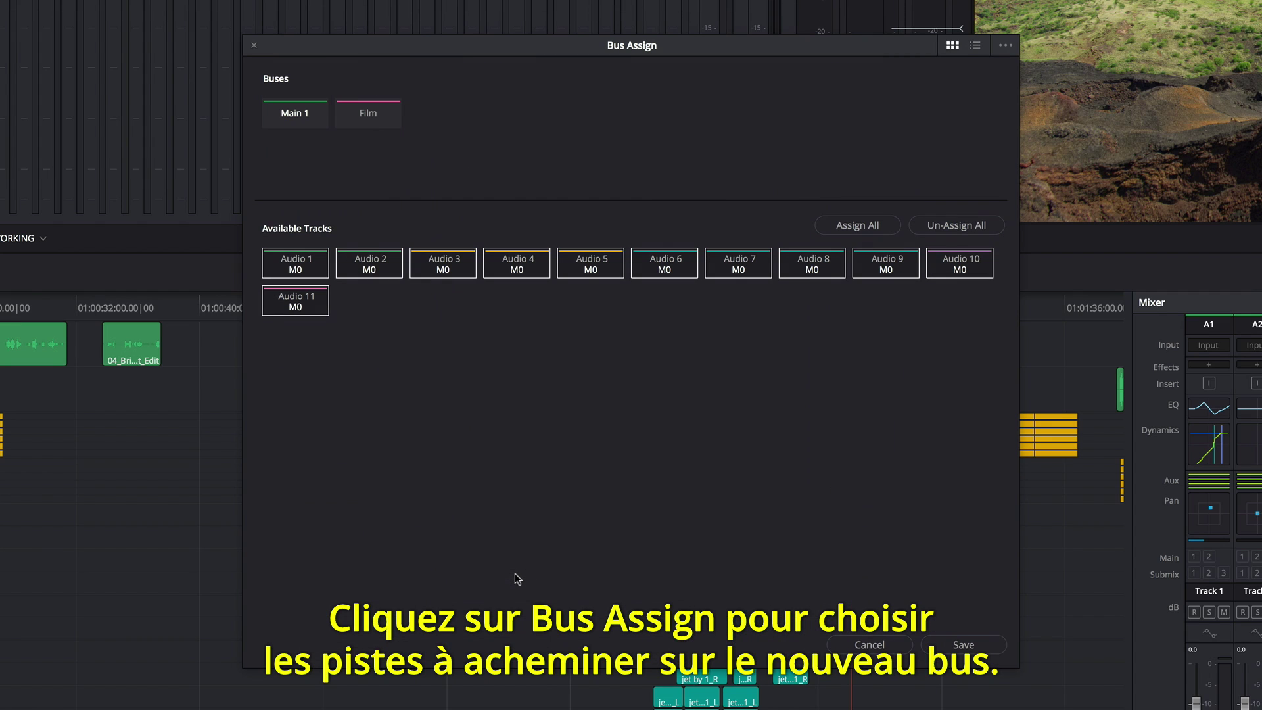
left_click(379, 122)
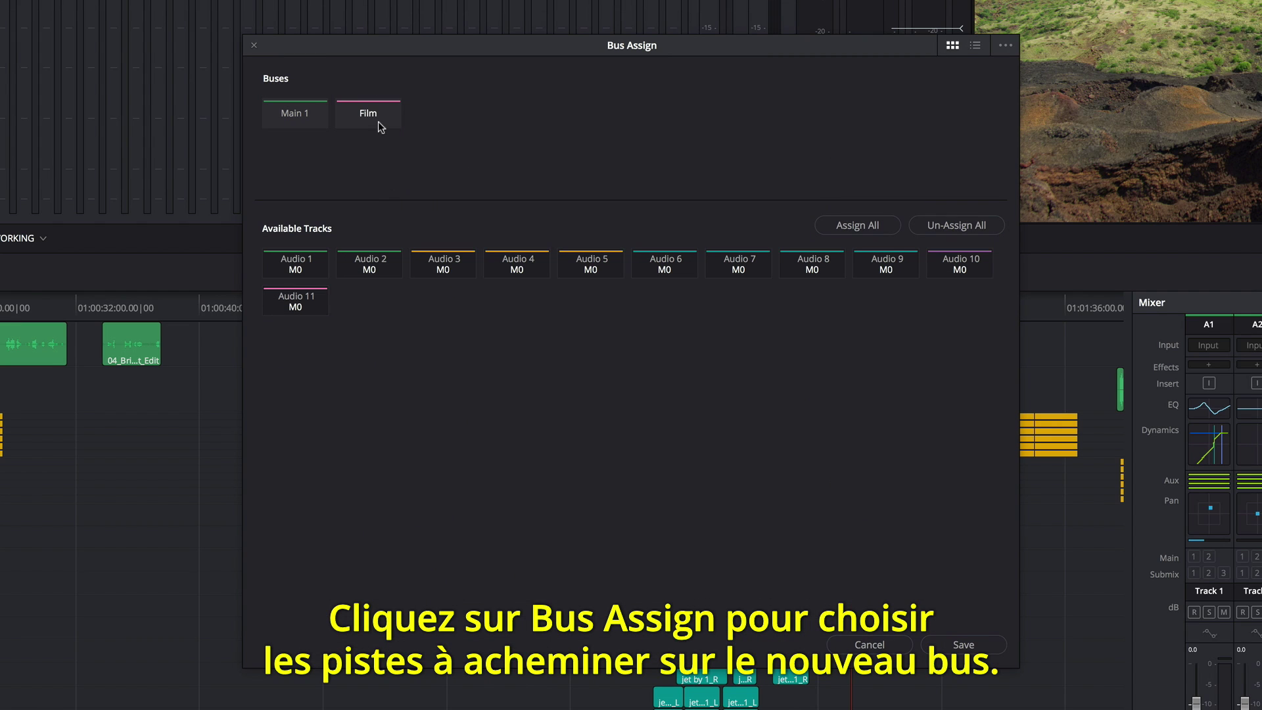
left_click(834, 229)
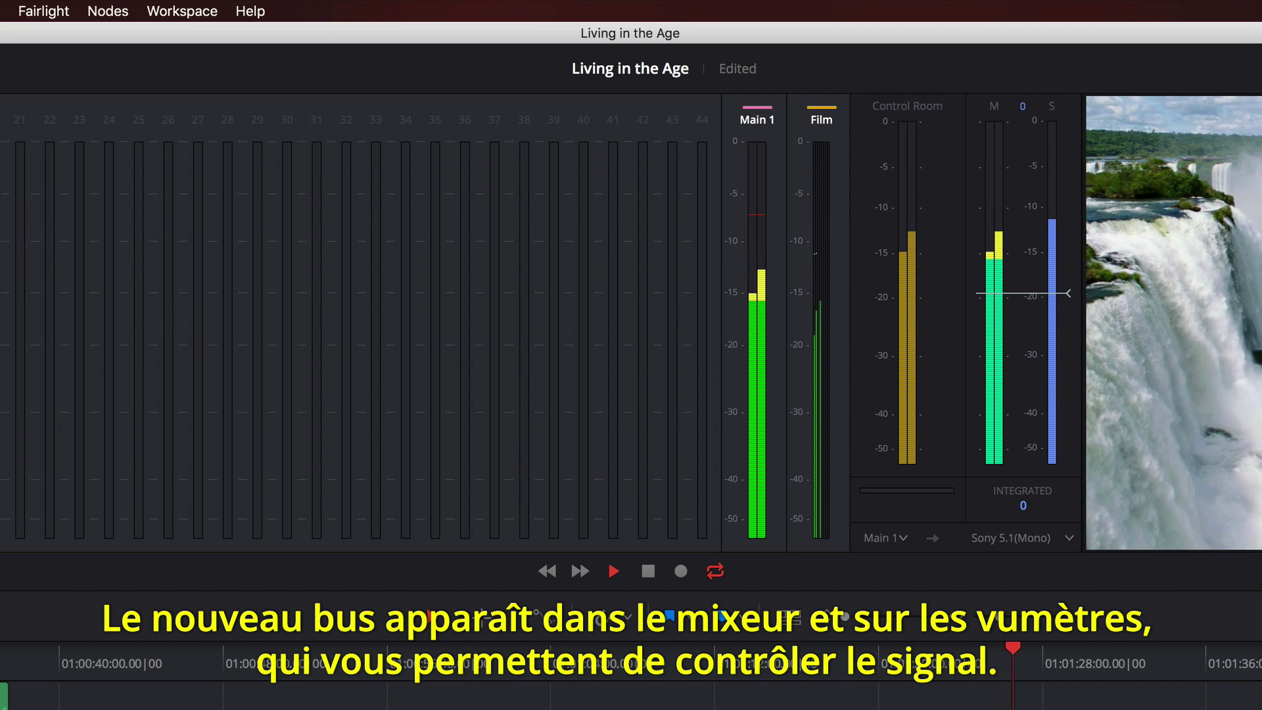
Step: Stop playback of the mix at 01:01:06:17
left_click(609, 559)
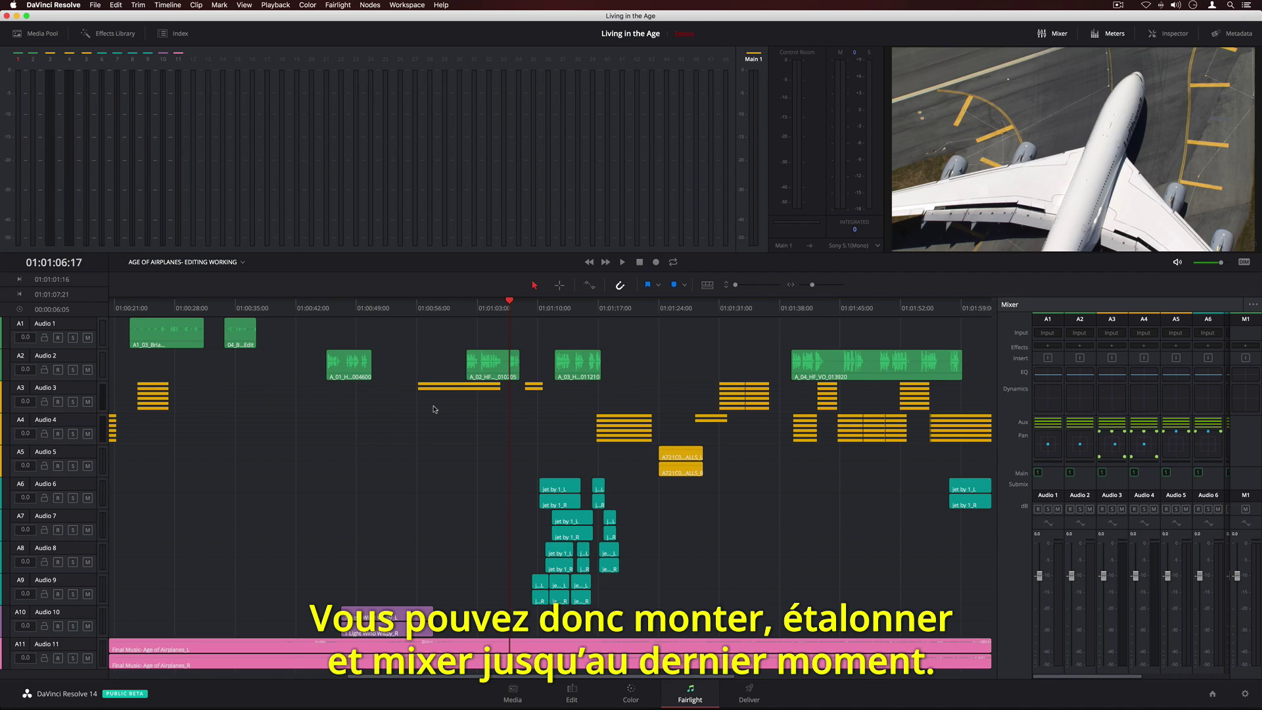
Step: Switch between the Edit, Color and Fairlight pages to reach the seaplane-over-reef shot
left_click(571, 691)
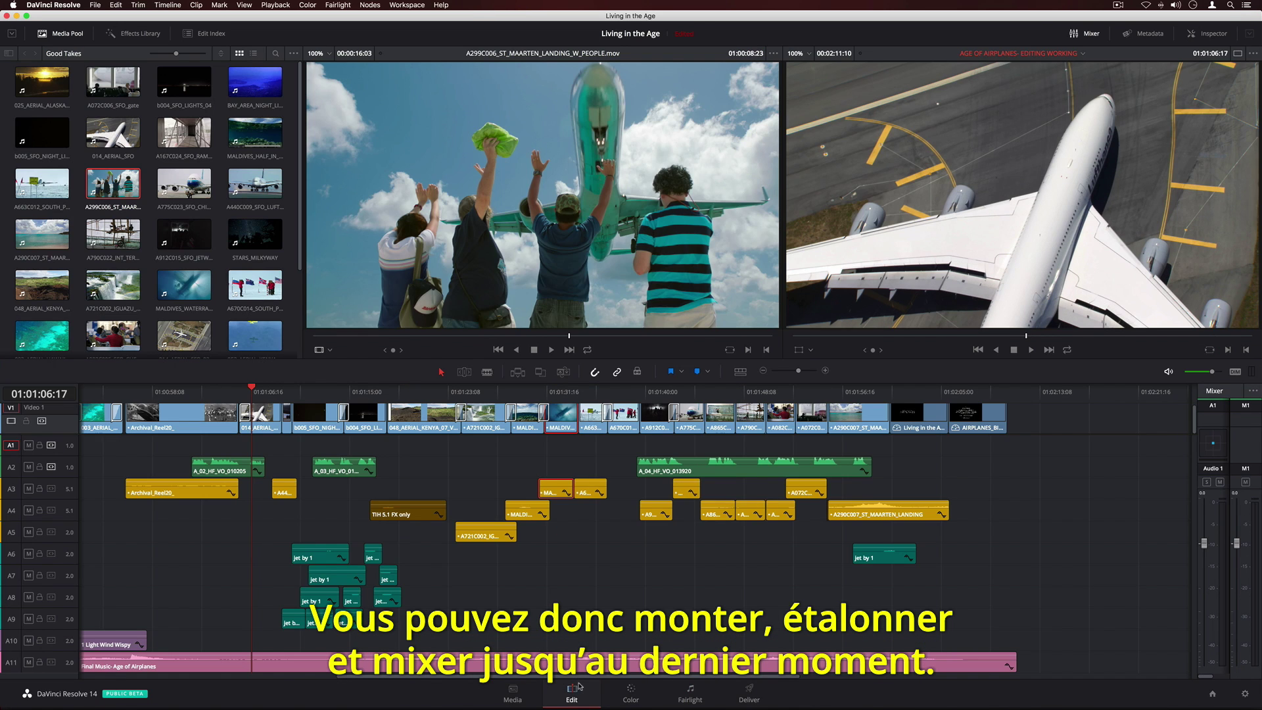
left_click(634, 697)
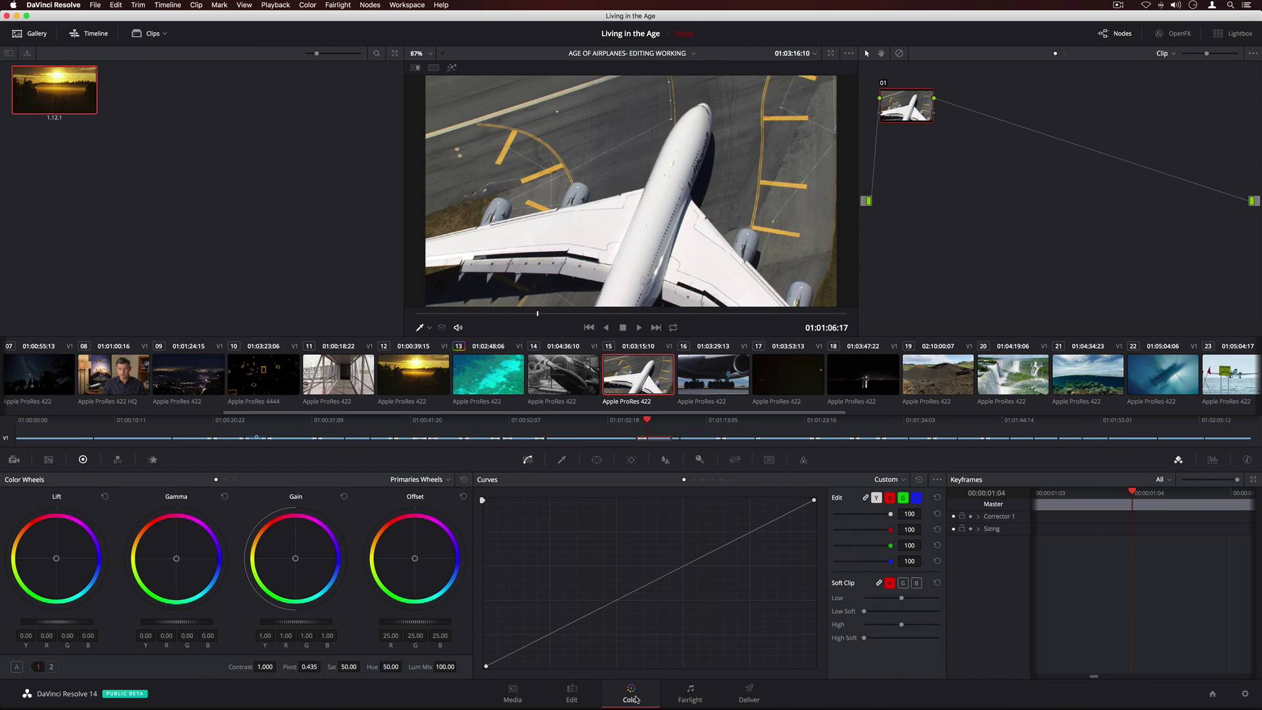
left_click(690, 691)
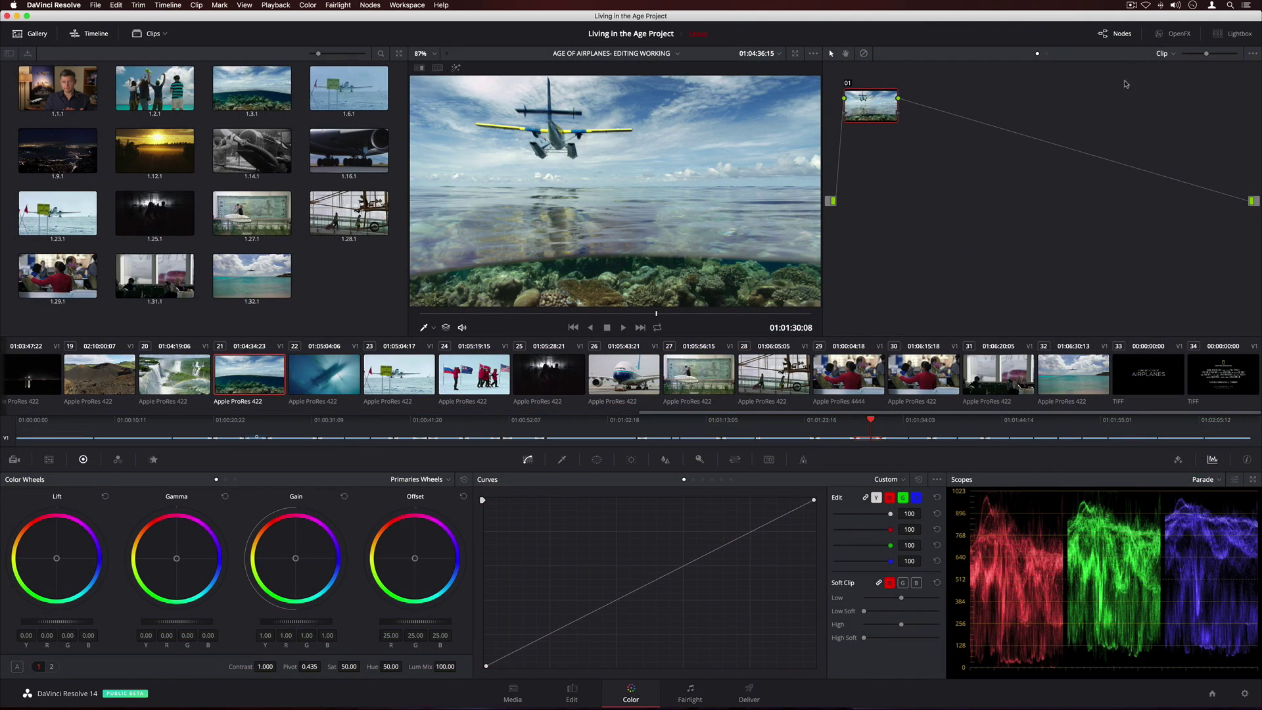
Step: Open the OpenFX ResolveFX library and scroll to Face Refinement beside the interview node graph
left_click(1171, 36)
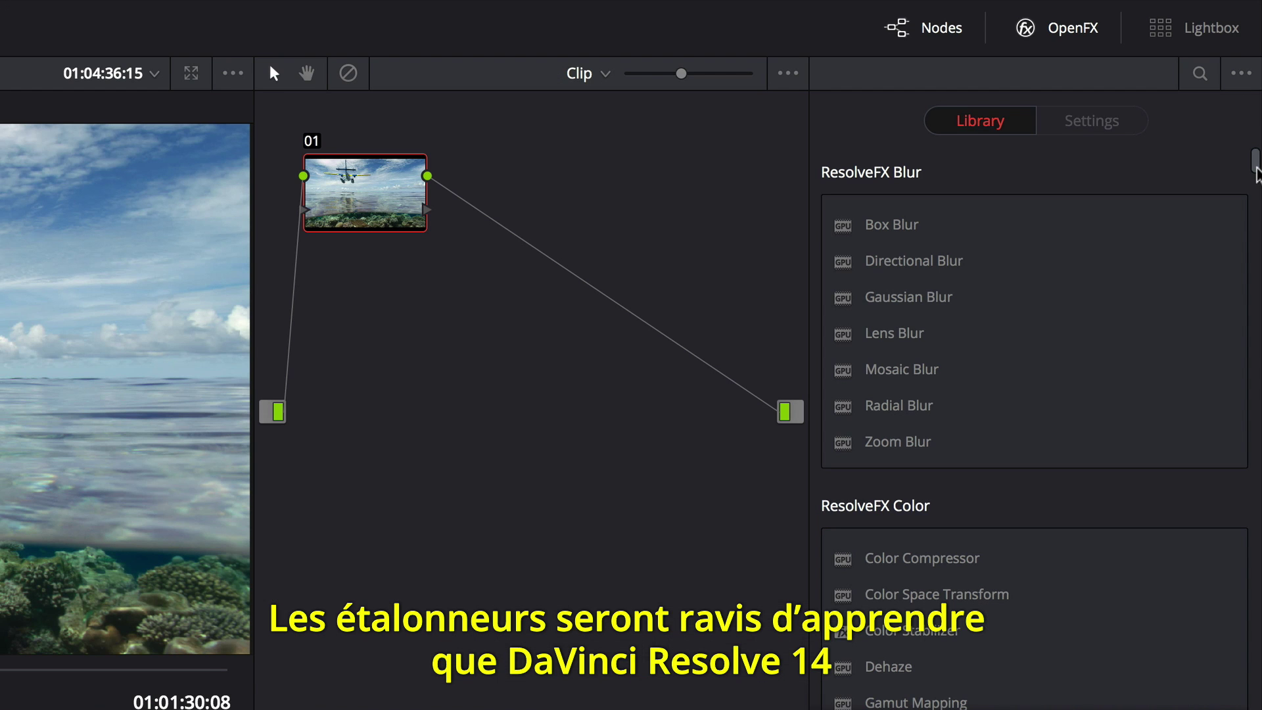
left_click_drag(1257, 175, 1257, 235)
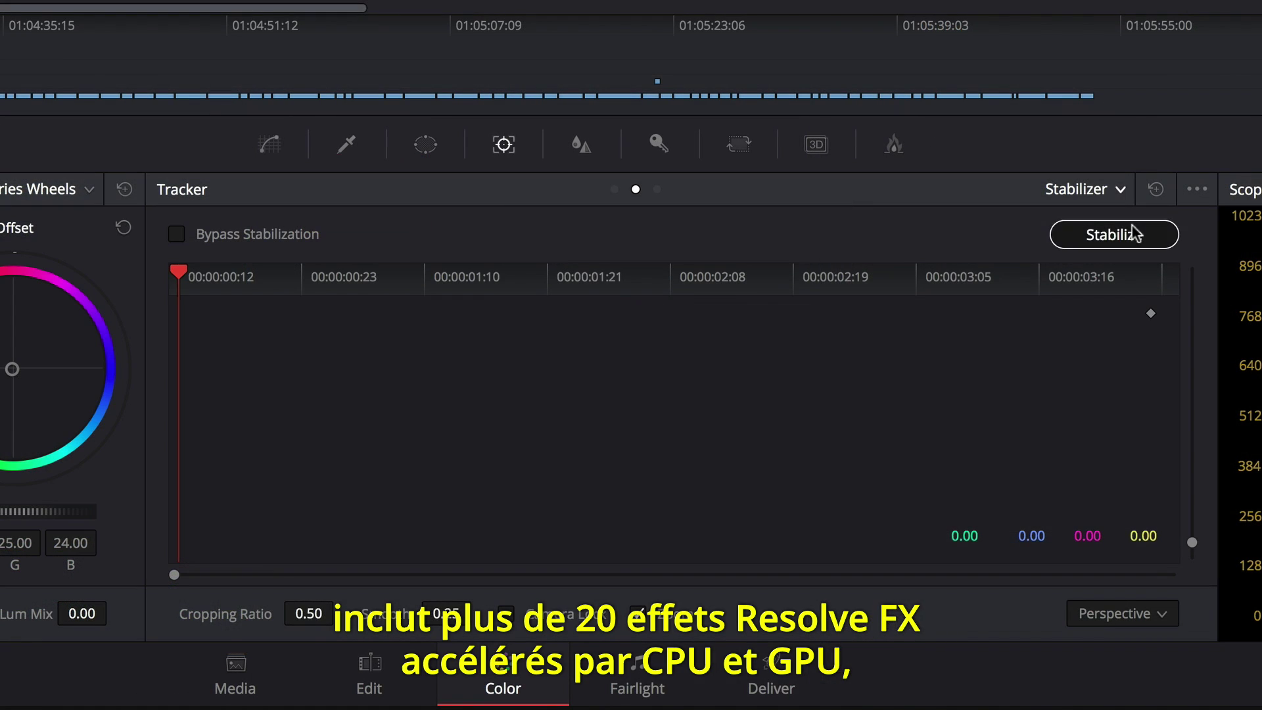
left_click(1159, 236)
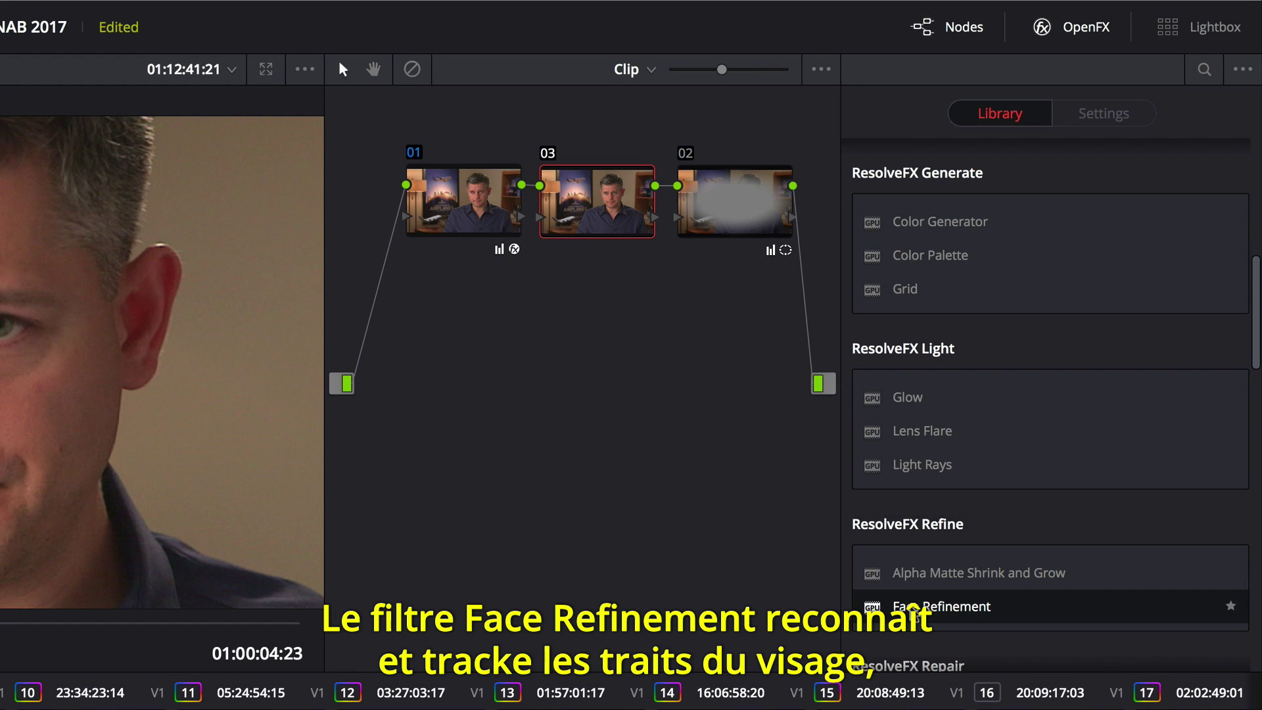
Step: Apply Face Refinement to node 03, track the interviewee's face, and lower skin Smoothing
left_click_drag(913, 607, 598, 197)
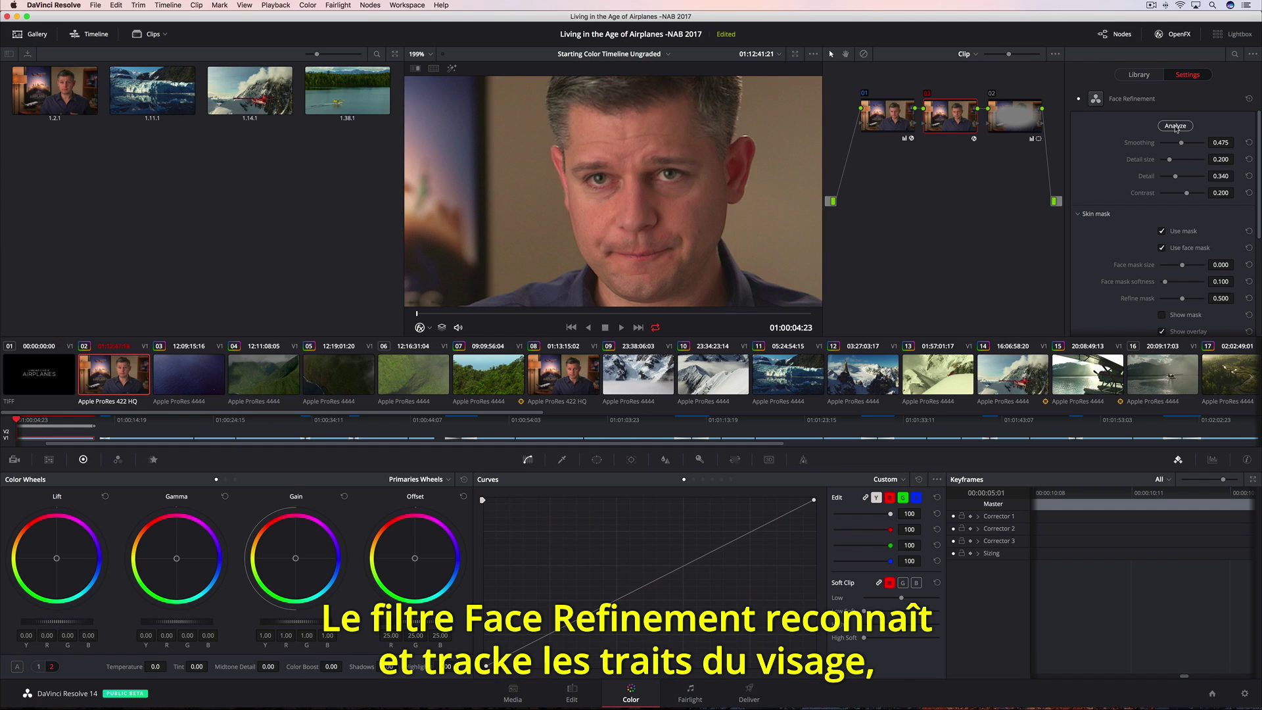
left_click(1176, 125)
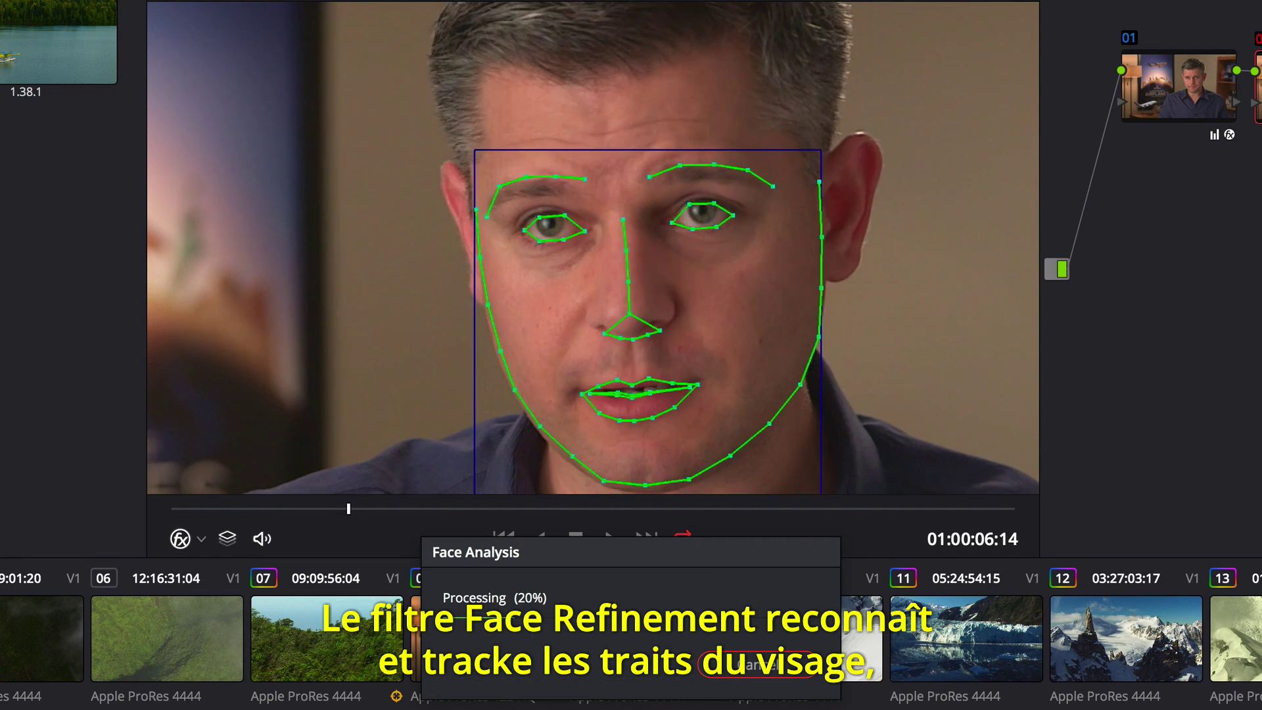
left_click_drag(1128, 168, 1099, 170)
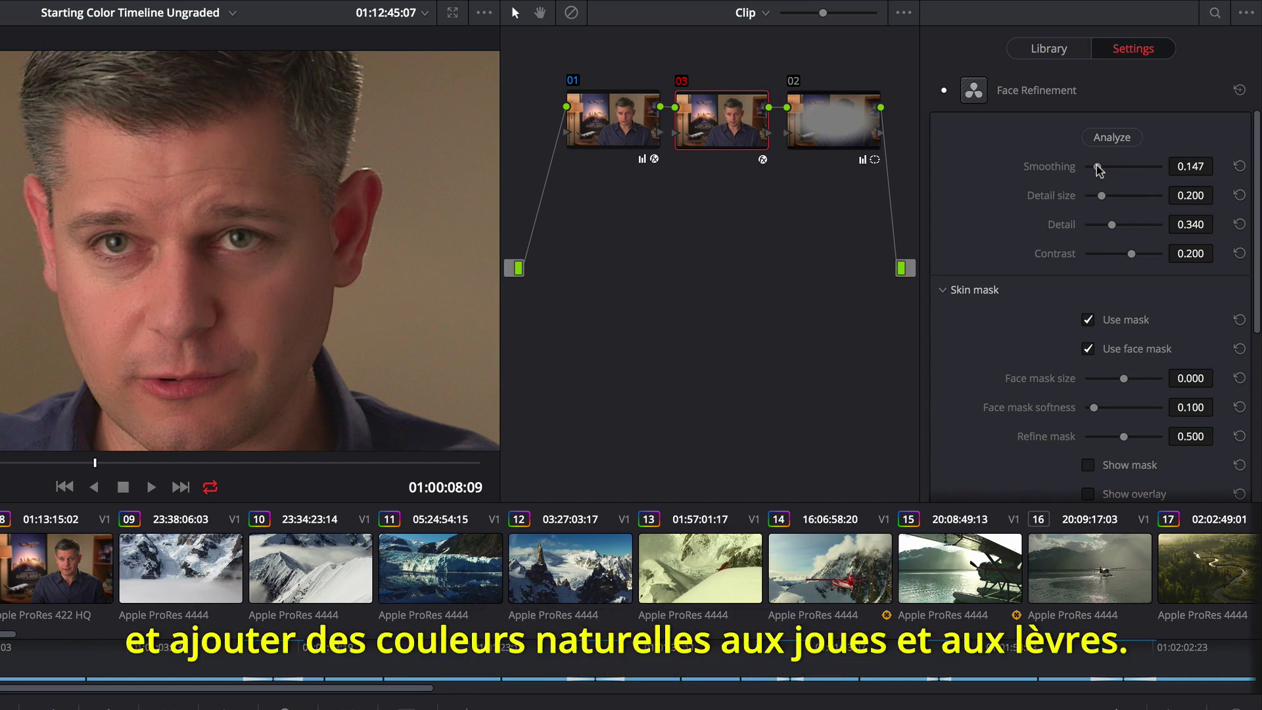
Step: In Eye retouching, raise Sharpening to 0.803 and lower Eye Light to 0.058
scroll(1241, 210, "down", 5)
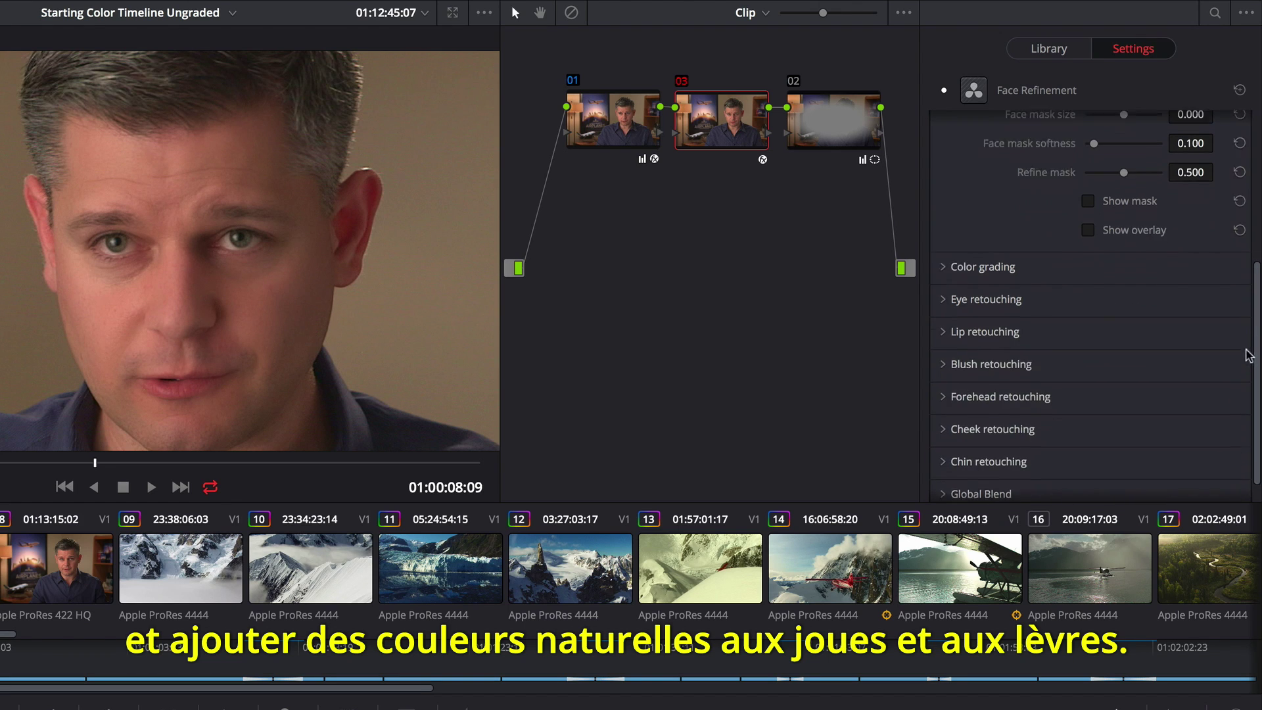
left_click(947, 291)
left_click_drag(1108, 322, 1143, 322)
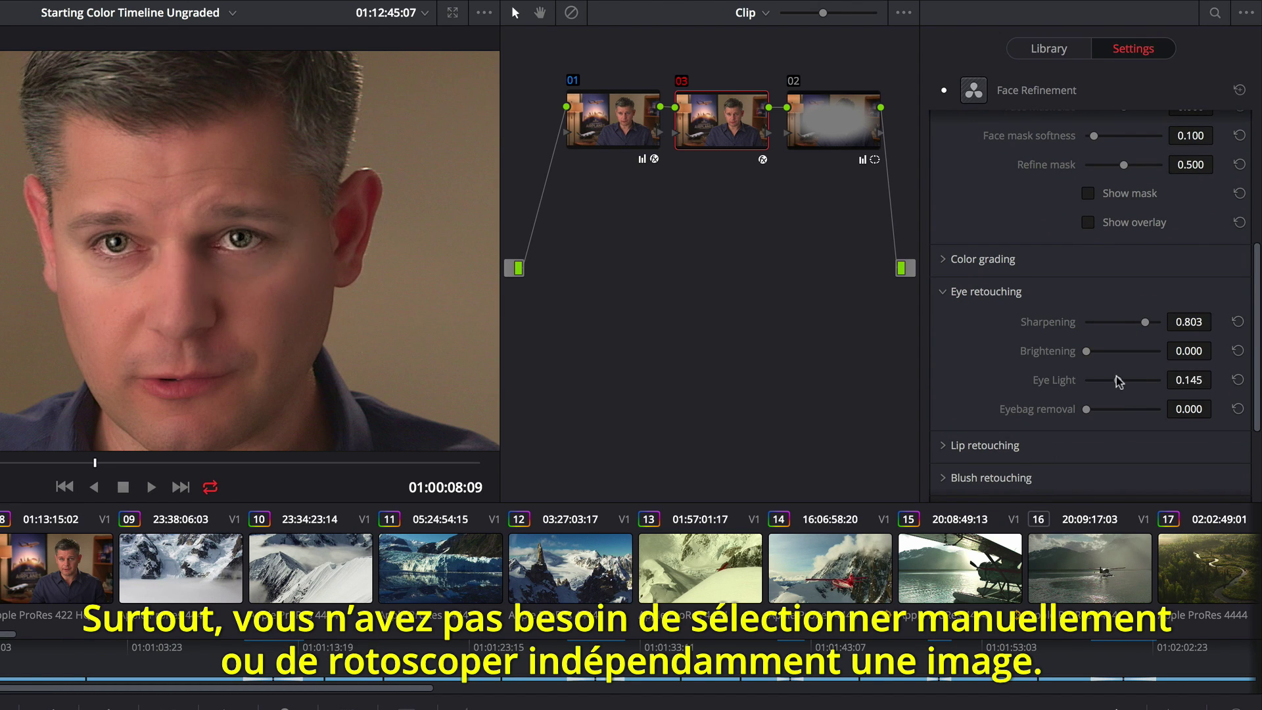
left_click_drag(1119, 382, 1115, 409)
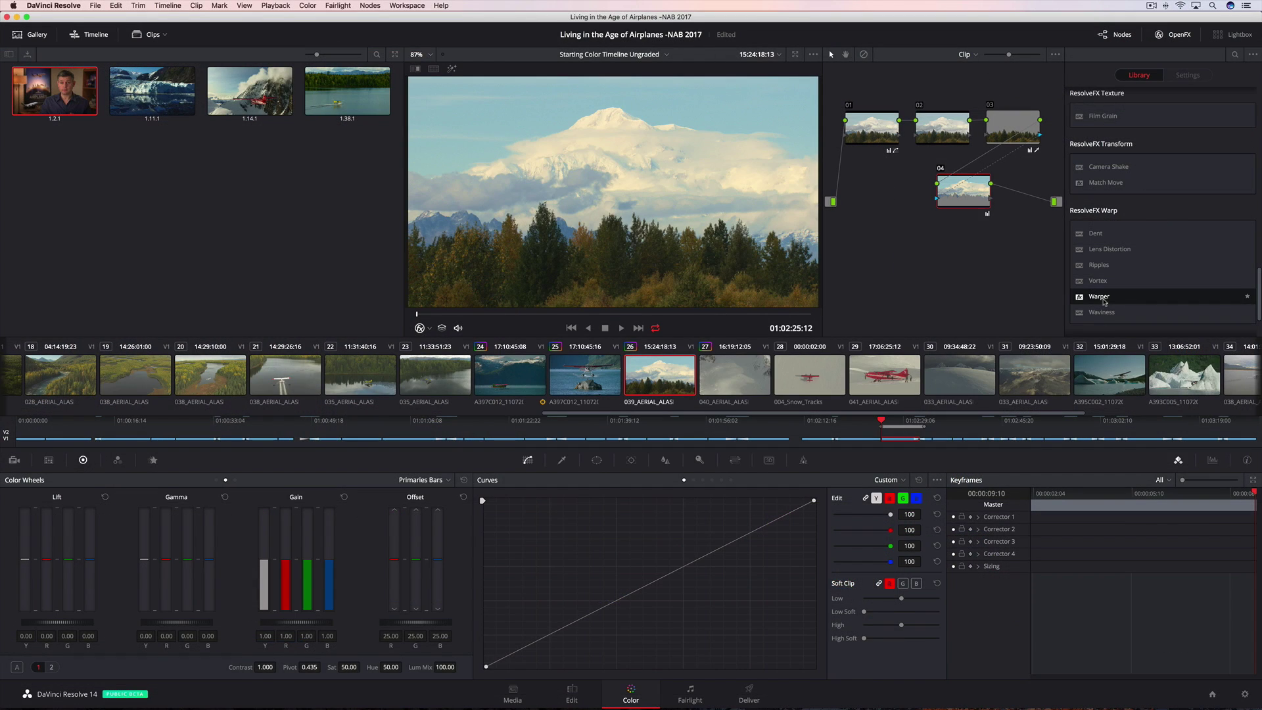
Step: Apply Warper to node 04 and drag warp points to stretch the mountain peak upward
left_click_drag(1104, 302, 975, 203)
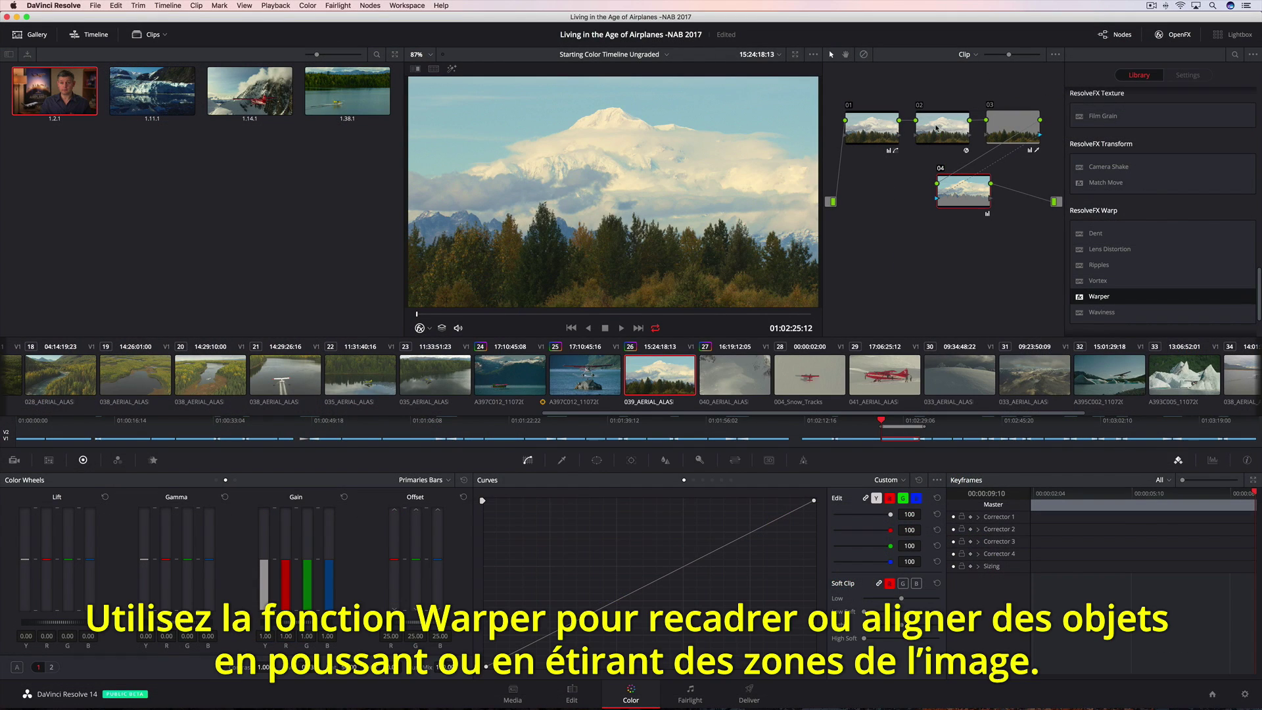
left_click(937, 127)
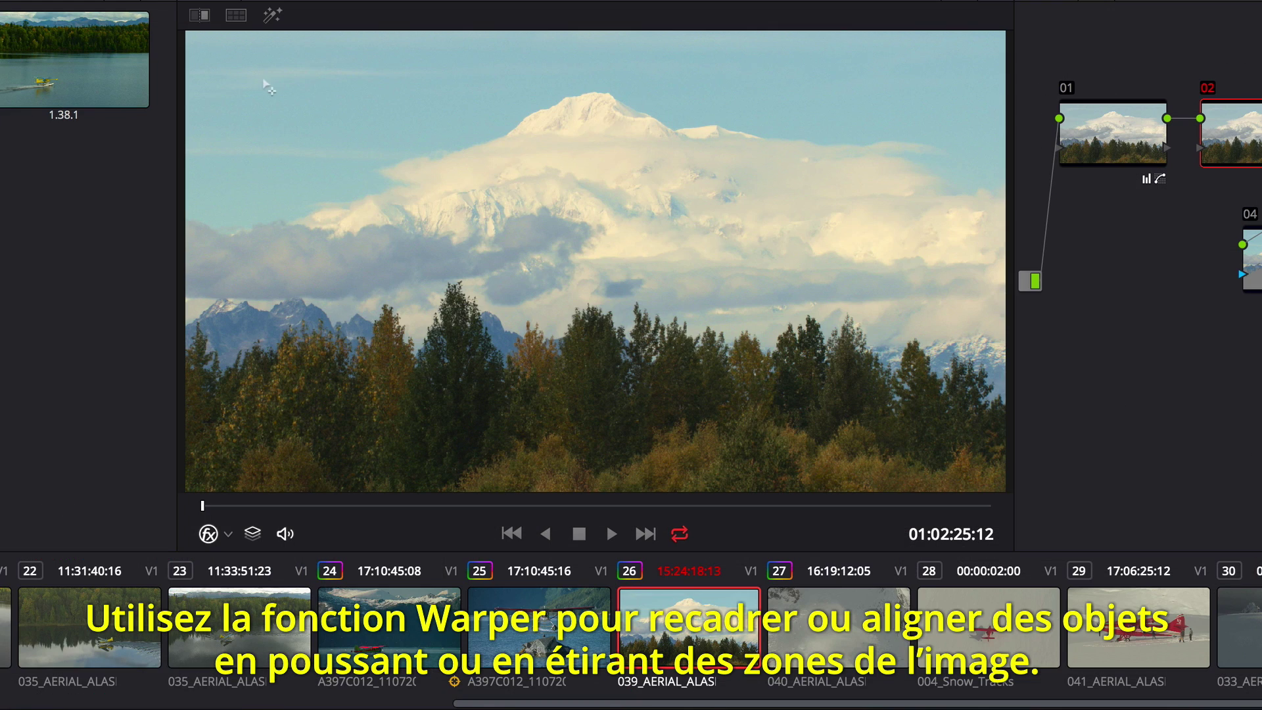
left_click(257, 82)
left_click_drag(596, 78, 597, 48)
left_click_drag(257, 82, 253, 81)
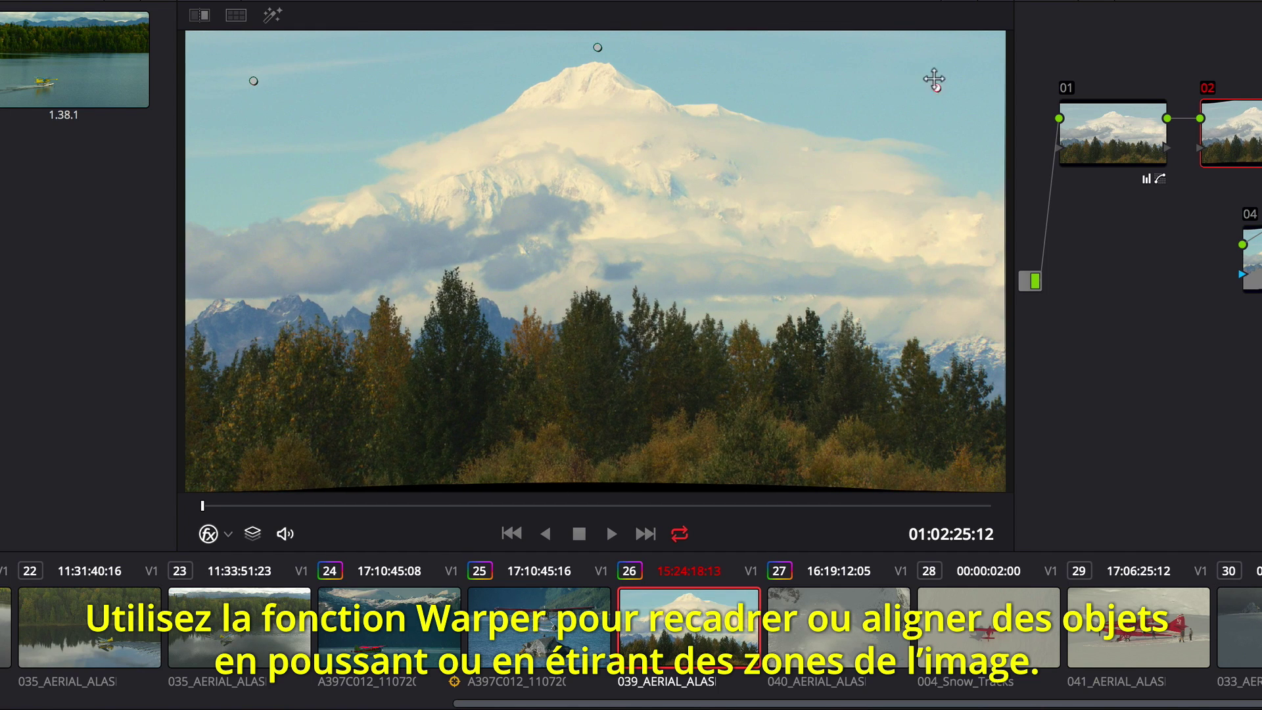
left_click_drag(934, 80, 933, 70)
Step: Add three pin points along the treeline so the trees stay in place
left_click(228, 316)
left_click(589, 295)
left_click(959, 298)
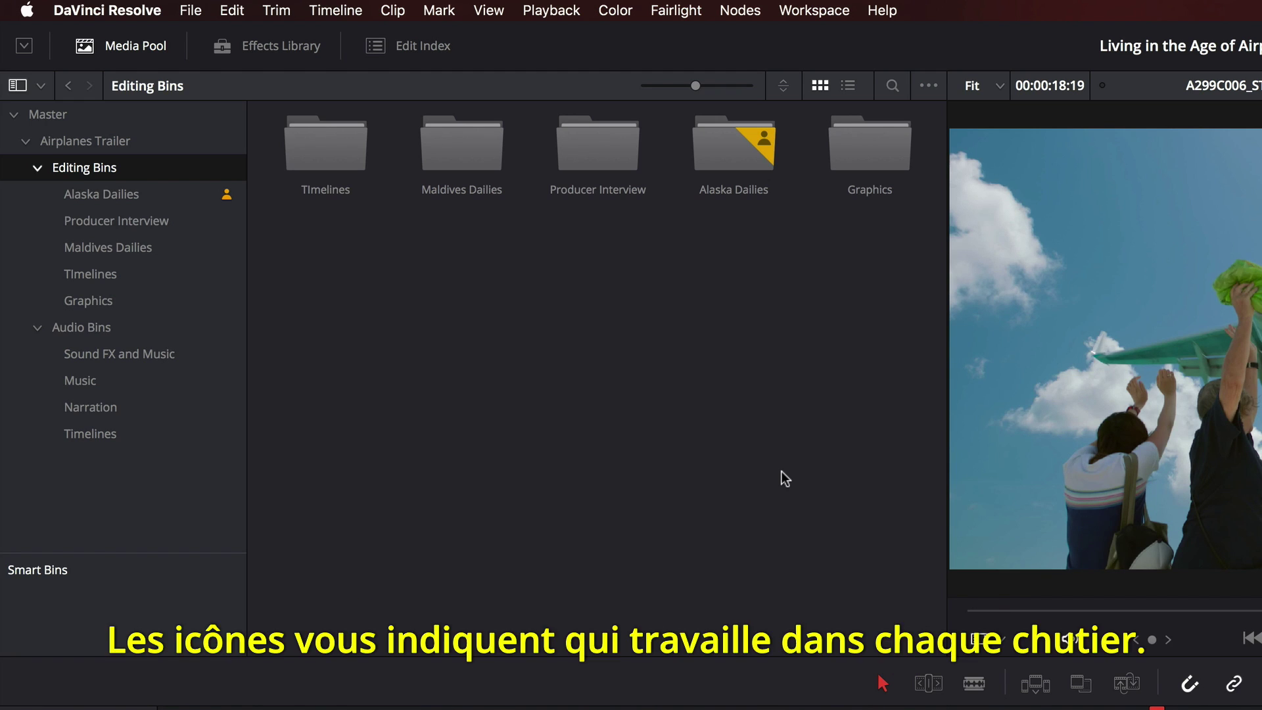
Step: Open the Alaska Dailies bin and load seaplane clip A384C003 into the source viewer
mouse_move(765, 150)
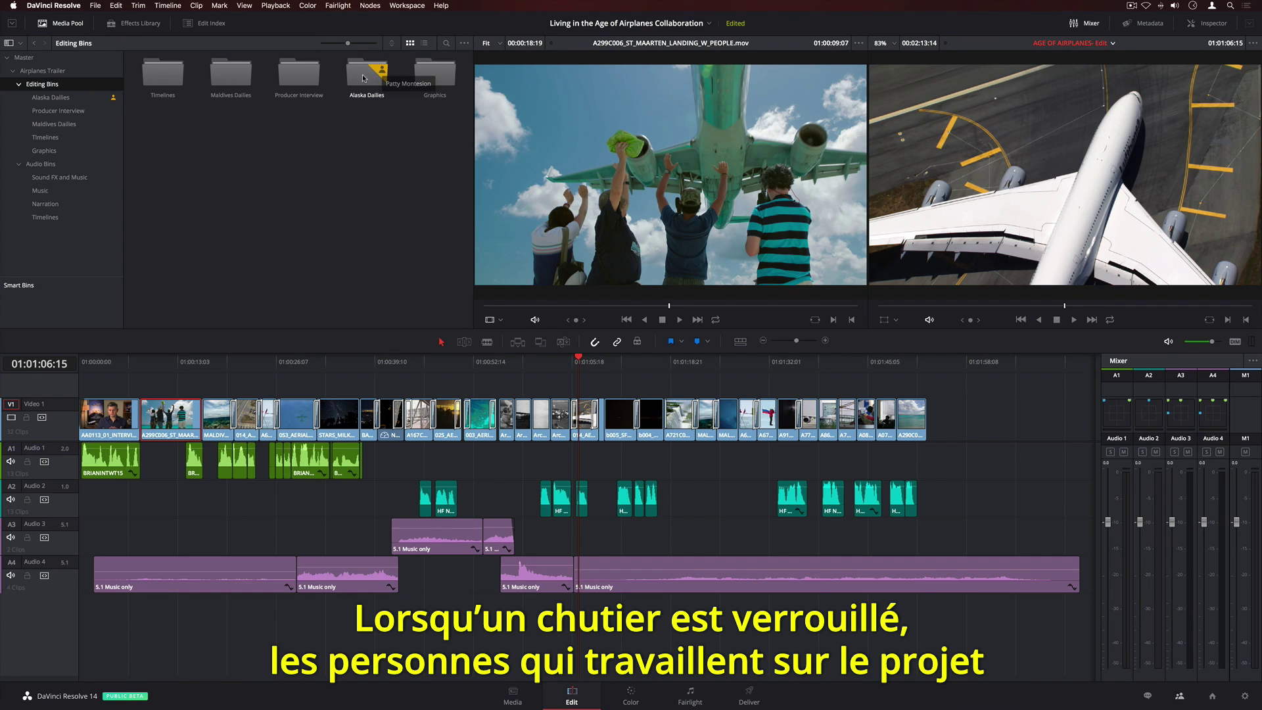
double_click(363, 76)
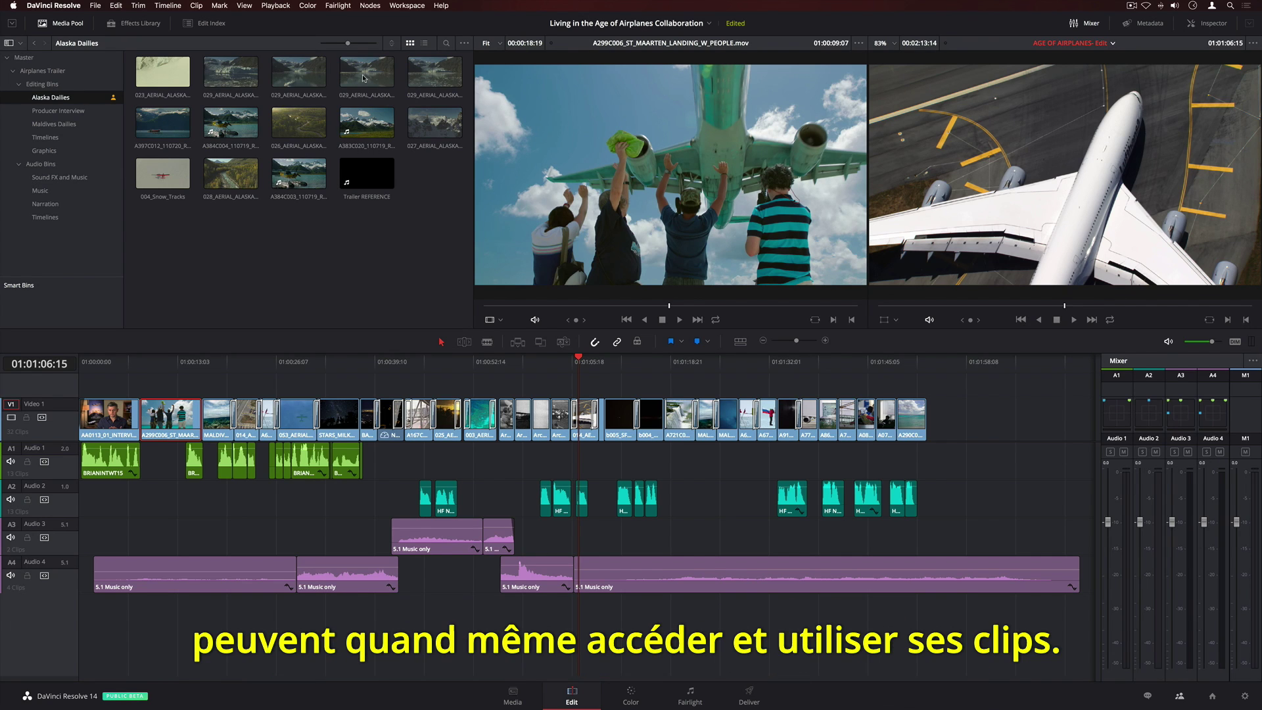
left_click(177, 130)
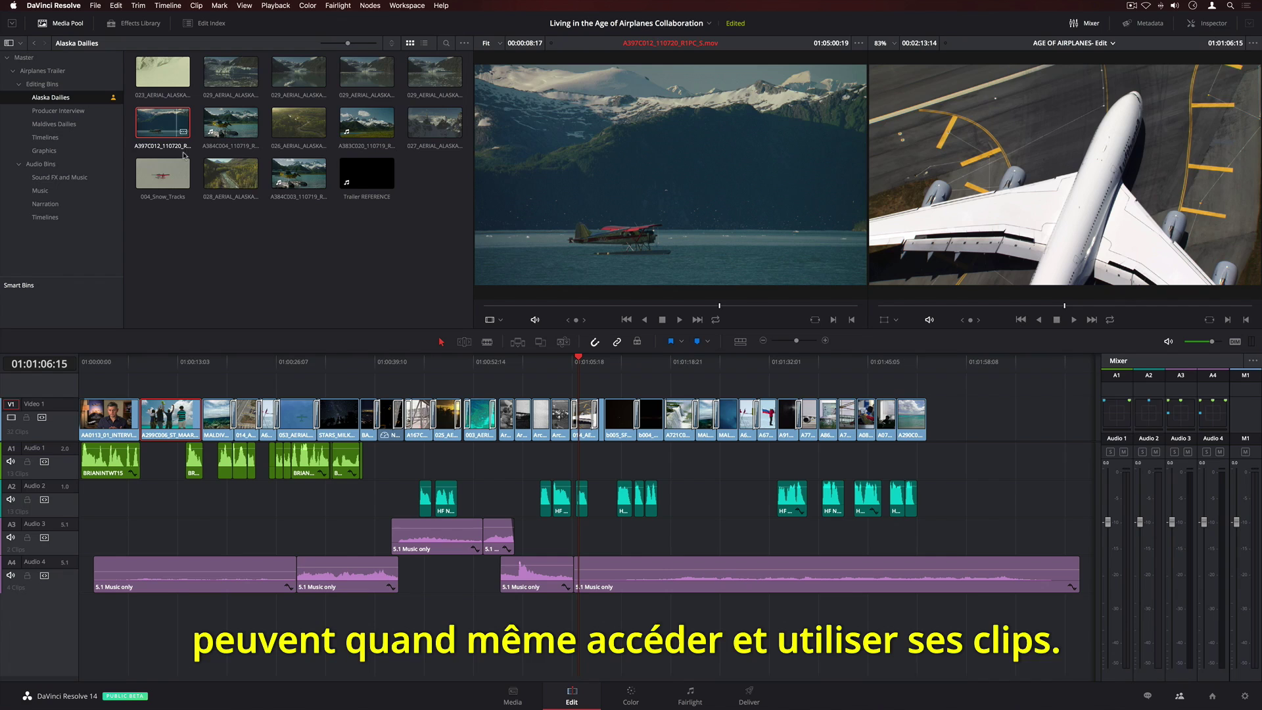
left_click(298, 173)
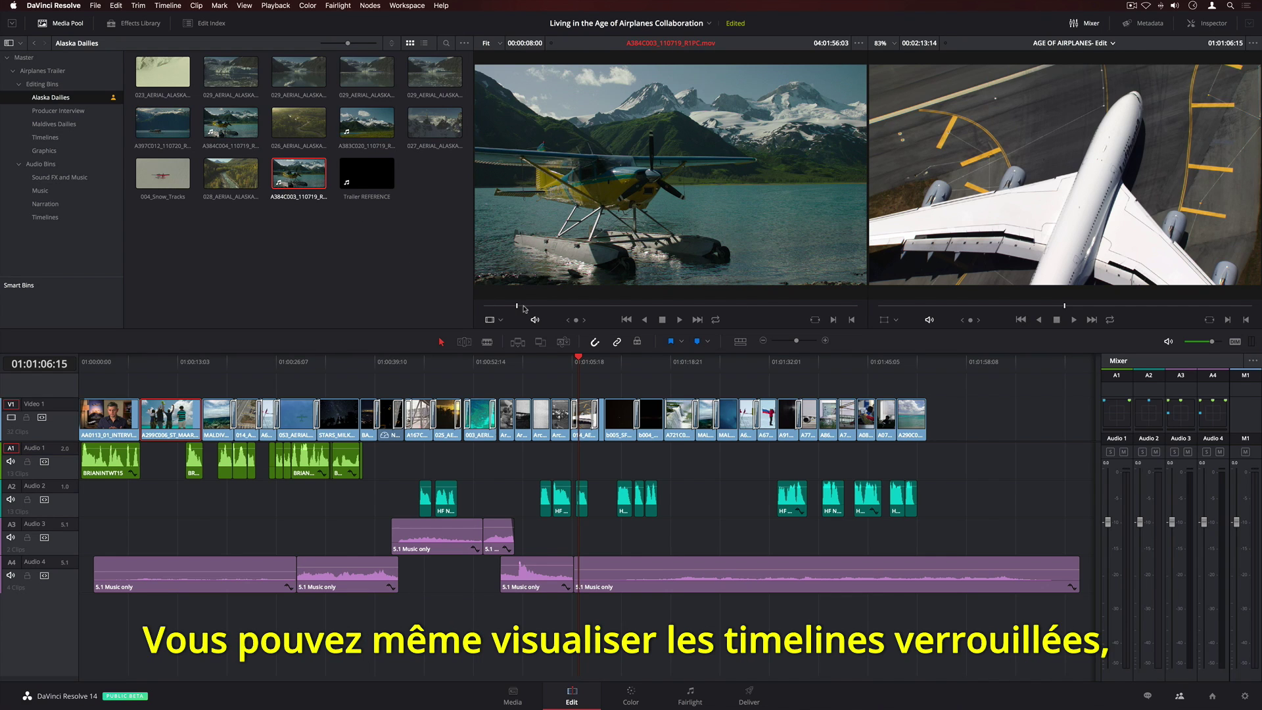
Step: Mark In and Out on A384C003 and add that section to the timeline end
left_click_drag(524, 309, 532, 307)
key("i")
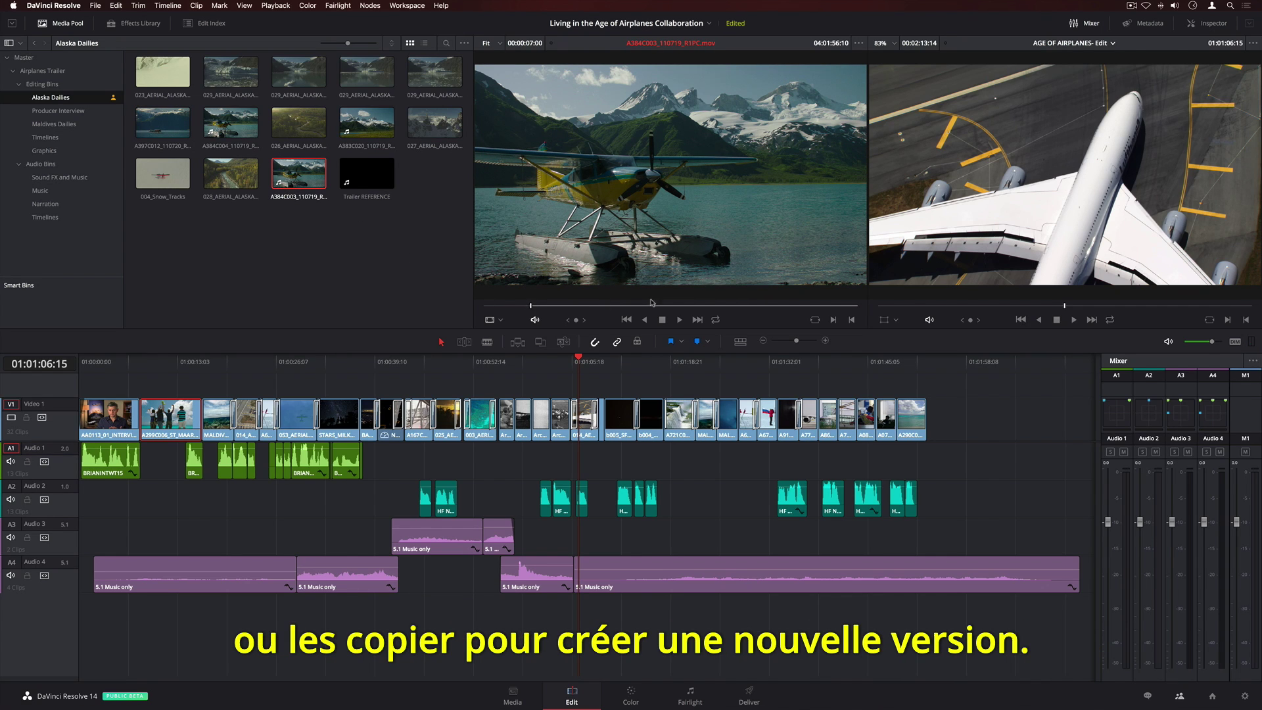
left_click_drag(782, 305, 806, 305)
key("o")
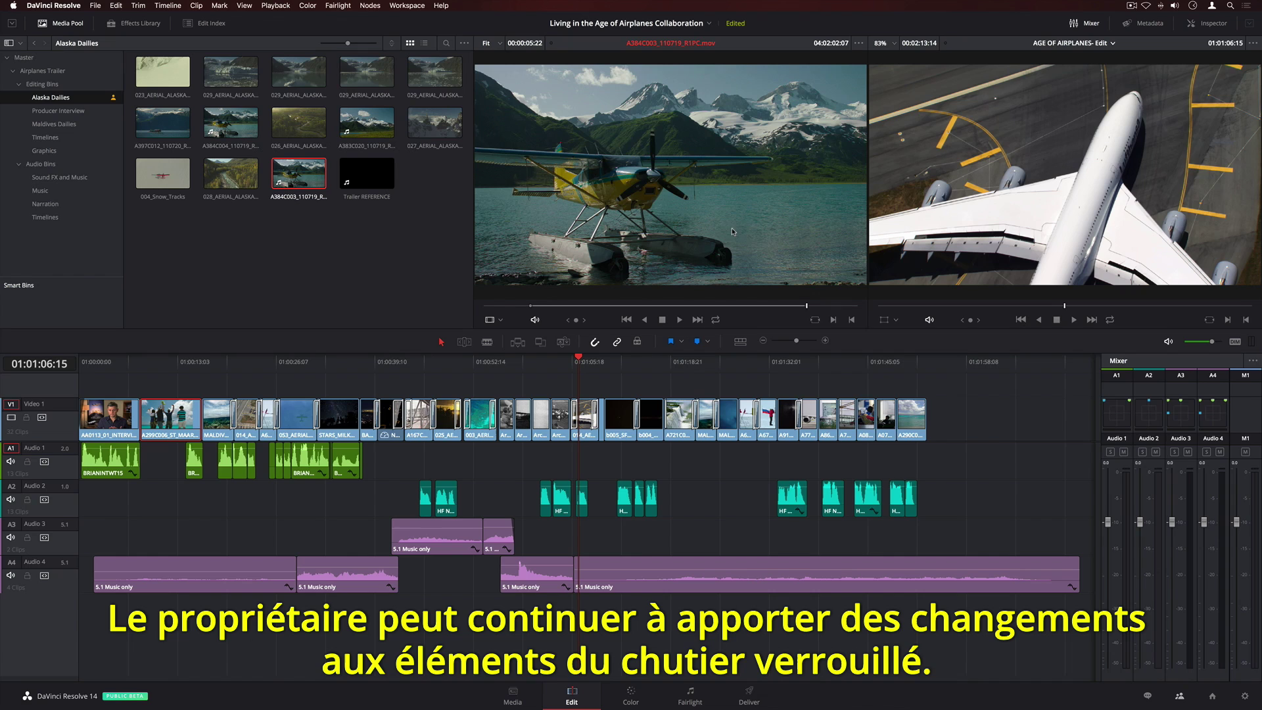
left_click_drag(733, 231, 934, 414)
left_click(980, 360)
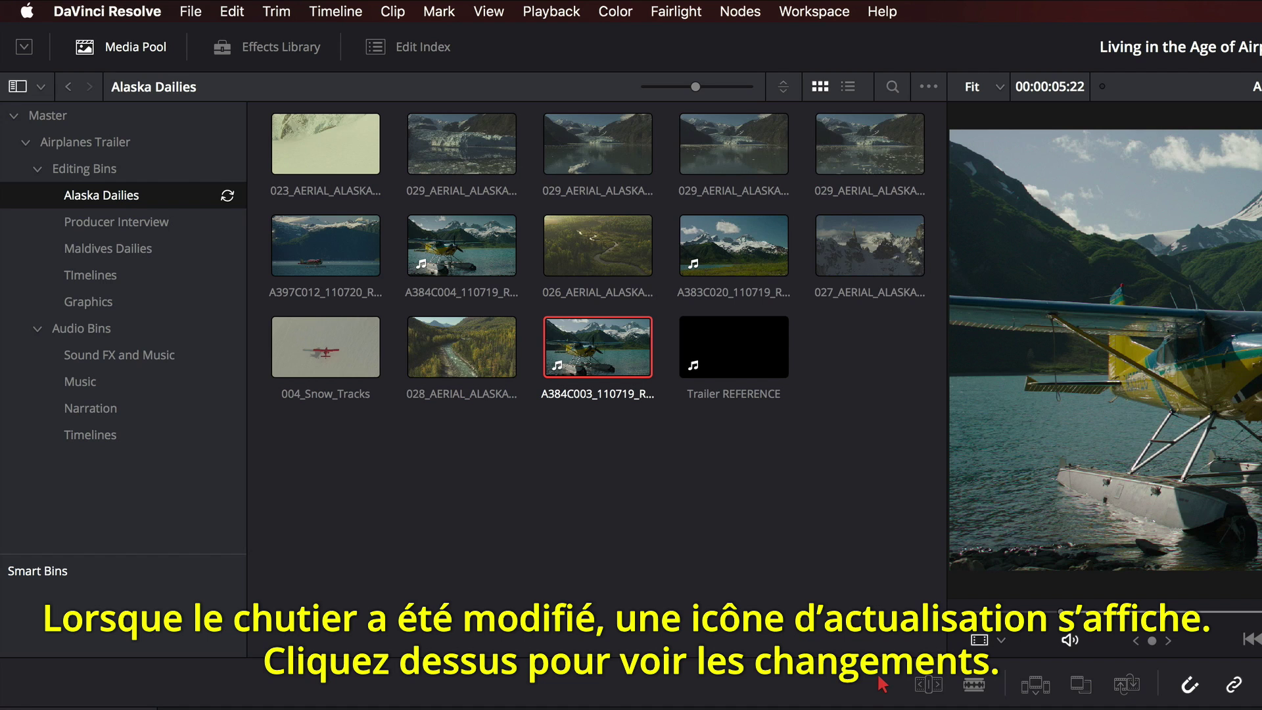
Step: Refresh the Alaska Dailies bin and send the chat message 'Can you please make a bin'
left_click(228, 196)
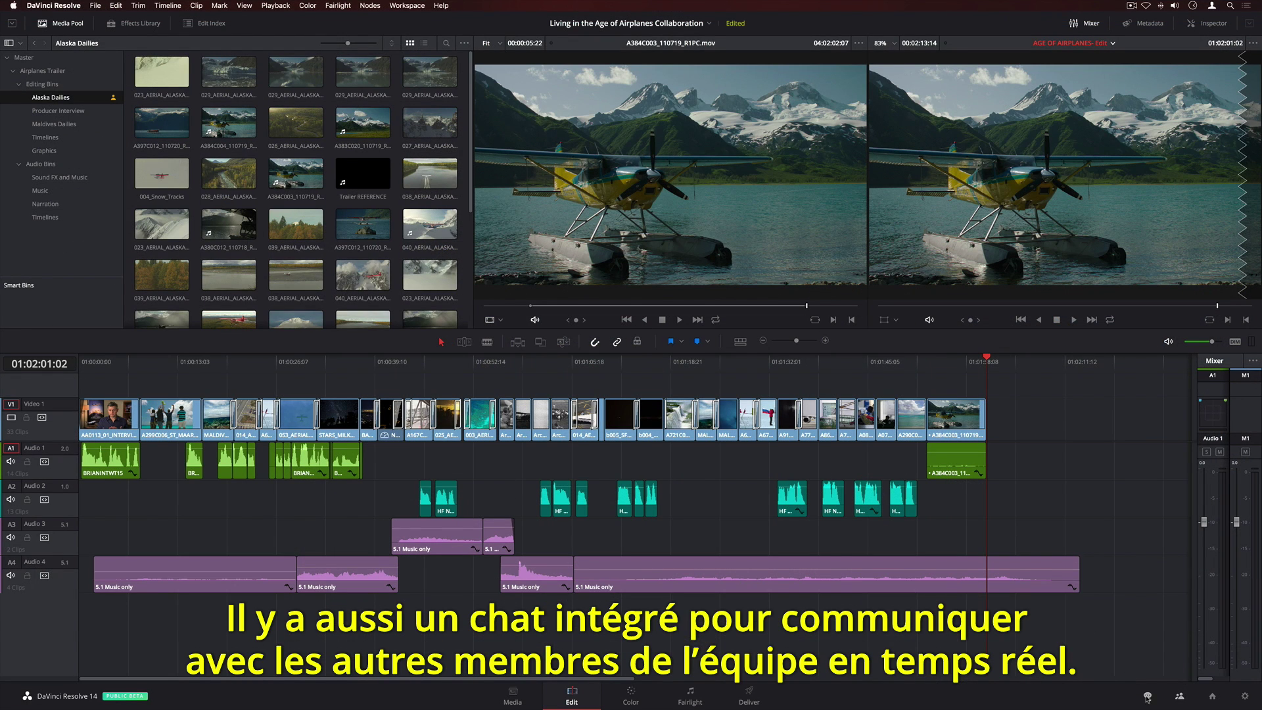
left_click(1147, 697)
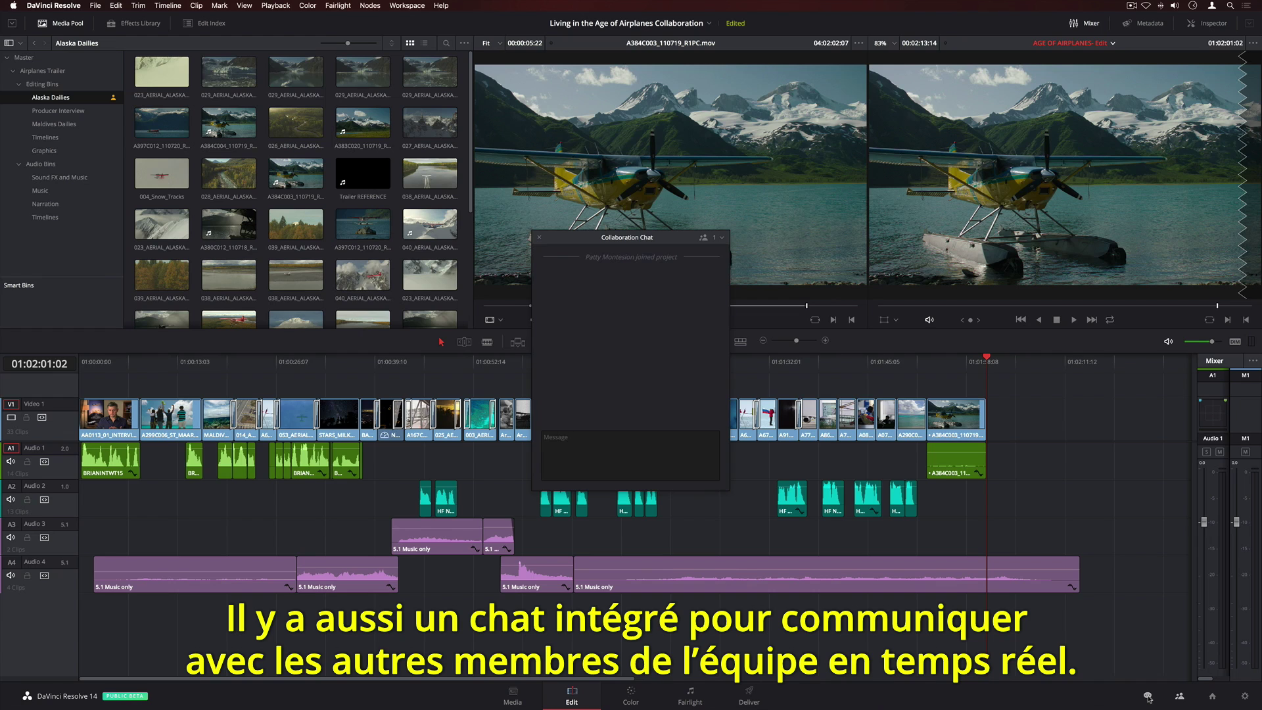
left_click(606, 447)
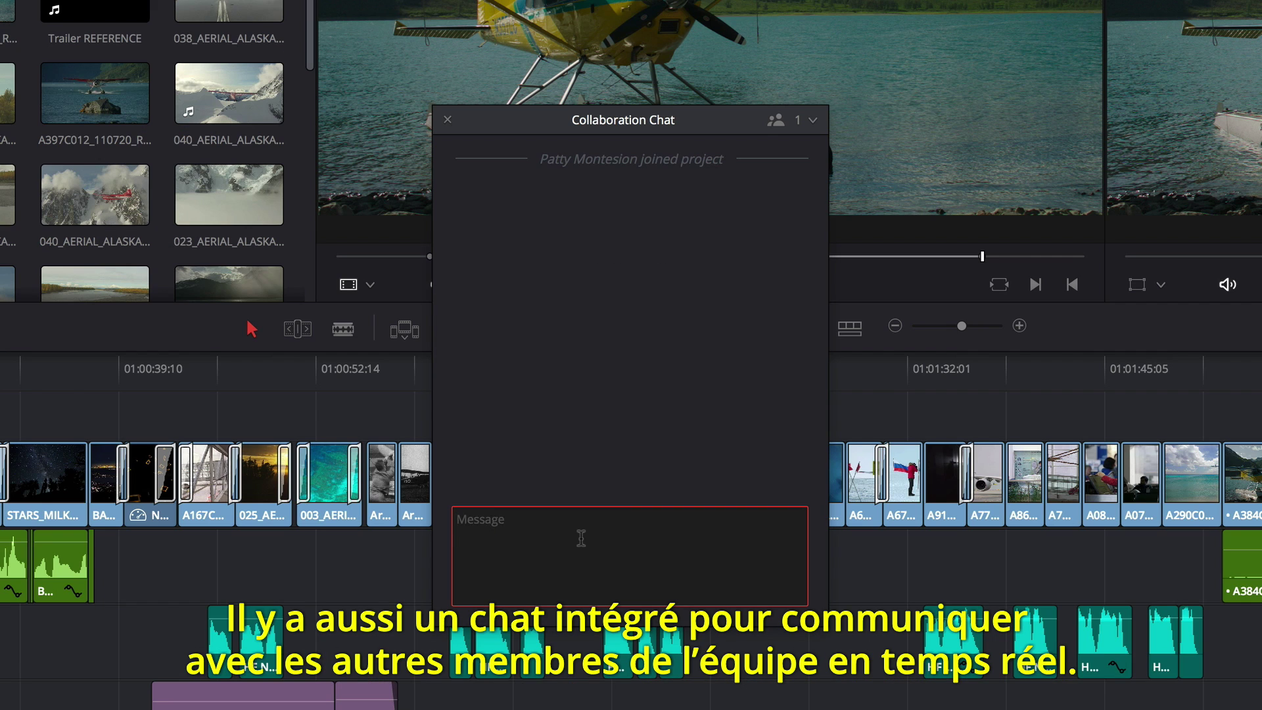
type("Can you please make a bin with today's dailies?")
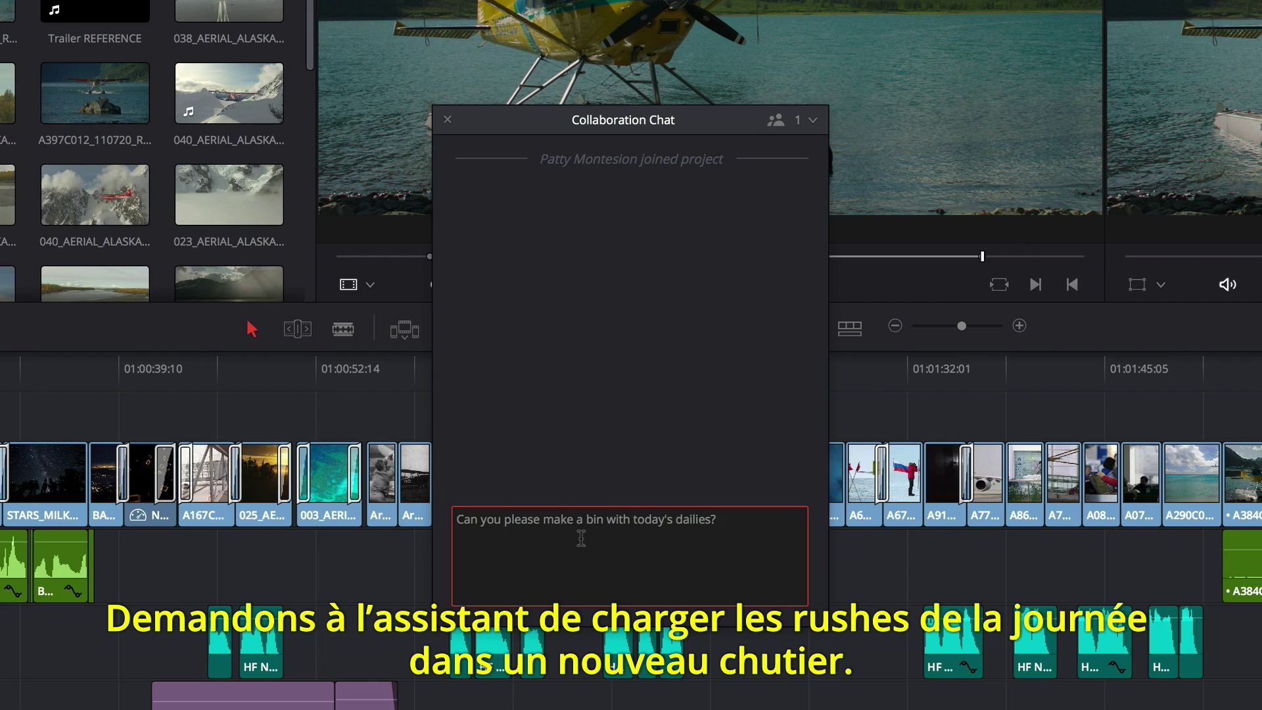
key("Return")
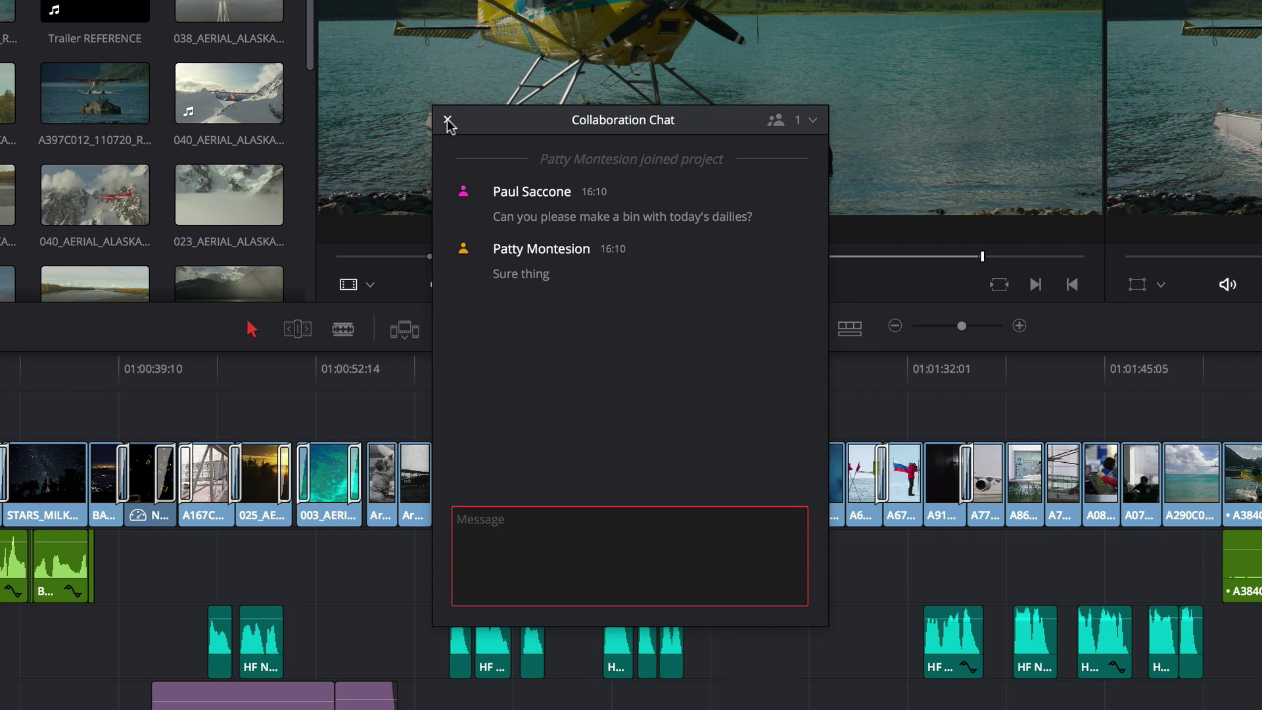
left_click(447, 121)
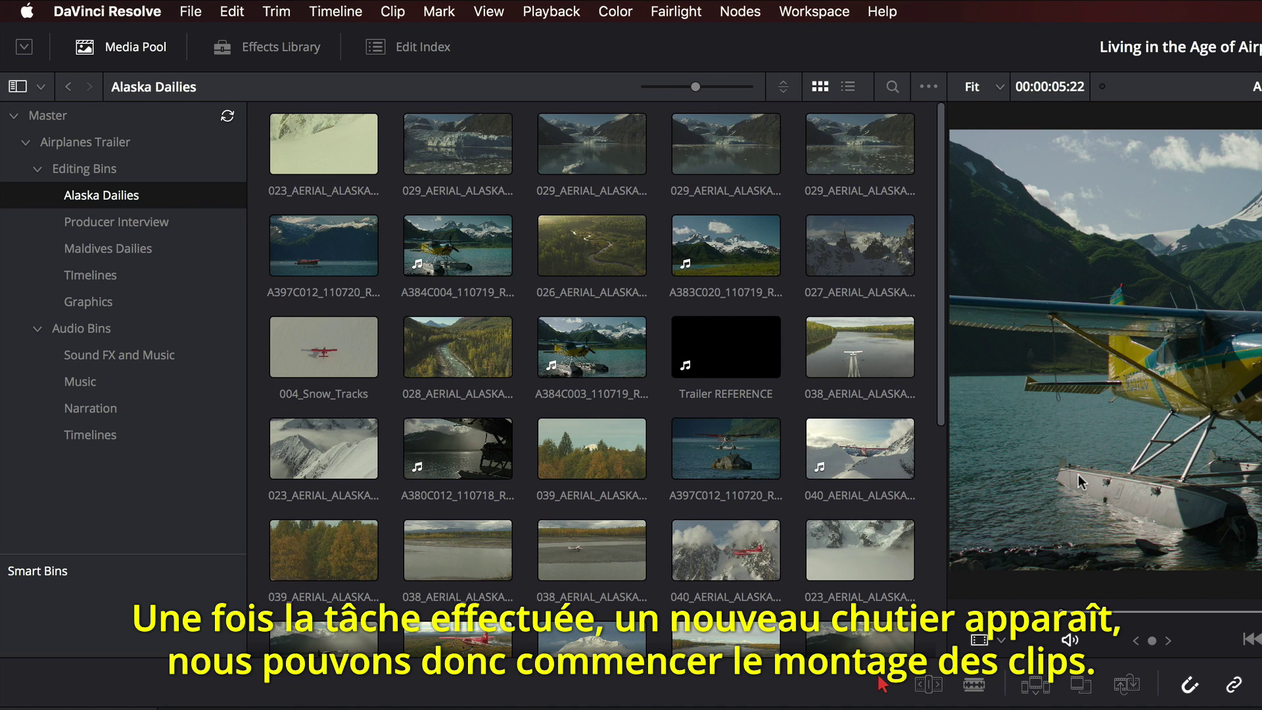
Step: Open Hawaii Dailies from Editing Bins and shift the plane's yellow to orange with Hue vs Hue
left_click(102, 169)
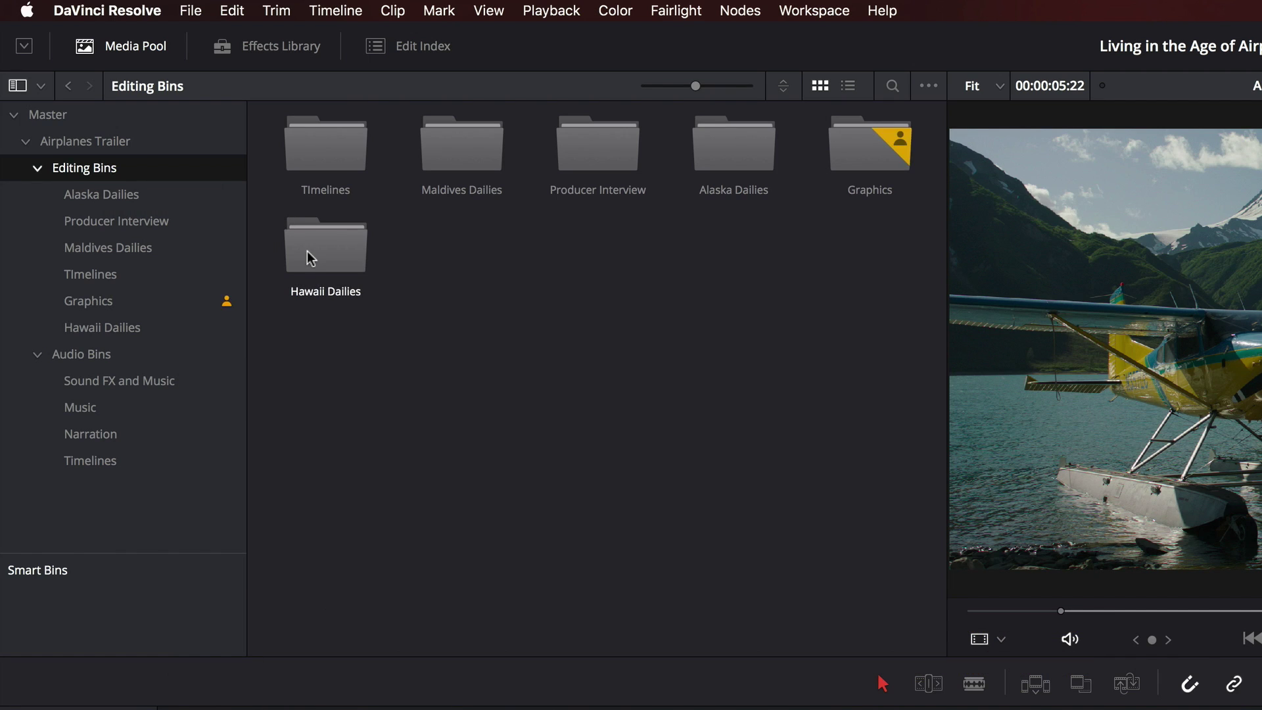
double_click(311, 258)
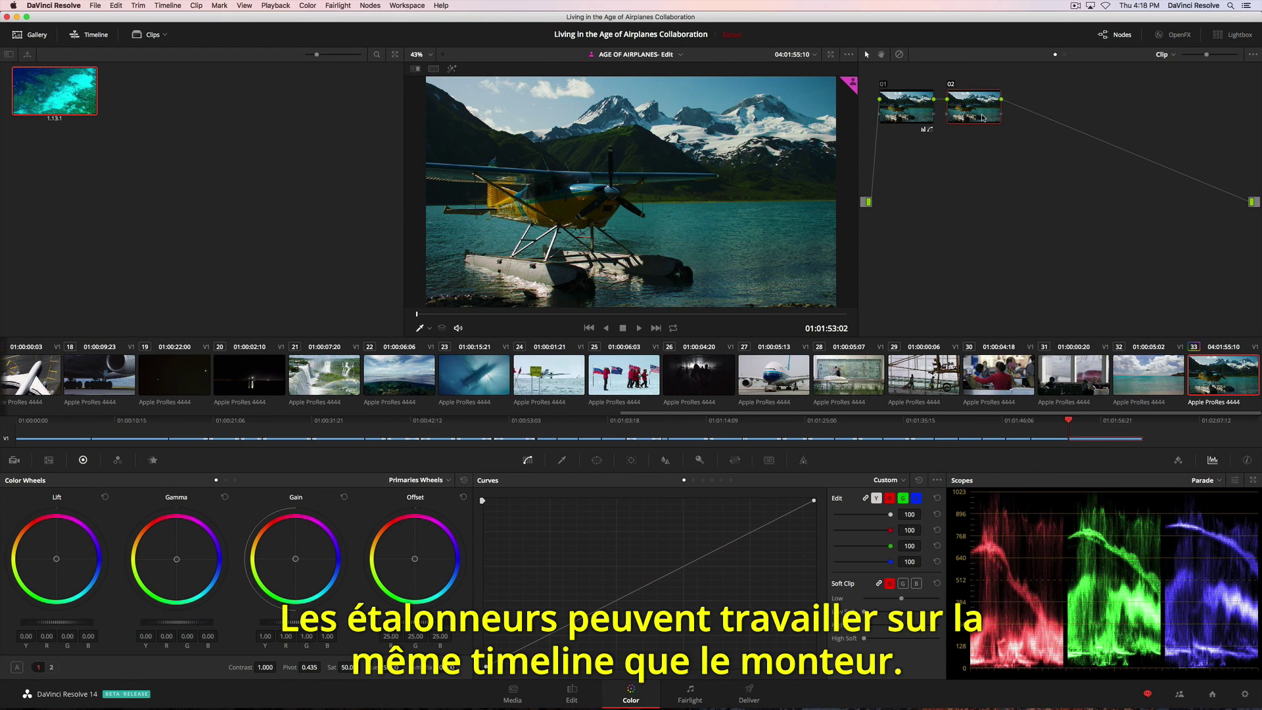
left_click(693, 480)
left_click(537, 573)
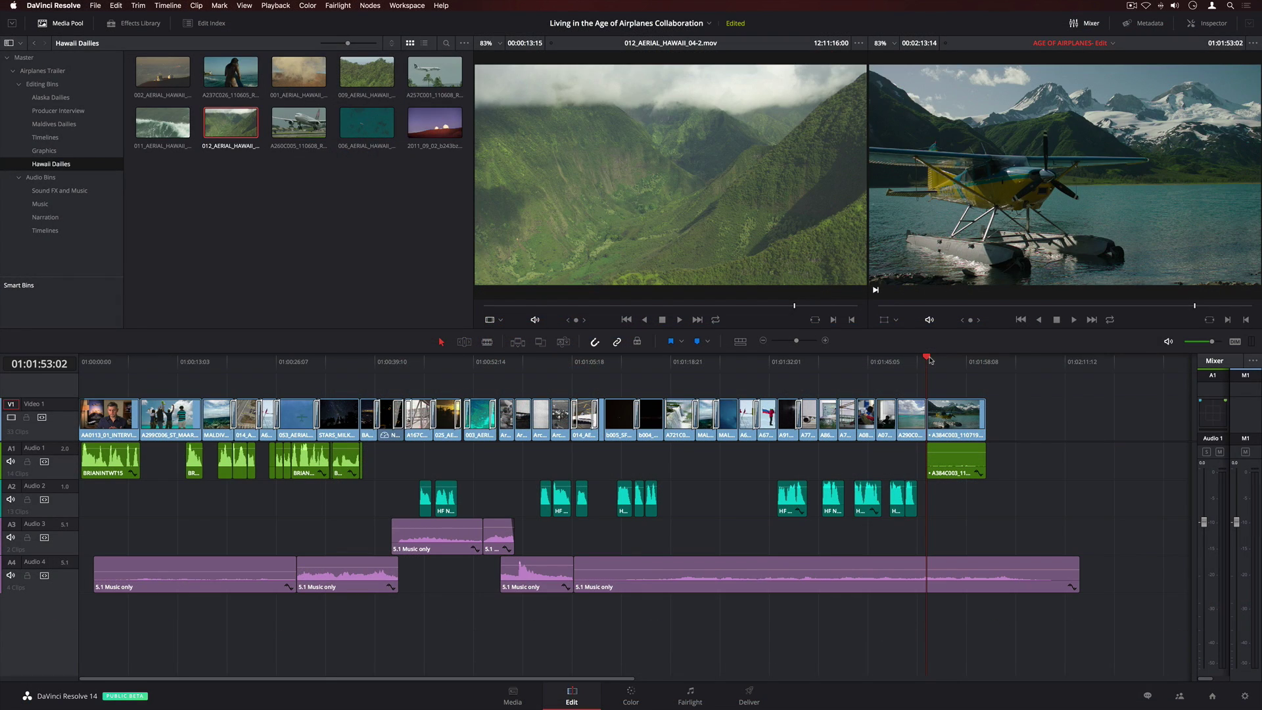
left_click(571, 695)
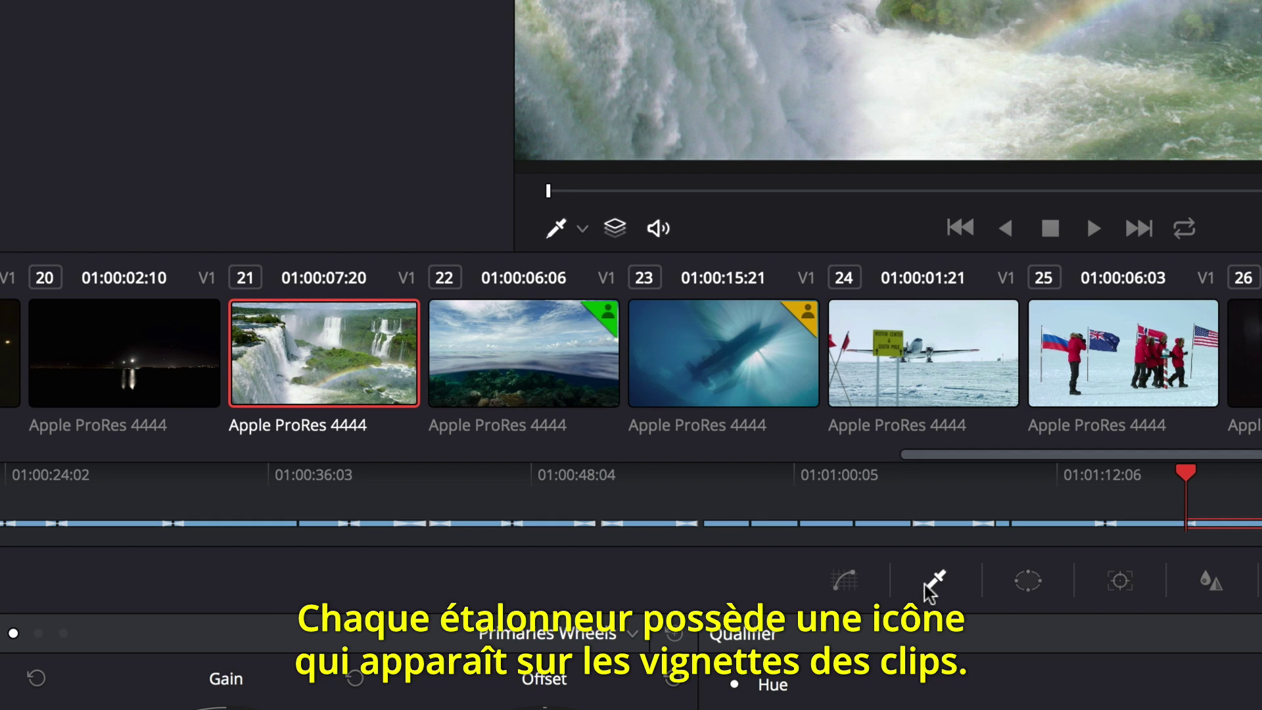
mouse_move(805, 323)
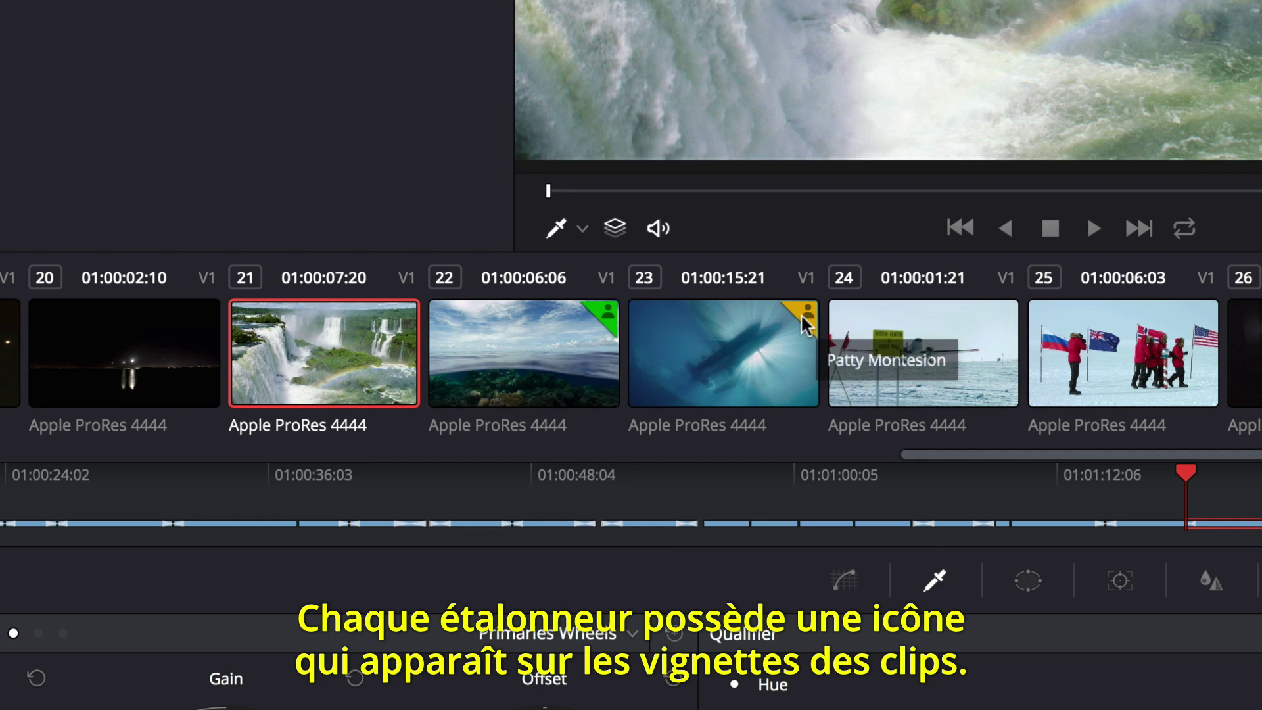
mouse_move(606, 318)
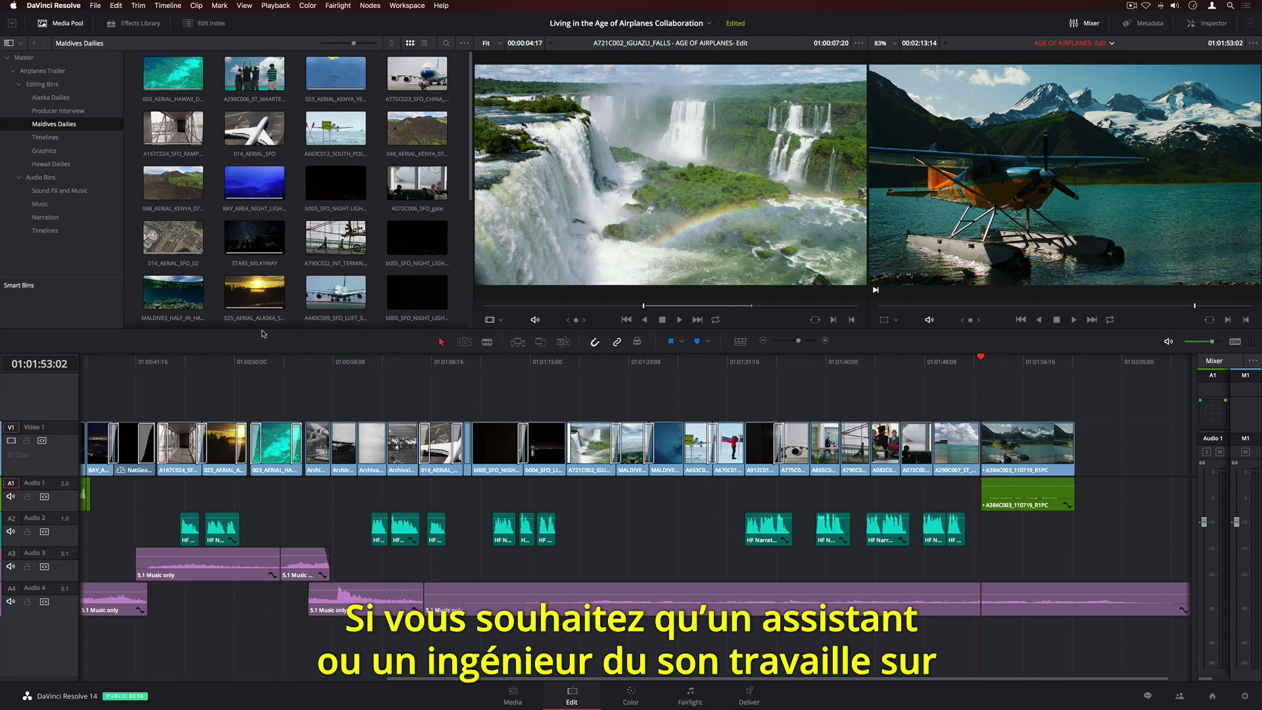
Step: Compare the second timeline in the Timelines bin with the current timeline
left_click(68, 142)
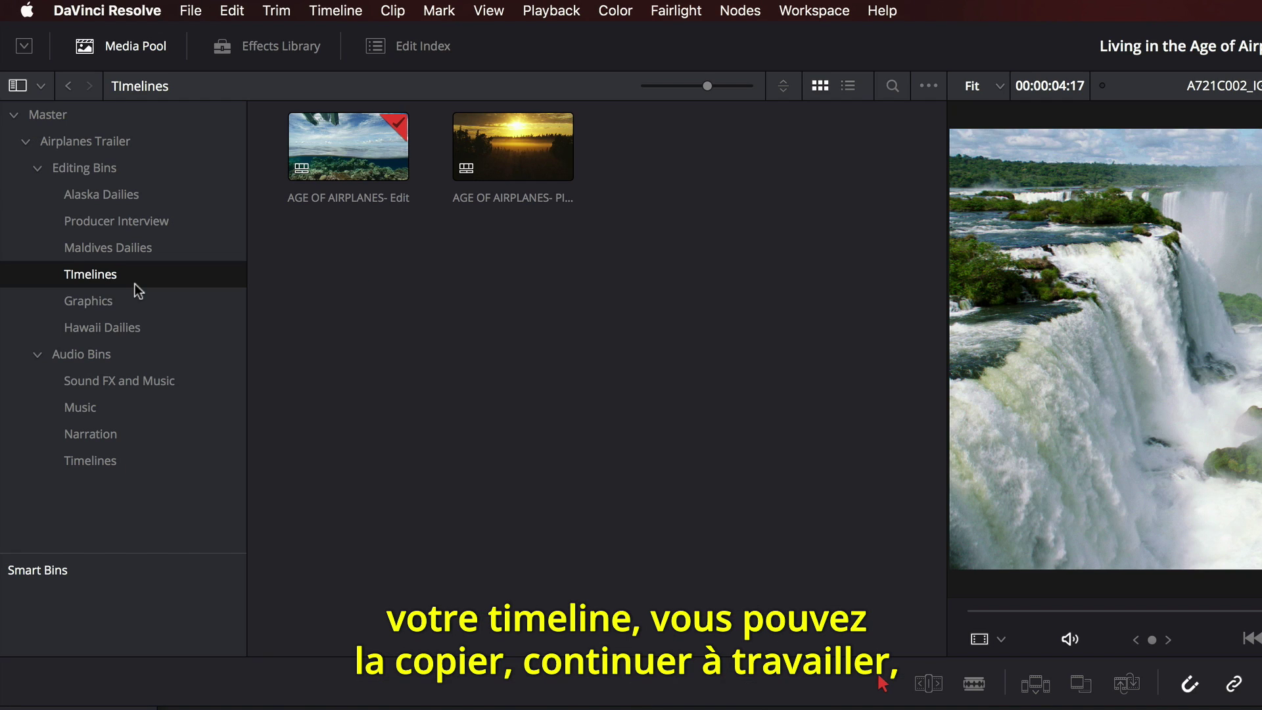
right_click(254, 74)
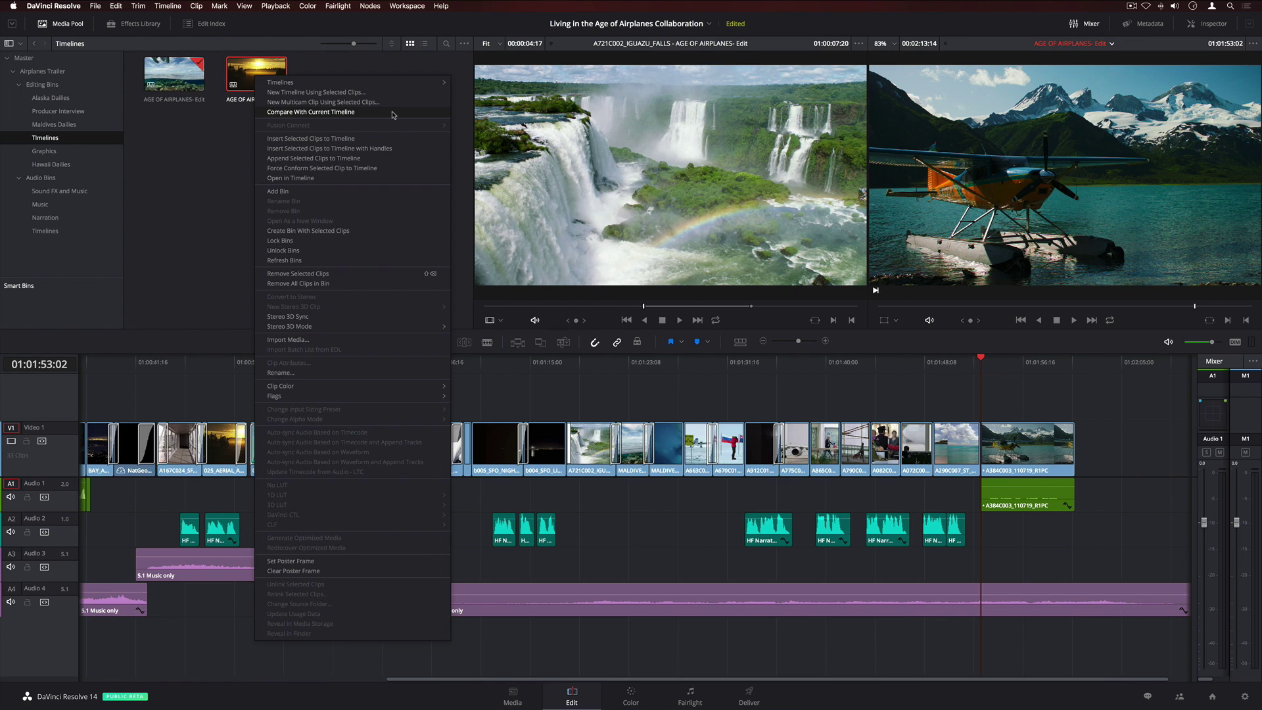
left_click(784, 222)
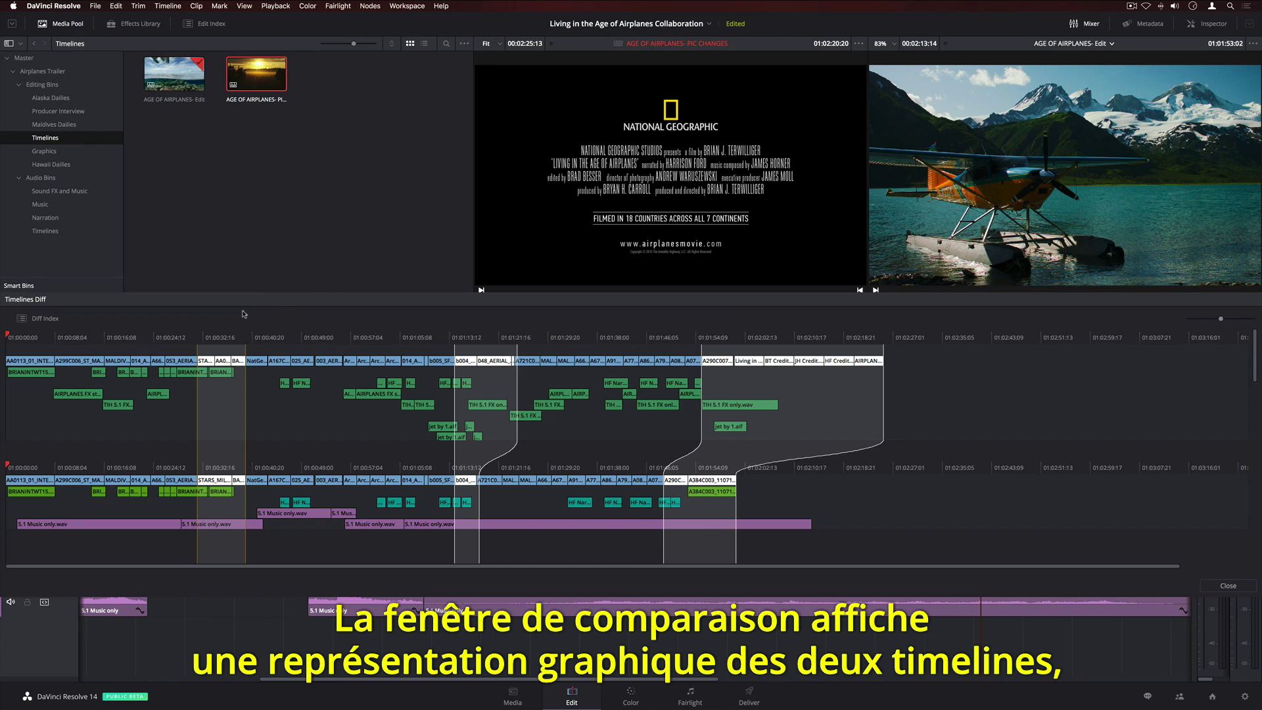
Step: Scrub both timelines to the AIRPLANES title and accept the end-credits change
left_click_drag(449, 337, 750, 328)
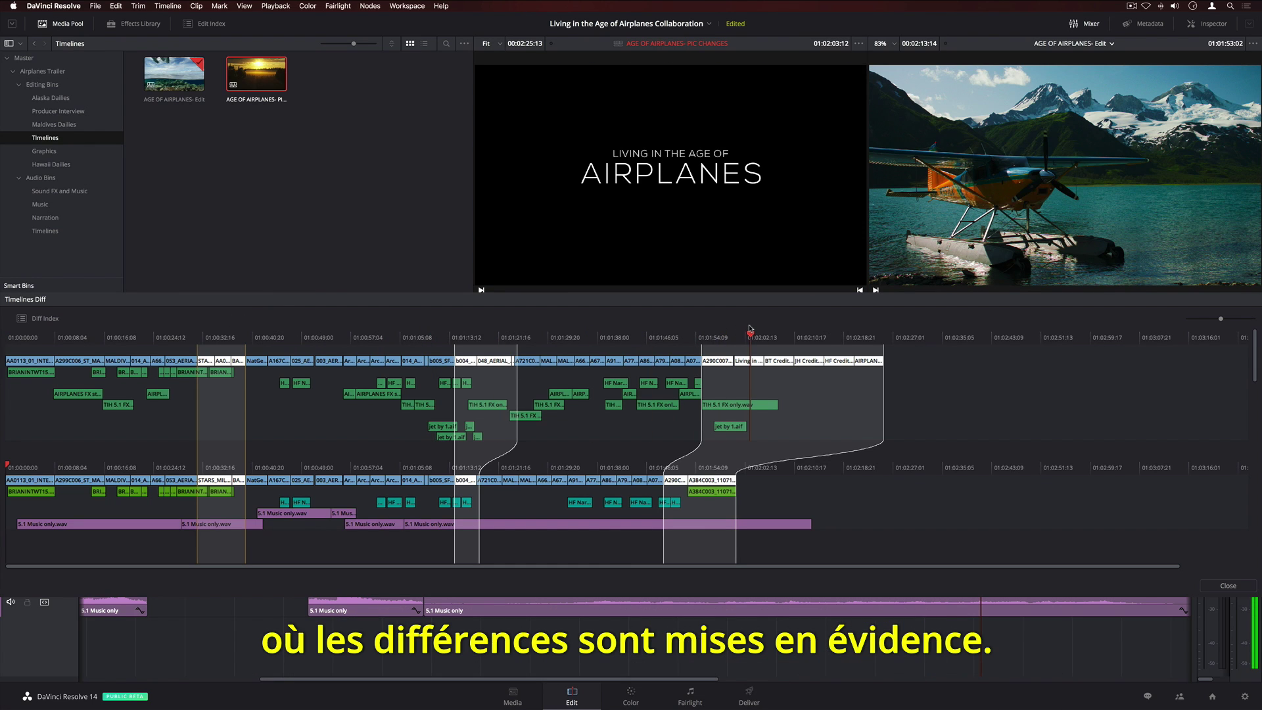
left_click_drag(439, 469, 722, 483)
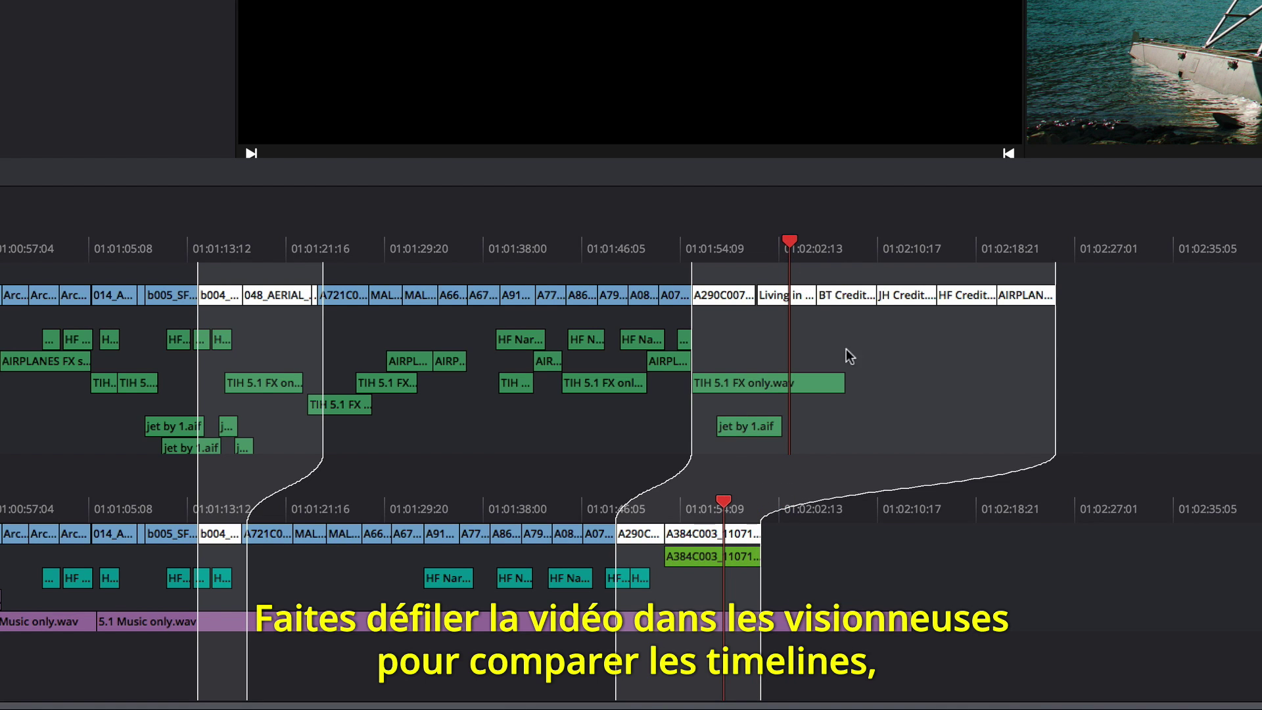
right_click(871, 375)
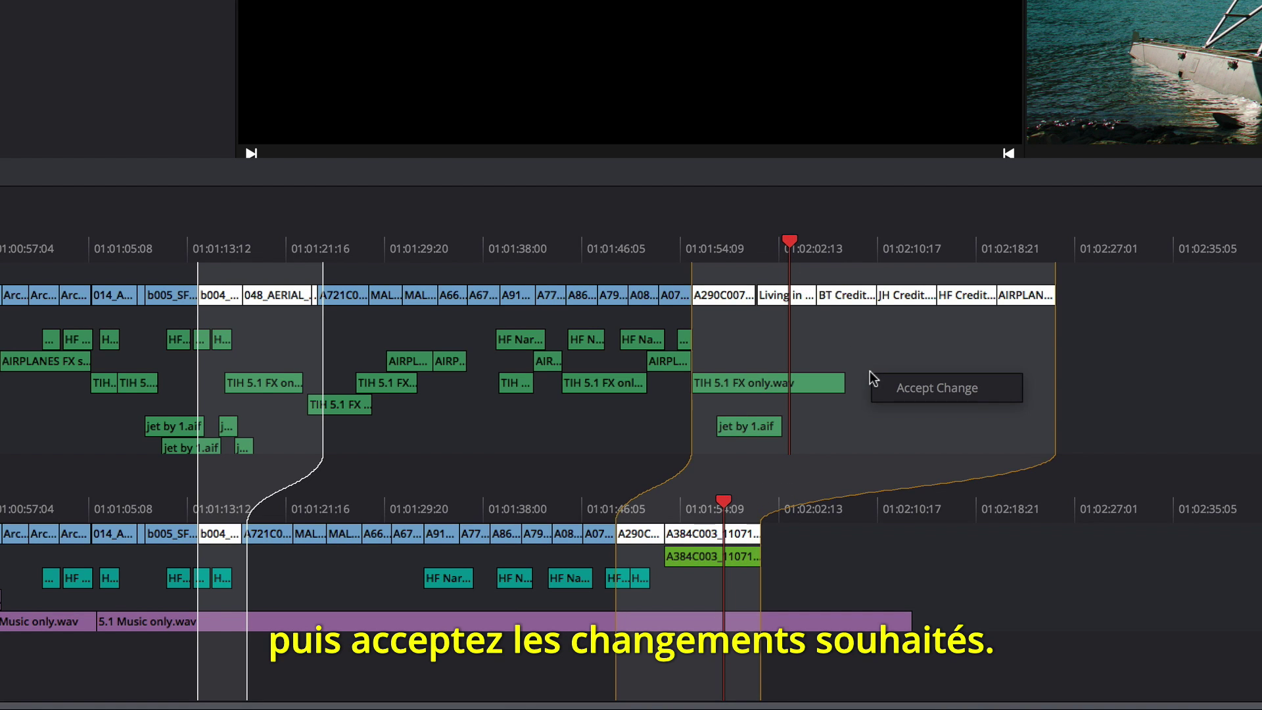
left_click(1013, 392)
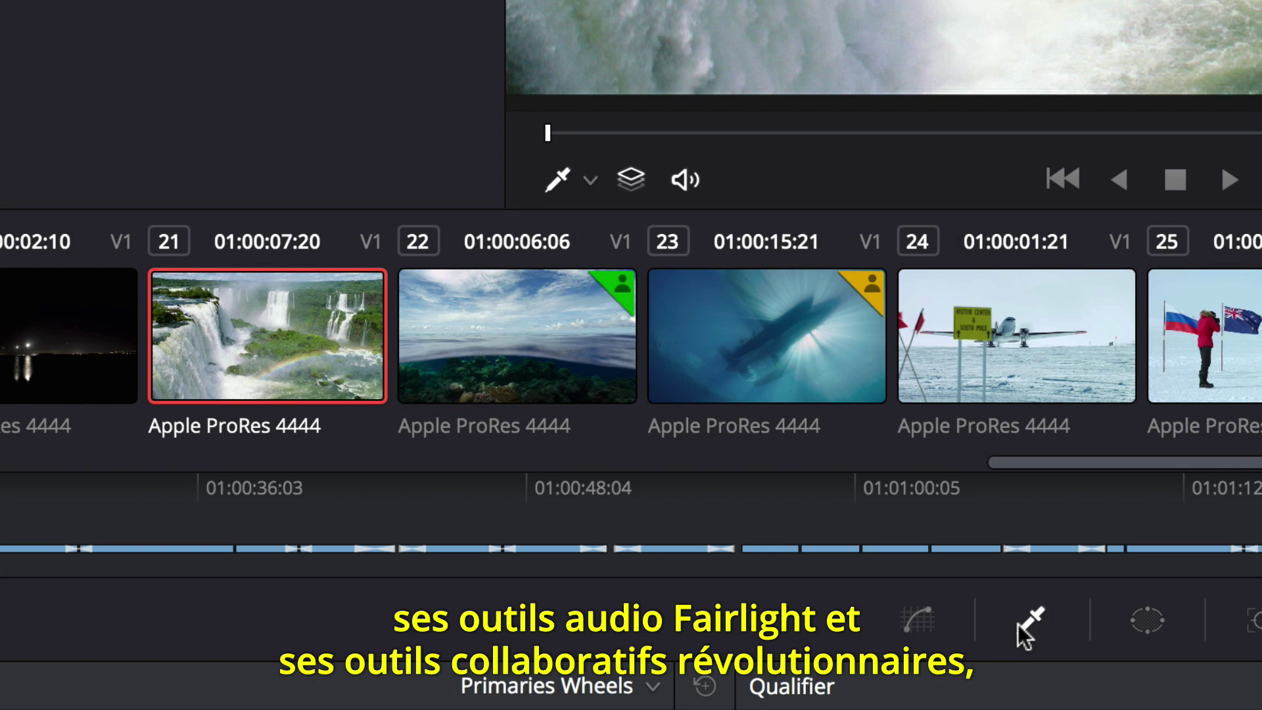
mouse_move(883, 301)
mouse_move(622, 286)
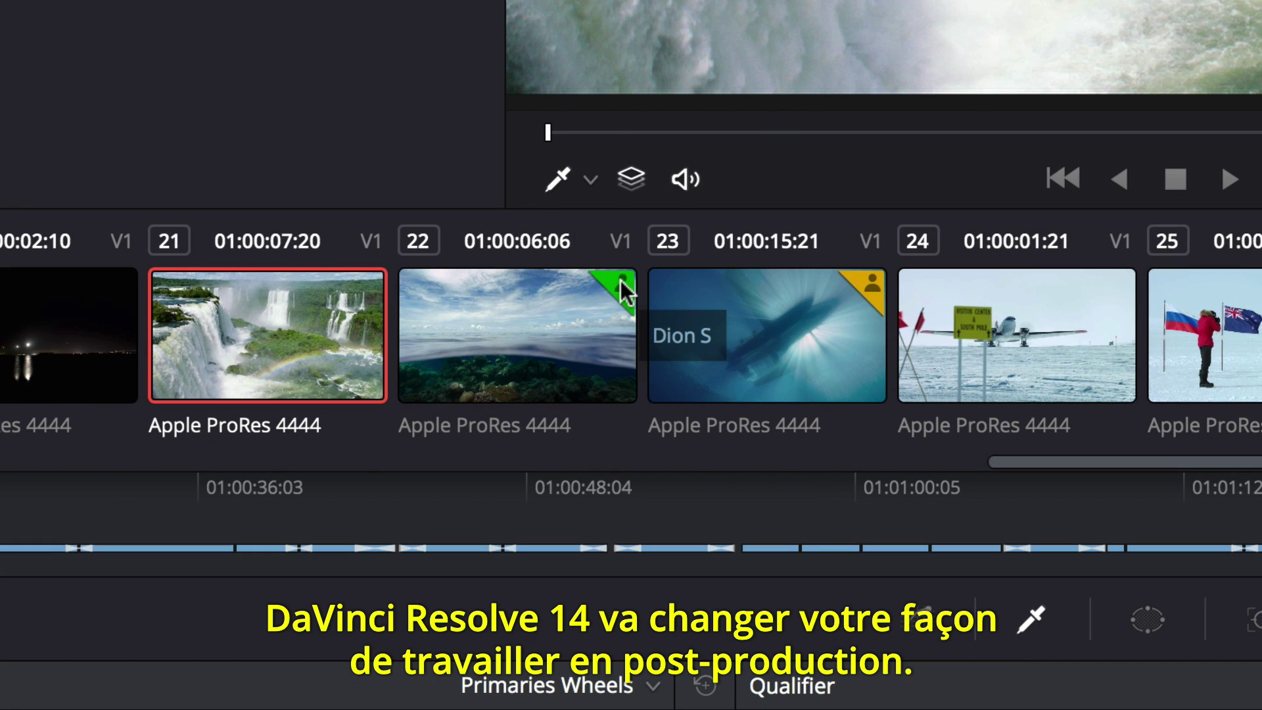